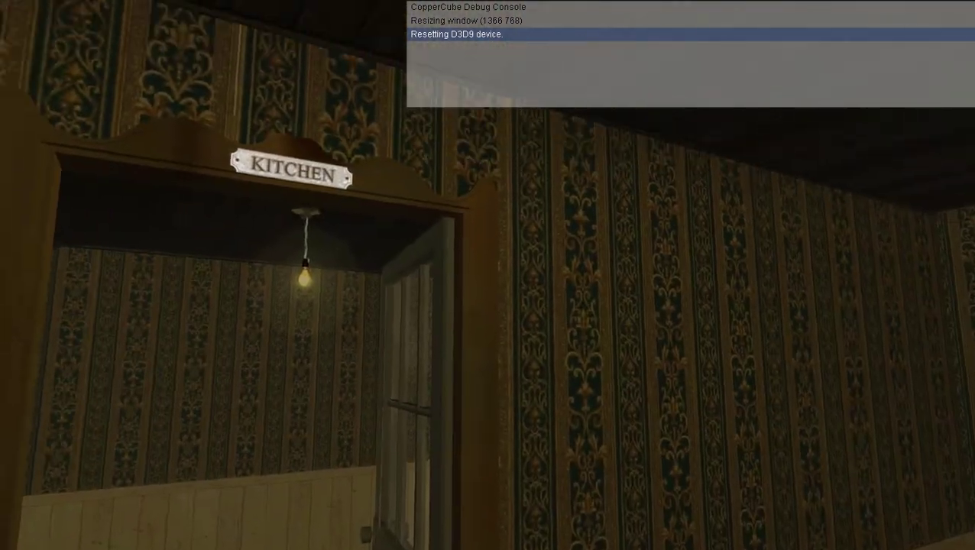
Exit the player and reload OFFICE-001 via Modify Selection > Reload this mesh from disk
key(Escape)
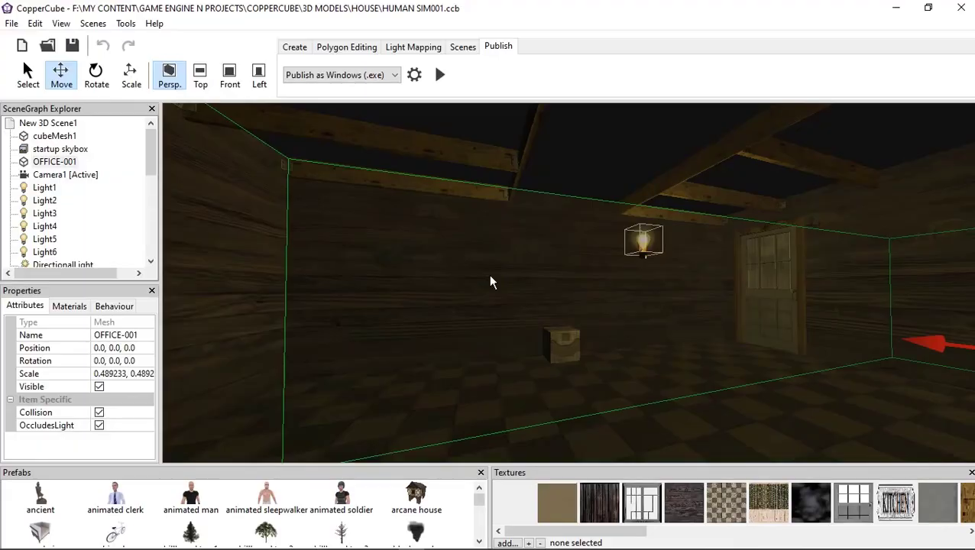
click(46, 164)
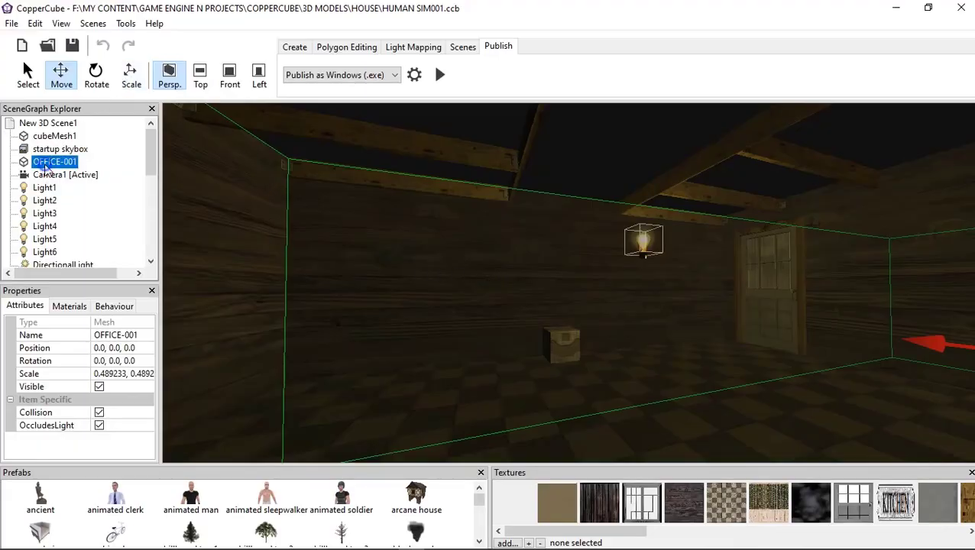
right_click(46, 167)
mouse_move(107, 205)
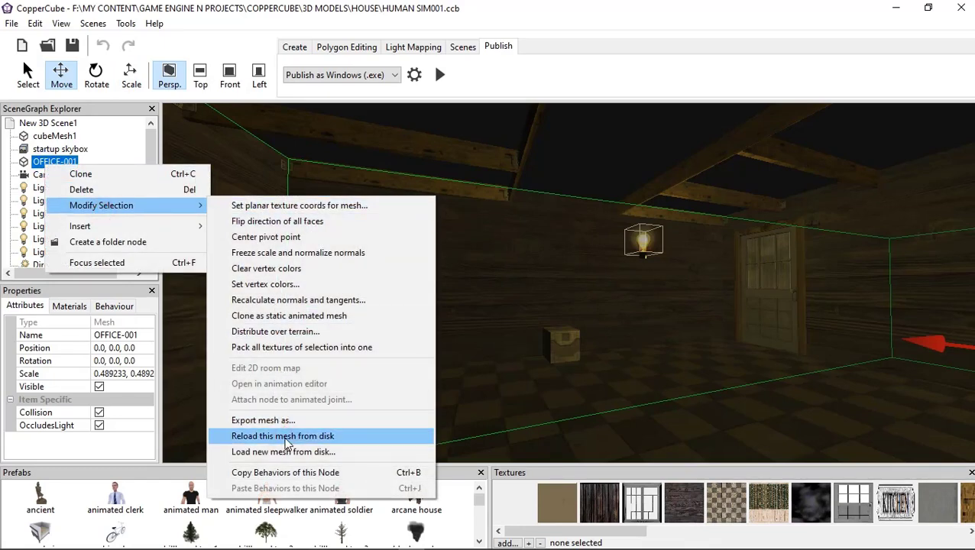
click(287, 442)
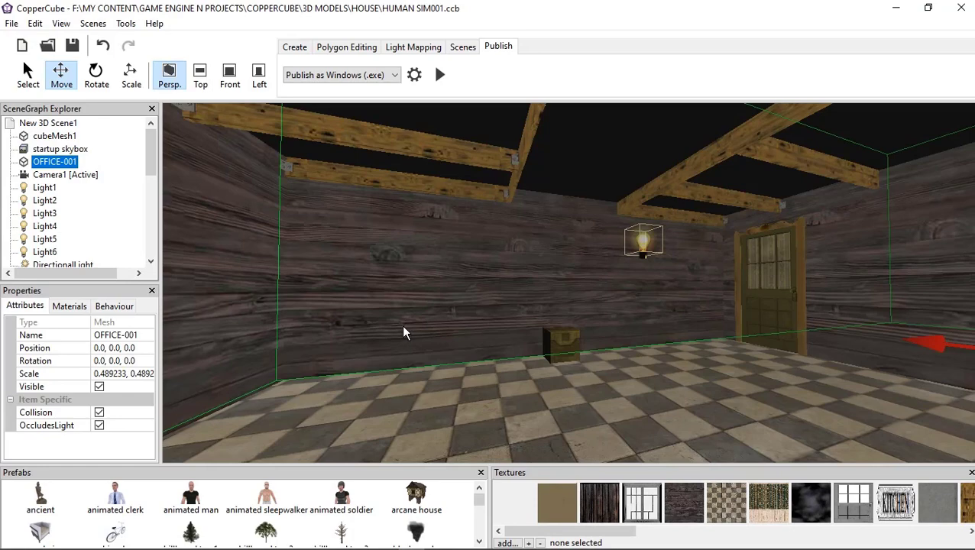
Set the OFFICE-001 mesh's material lighting mode to Dynamic
mouse_move(653, 334)
mouse_down()
mouse_move(473, 392)
mouse_move(483, 344)
mouse_move(602, 381)
mouse_move(571, 304)
mouse_move(545, 339)
mouse_move(638, 342)
mouse_move(724, 311)
mouse_move(644, 269)
mouse_move(607, 272)
mouse_move(679, 283)
mouse_move(611, 302)
mouse_move(688, 292)
mouse_move(663, 281)
mouse_move(668, 252)
mouse_move(690, 247)
mouse_move(740, 320)
mouse_move(796, 333)
mouse_move(732, 303)
mouse_move(555, 167)
mouse_up()
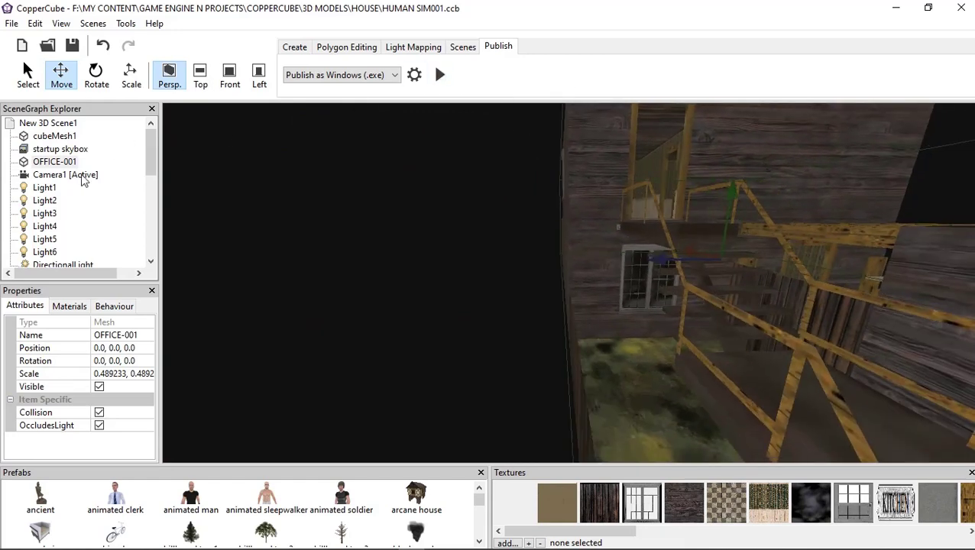
click(68, 307)
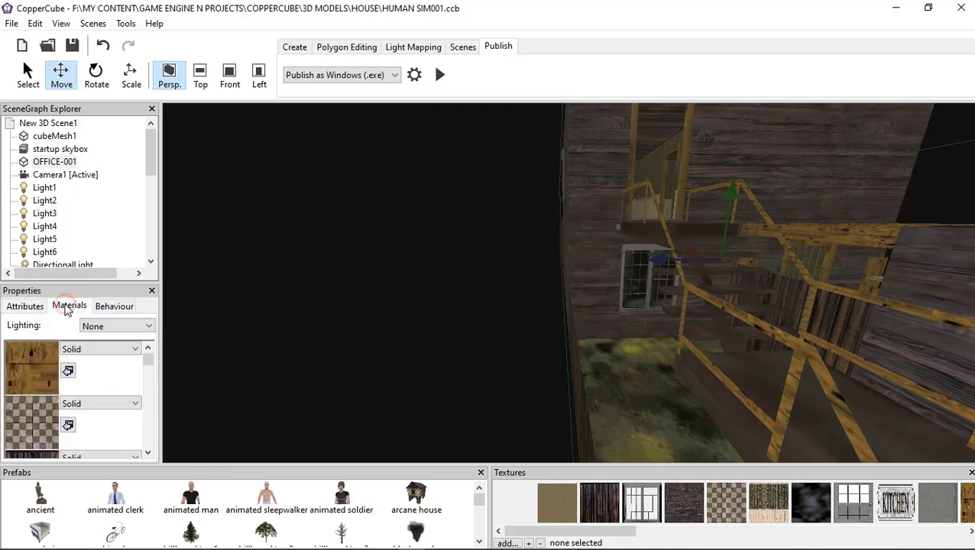
click(91, 329)
click(136, 349)
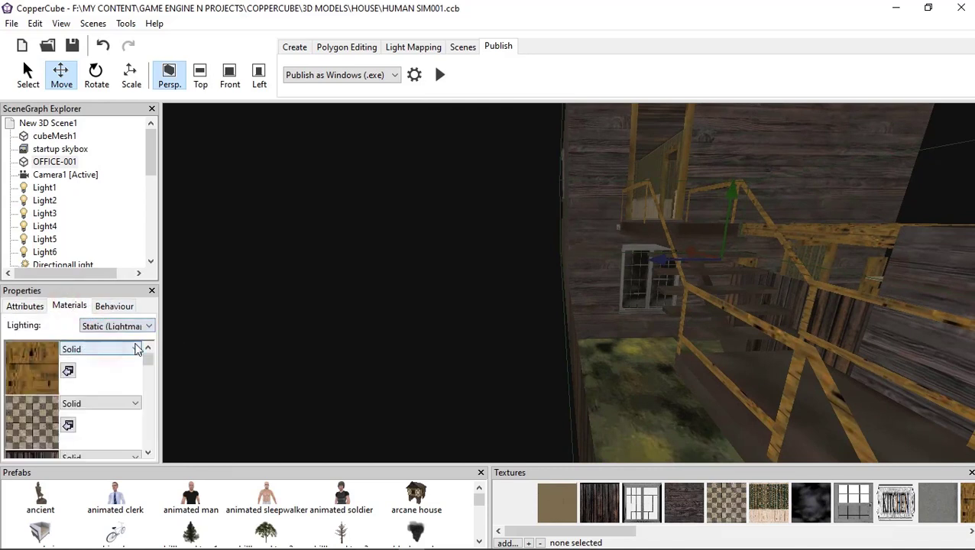
click(116, 327)
click(124, 359)
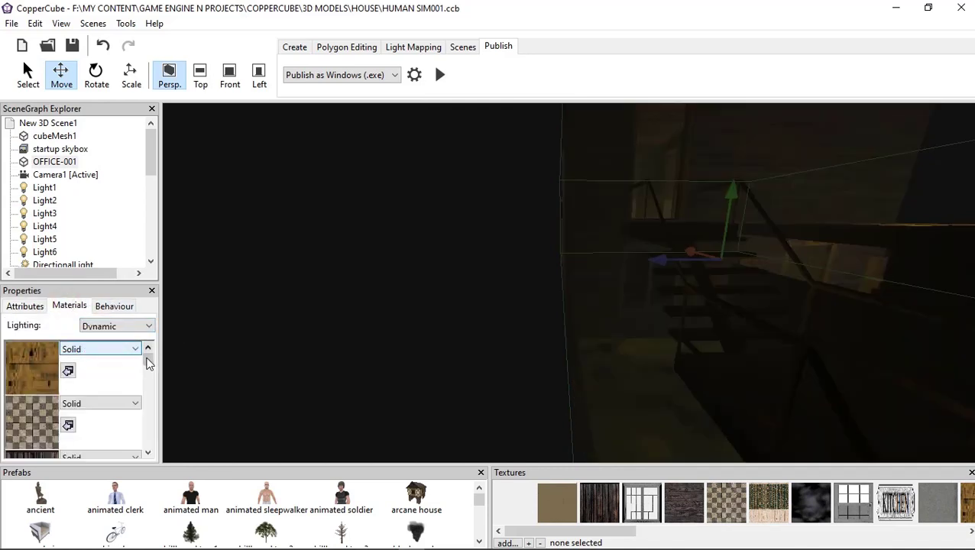
Set the cloudy texture material's blend mode to Transparent (add)
drag(148, 362, 155, 398)
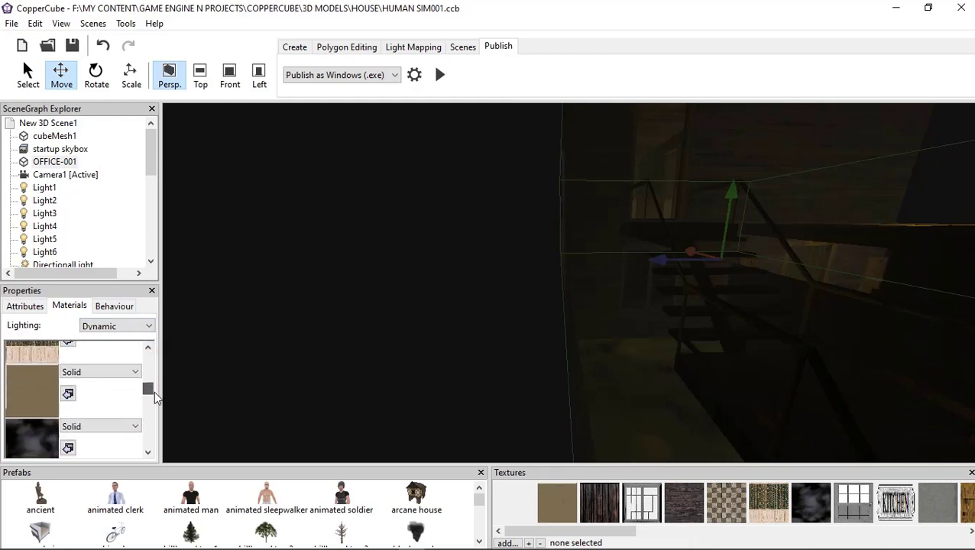
click(131, 384)
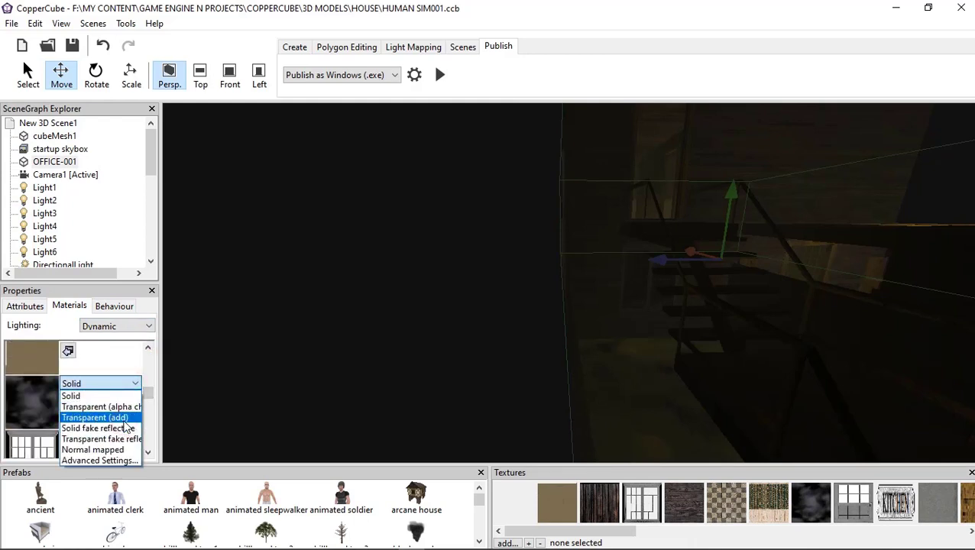
click(122, 417)
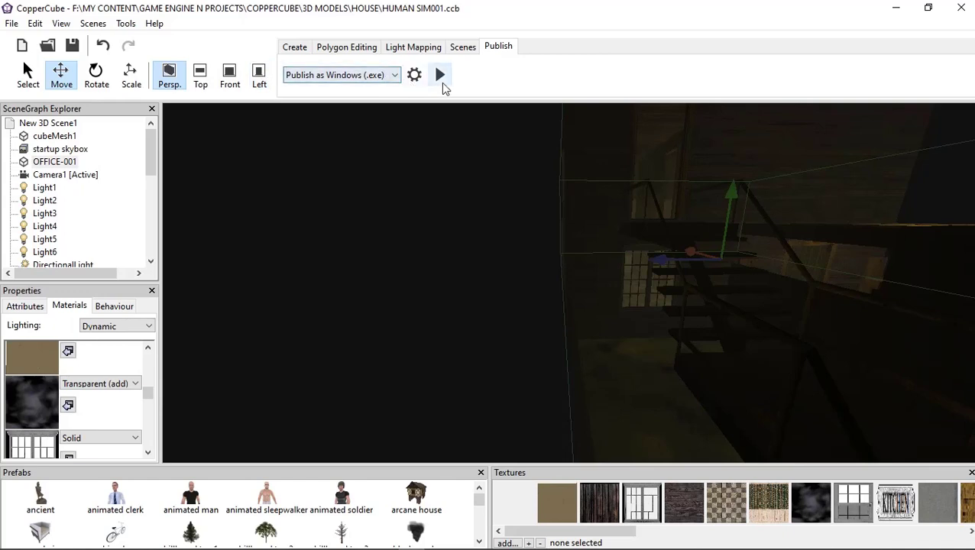
Start the test run and walk through the door into the wooden room
click(440, 74)
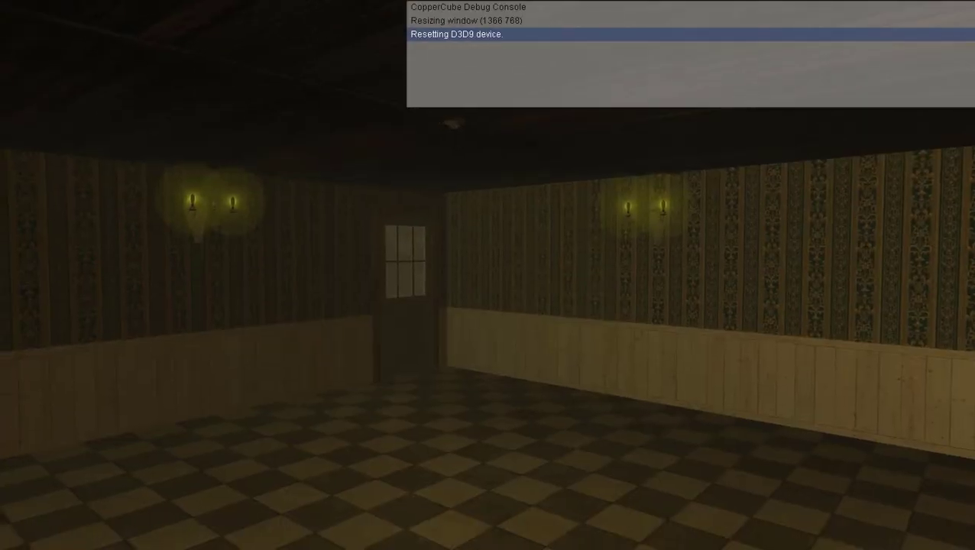
key(Left)
key(Up)
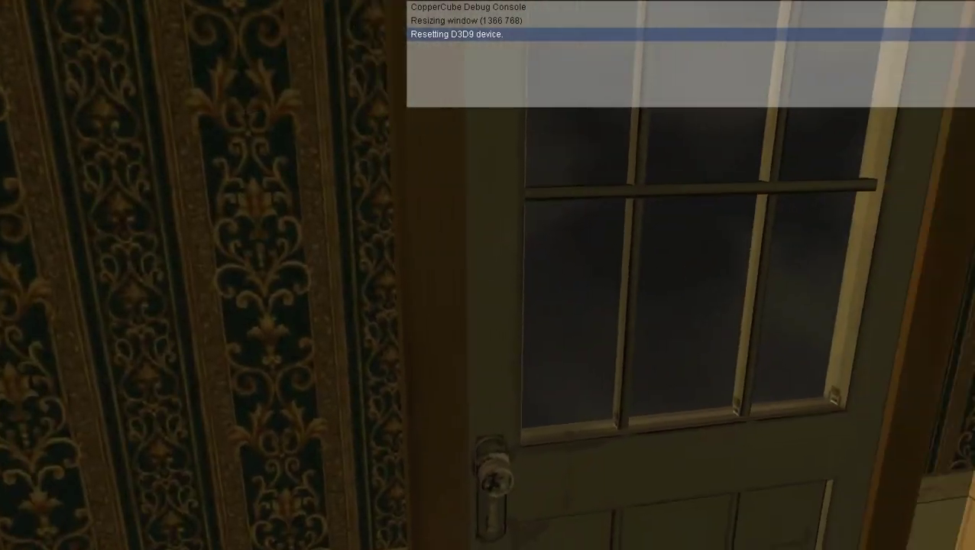
key(Left)
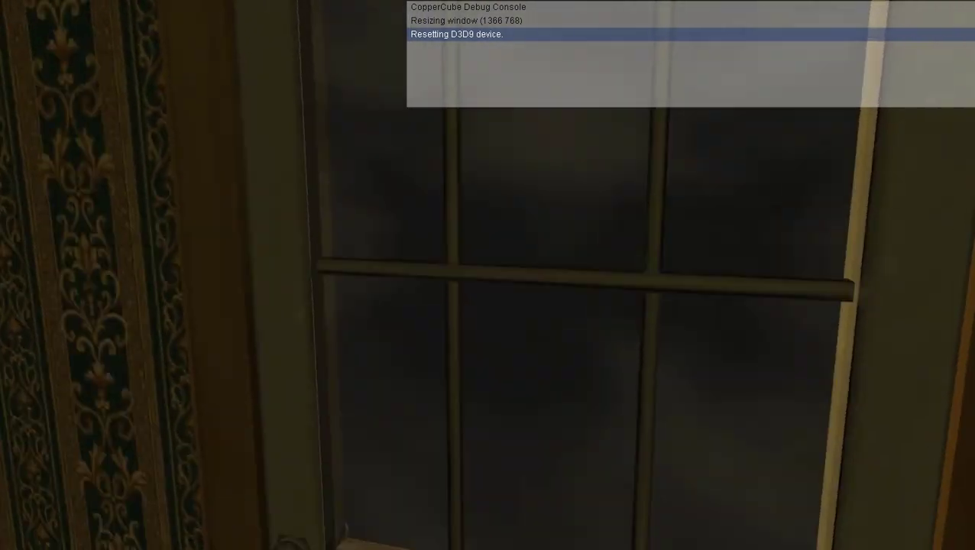
key(Left)
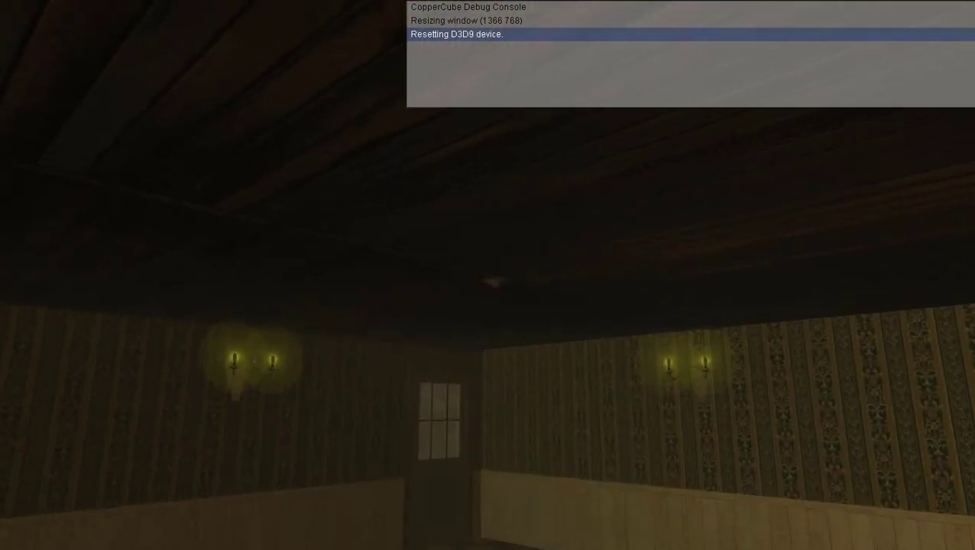
key(Right)
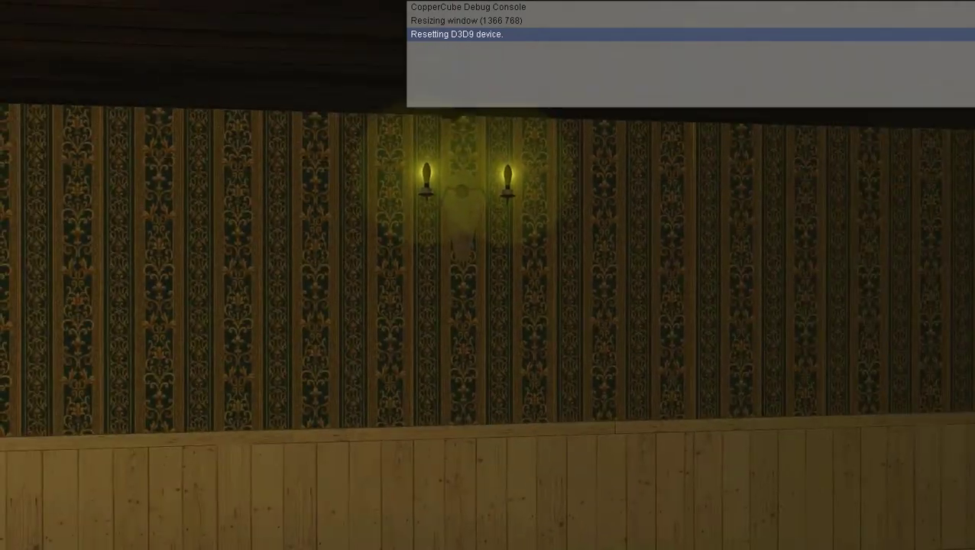
key(Right)
key(Up)
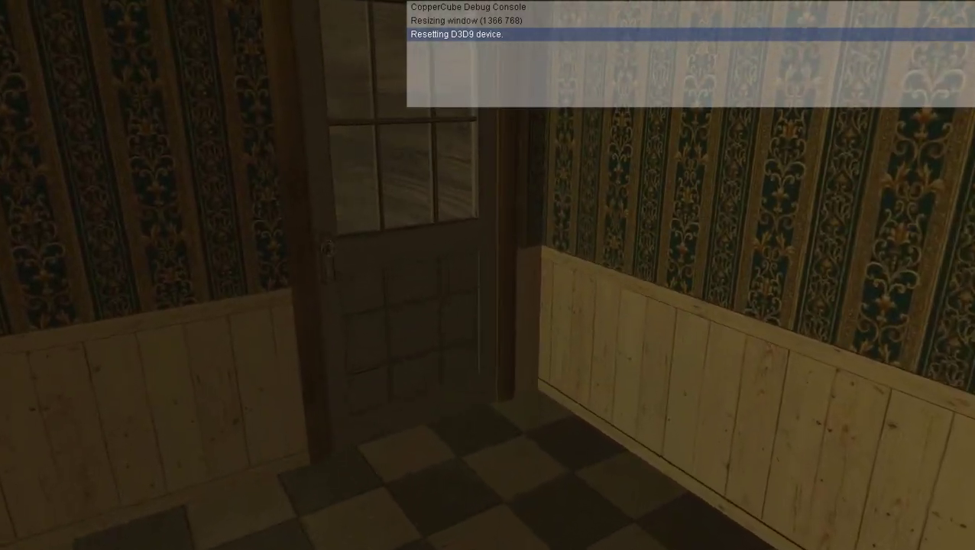
key(Up)
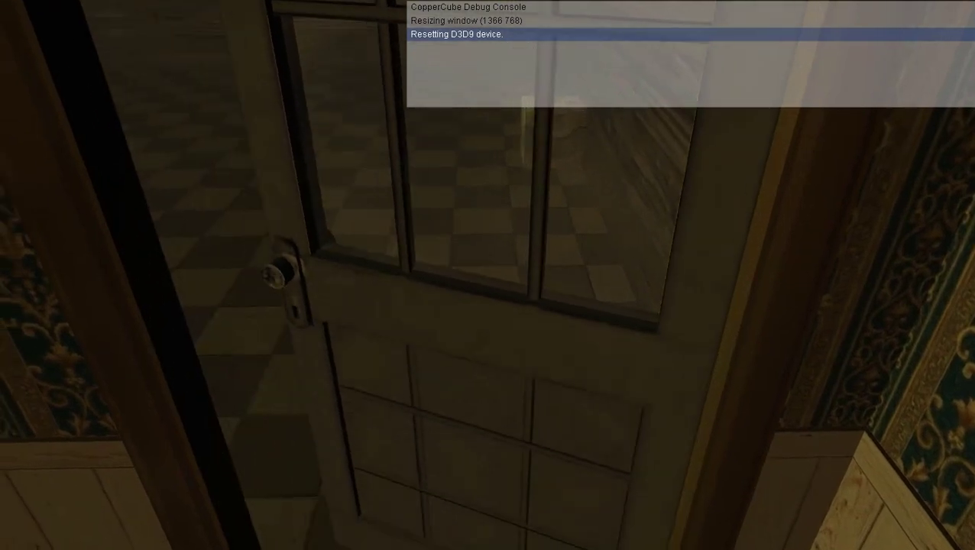
Walk past the kitchen door into the shelf room, looking toward the staircase
key(Left)
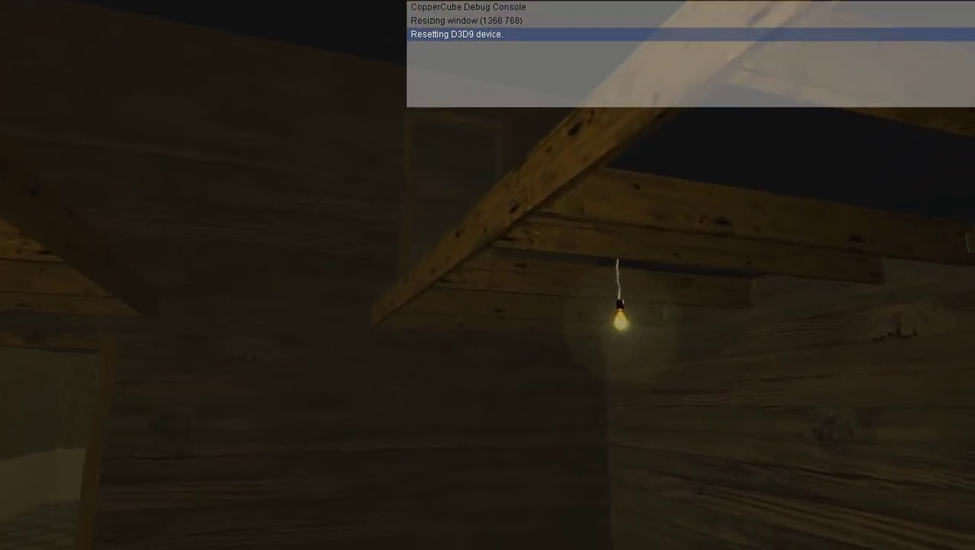
key(Left)
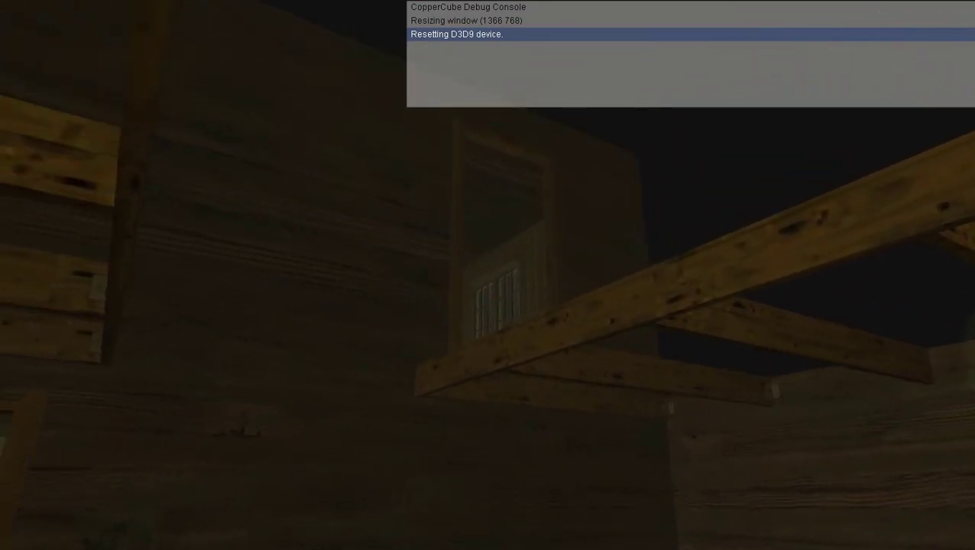
key(Left)
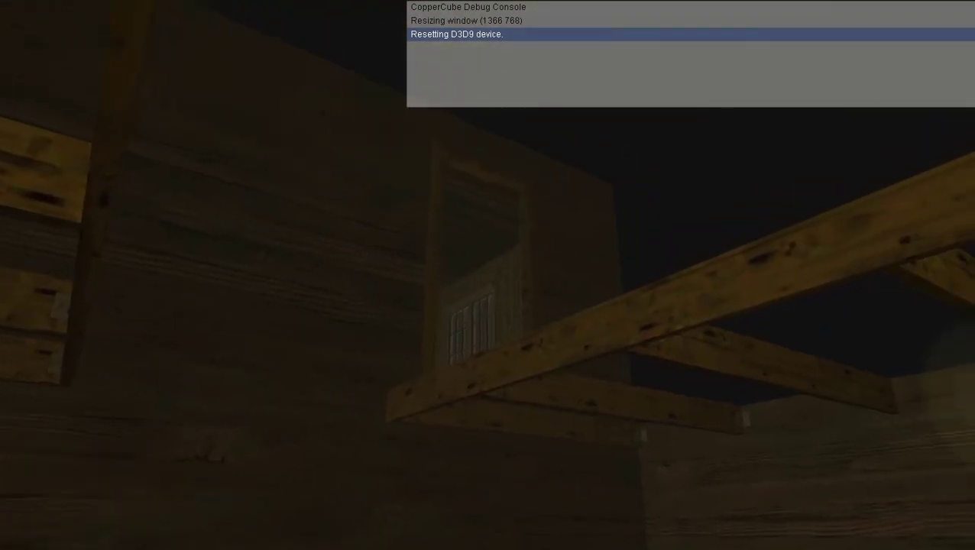
key(Up)
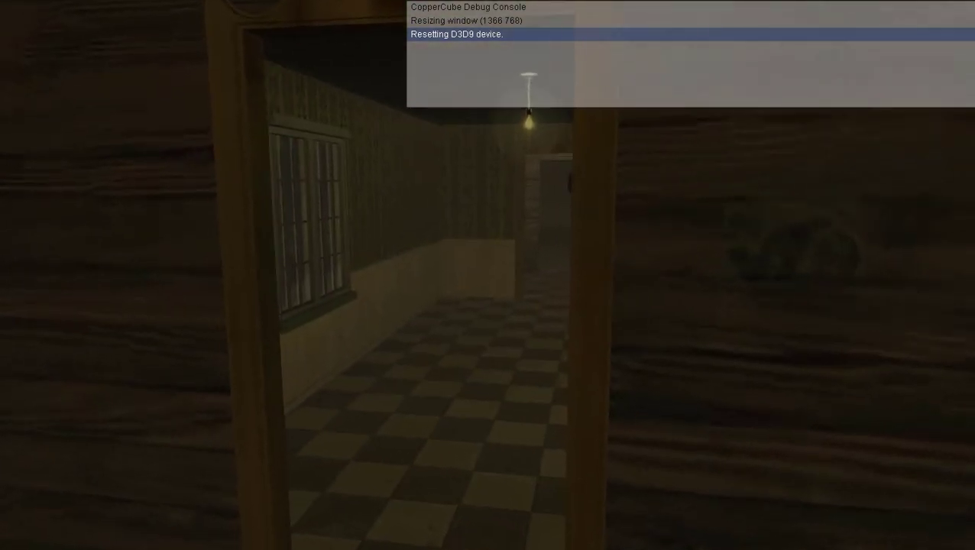
key(Right)
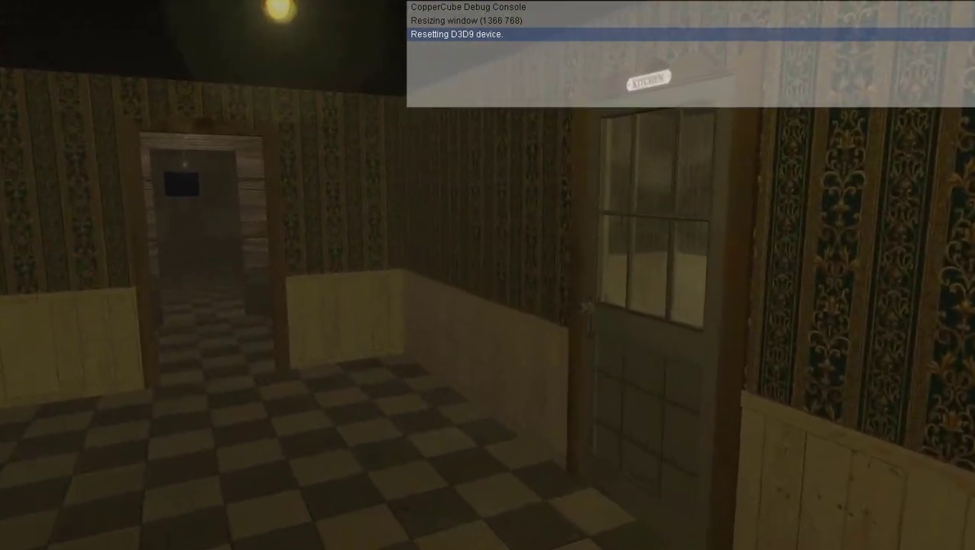
key(Up)
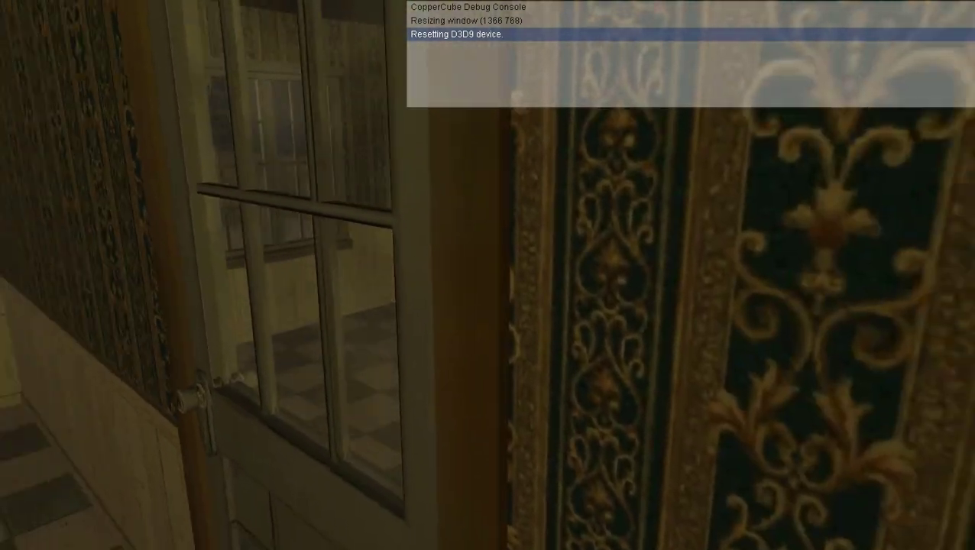
key(Left)
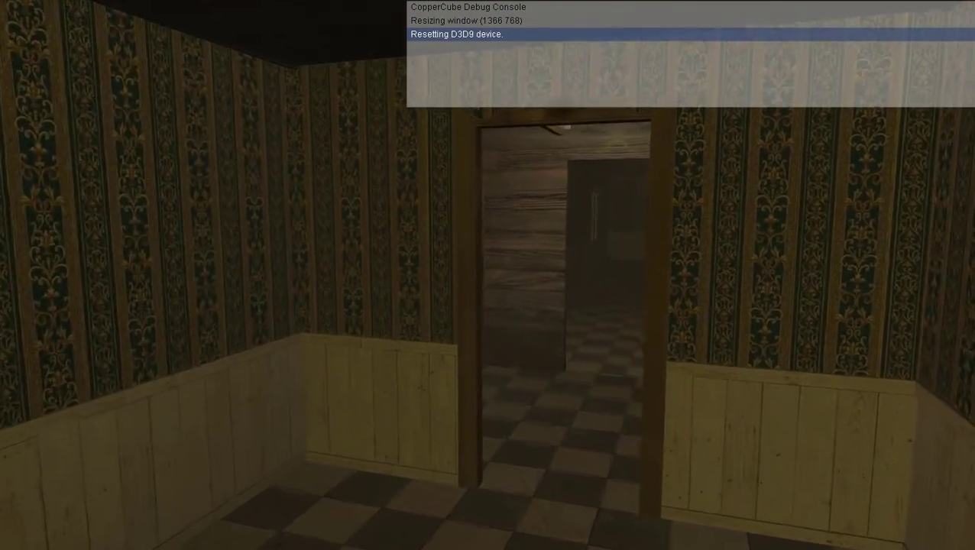
key(Up)
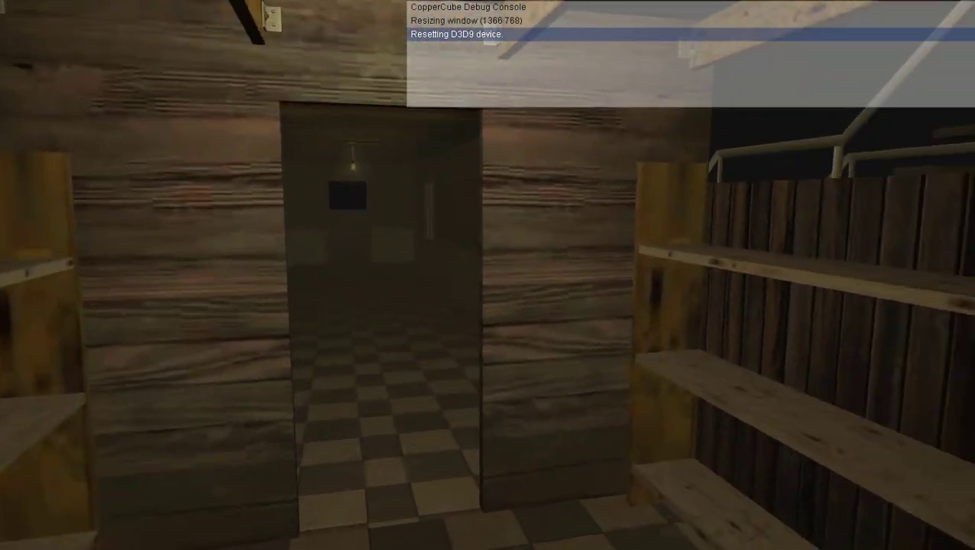
key(Right)
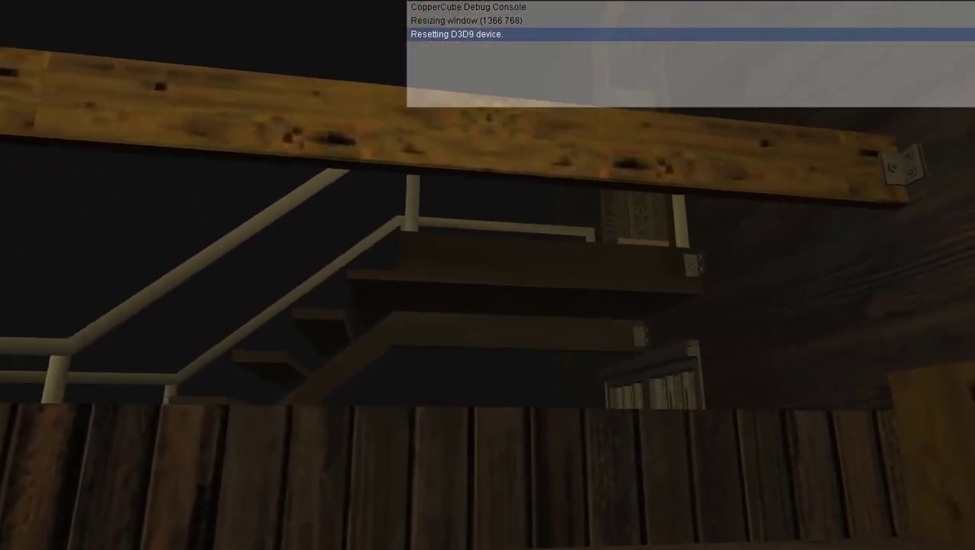
key(Down)
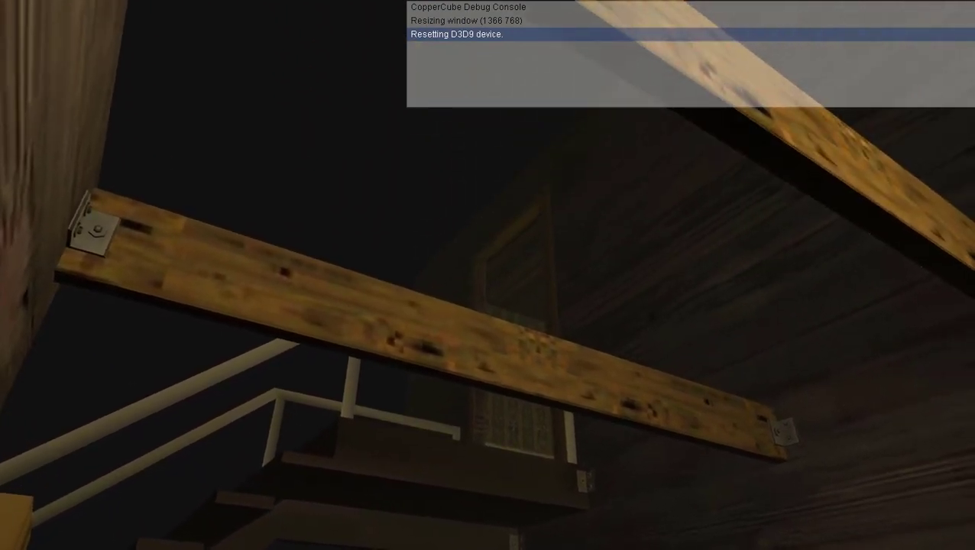
key(Right)
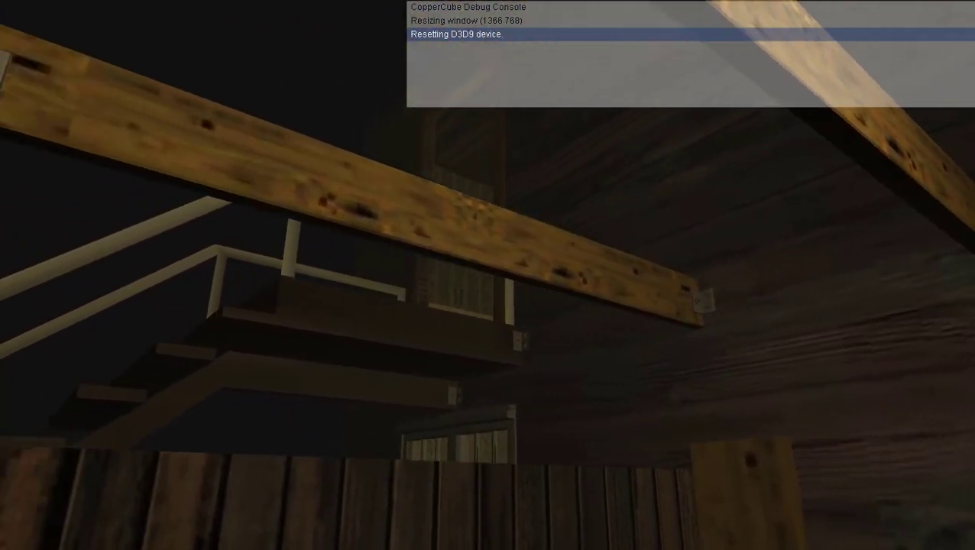
Walk through the hallway, storeroom and rooms to the wallpapered doorway
key(w)
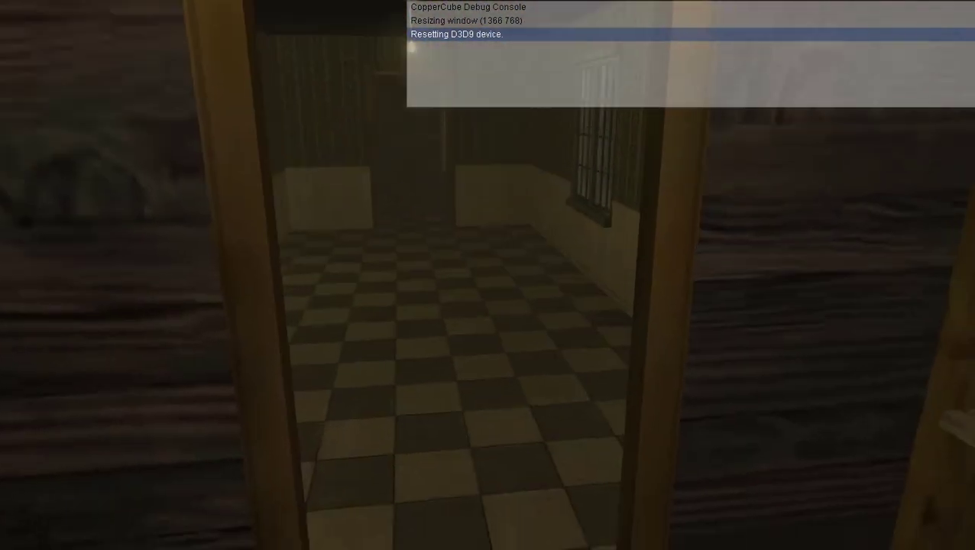
key(w)
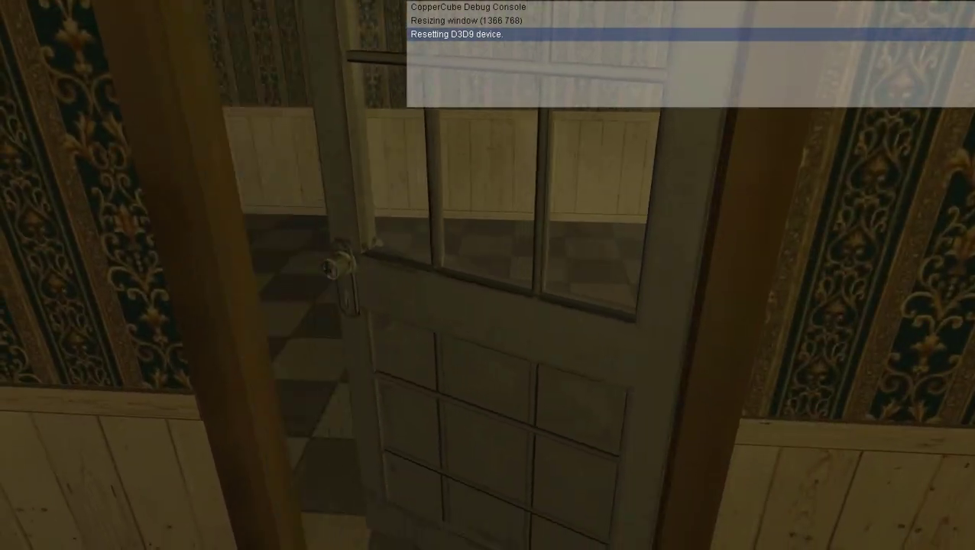
key(w)
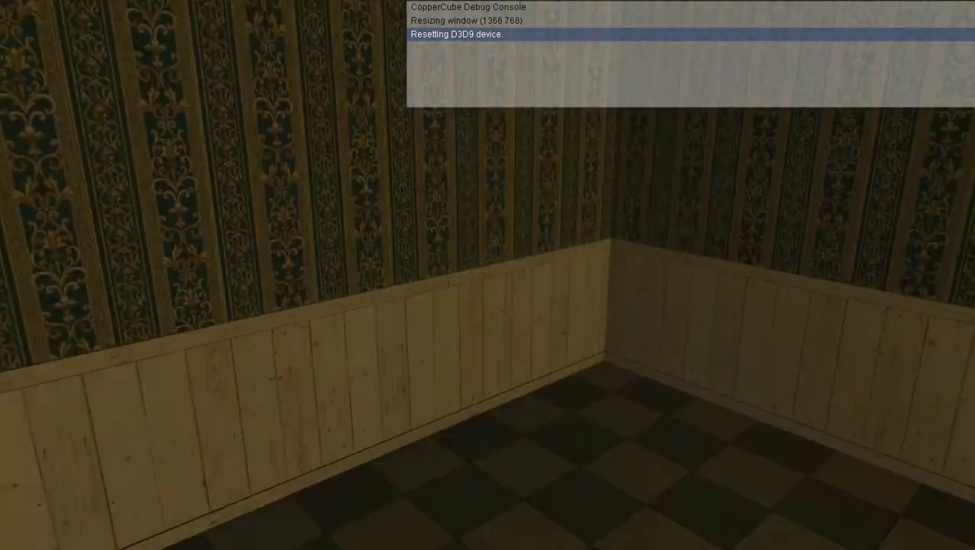
key(w)
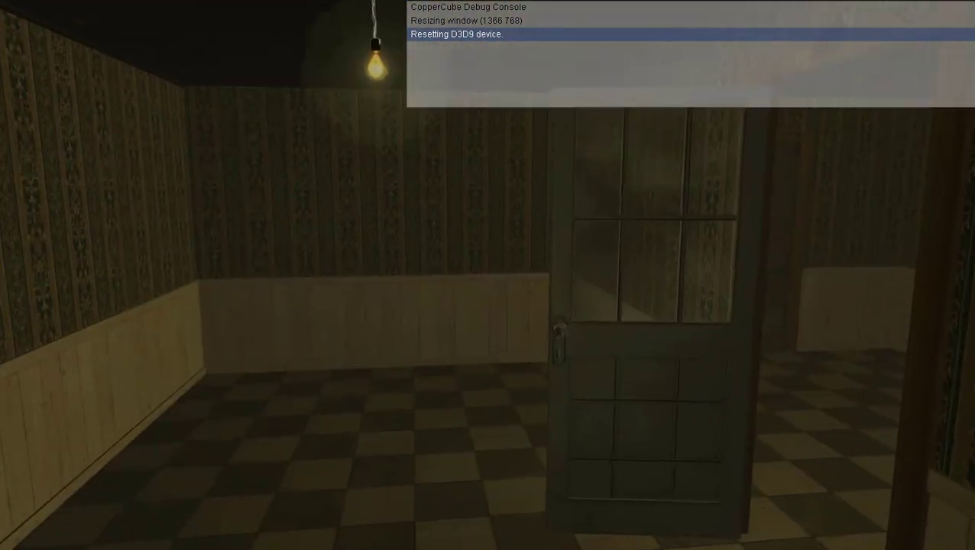
key(w)
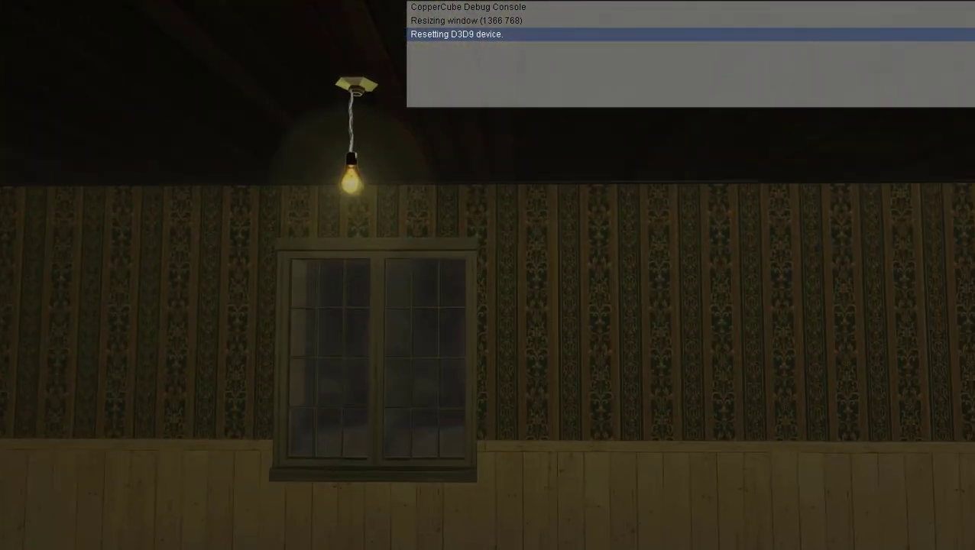
key(w)
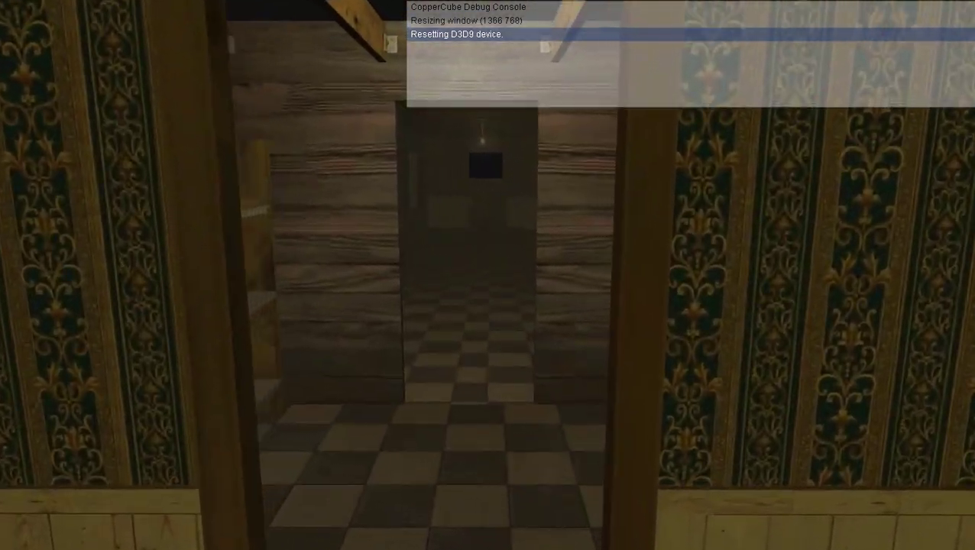
key(w)
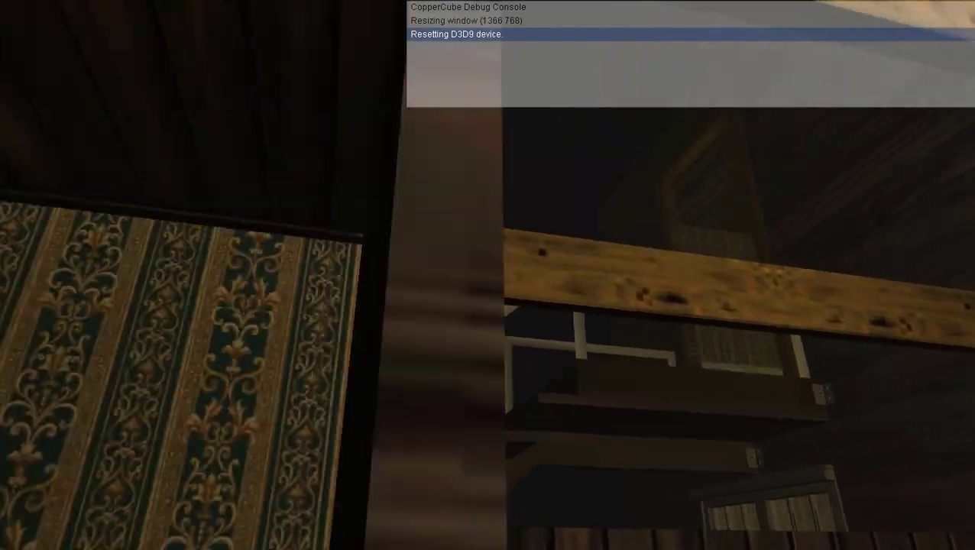
key(w)
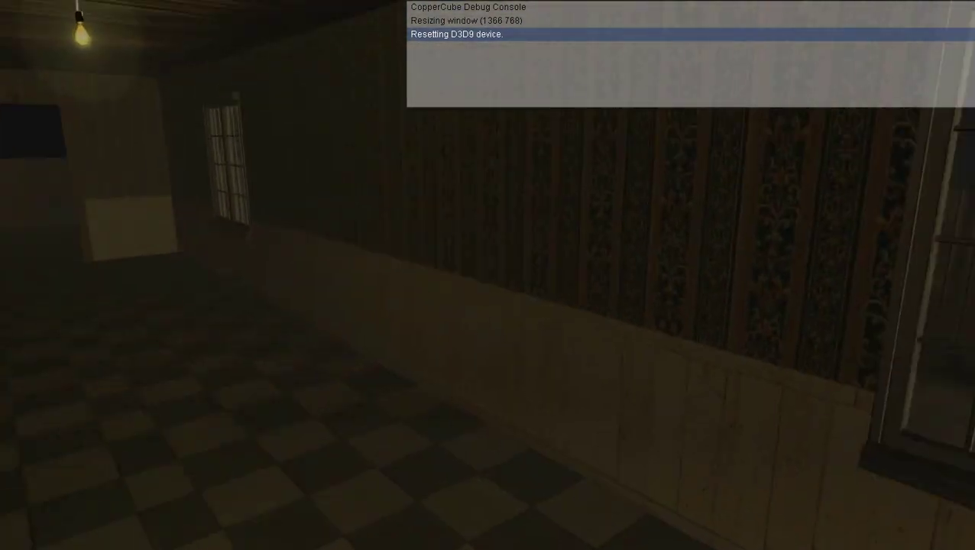
key(w)
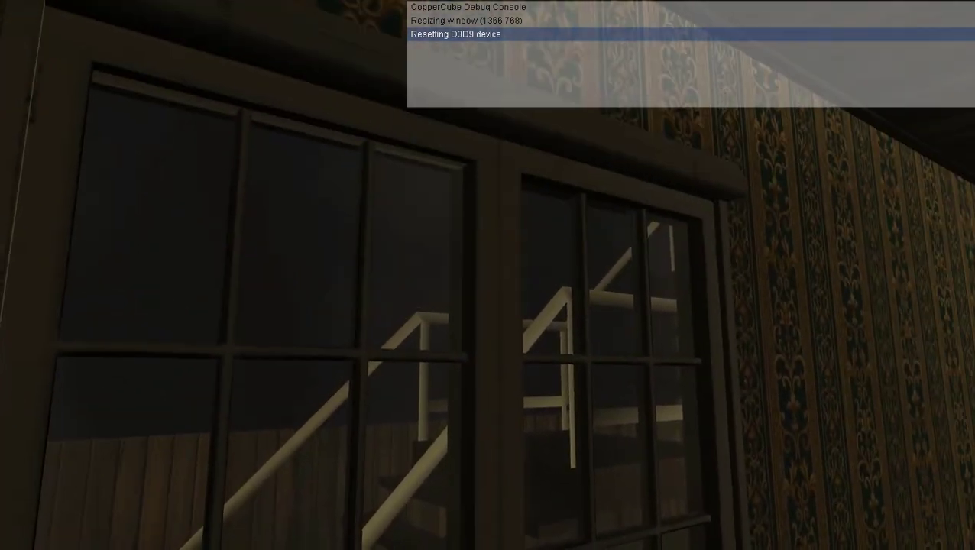
key(w)
key(w)
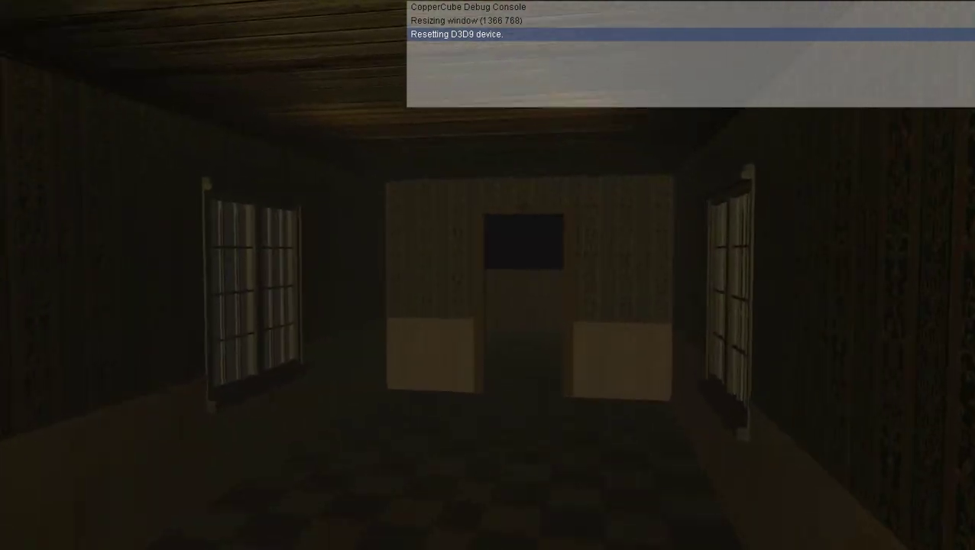
key(w)
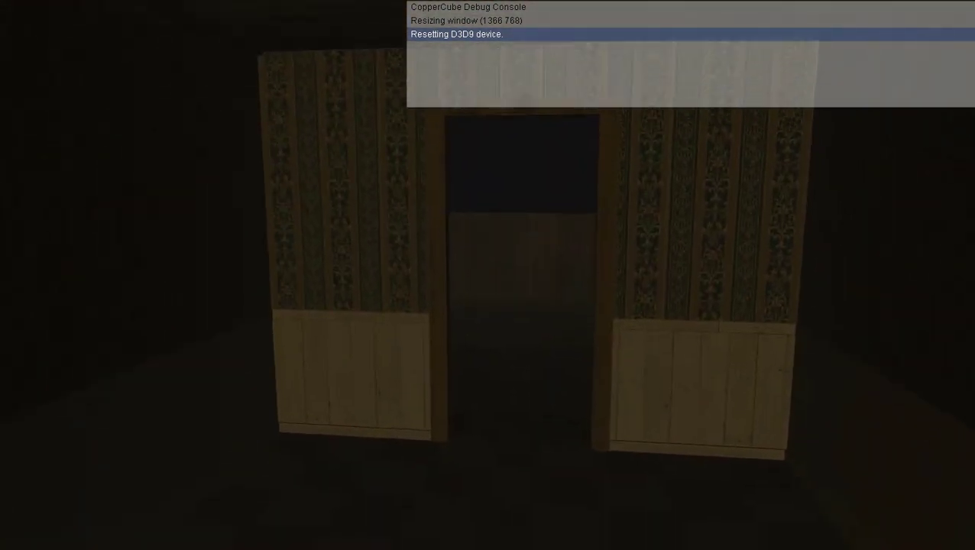
key(w)
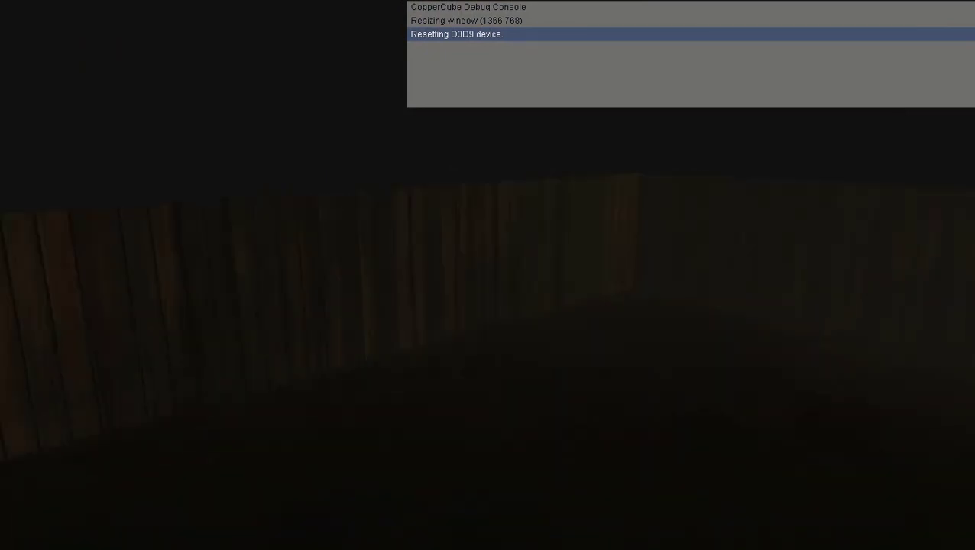
Step outside, climb the outside staircase and walk through the upper hallway into the next room
key(w)
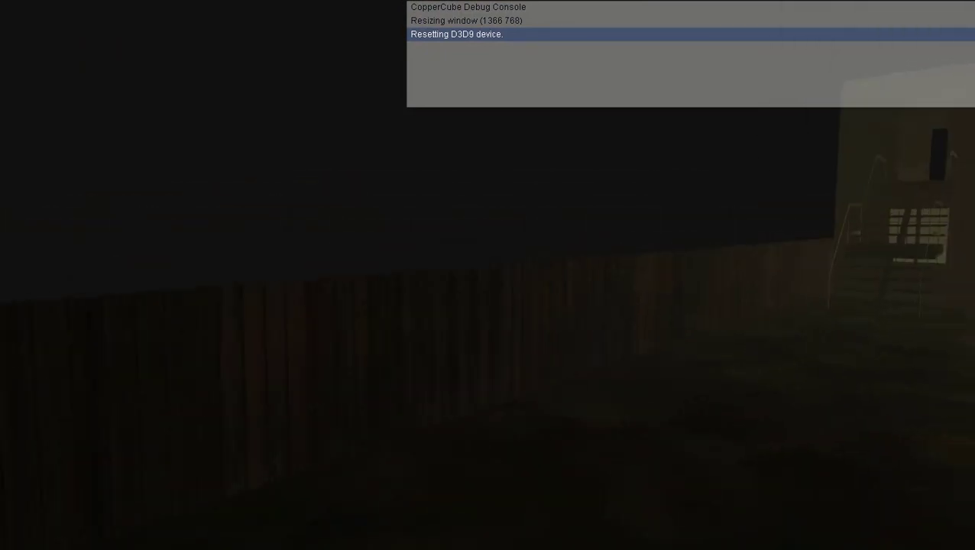
key(w)
key(w)
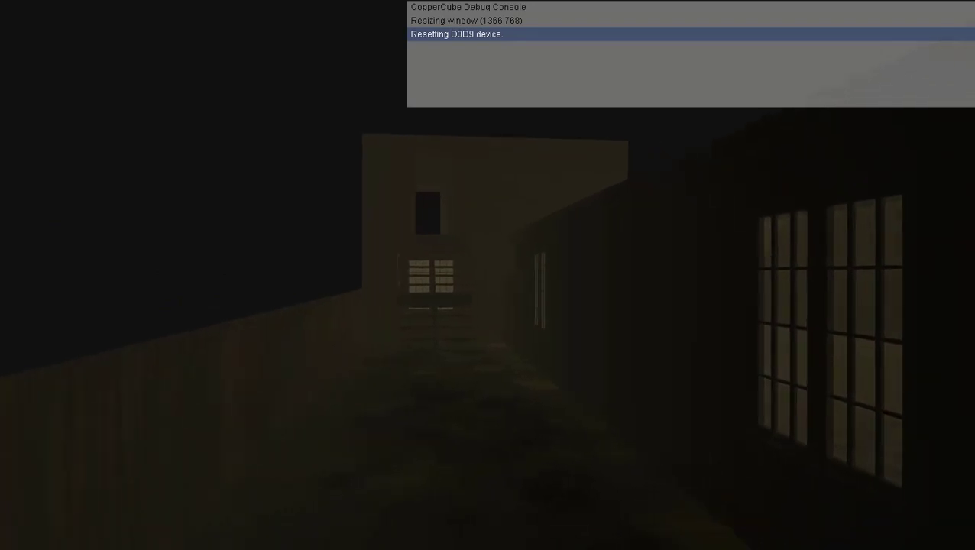
key(w)
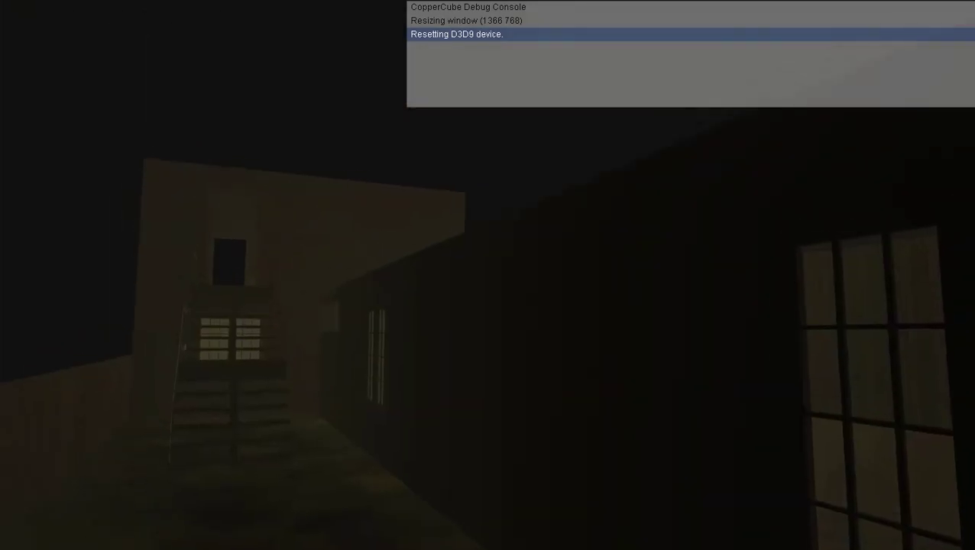
key(w)
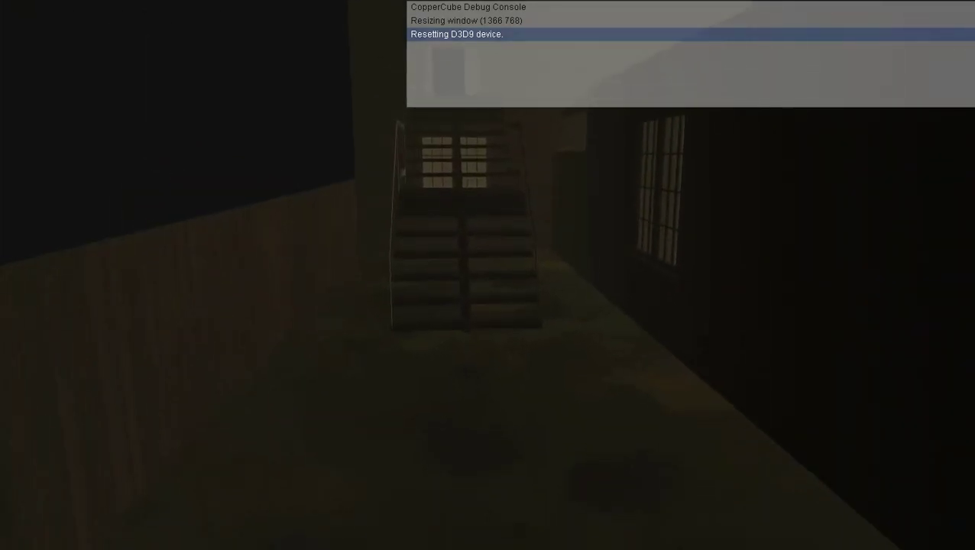
key(w)
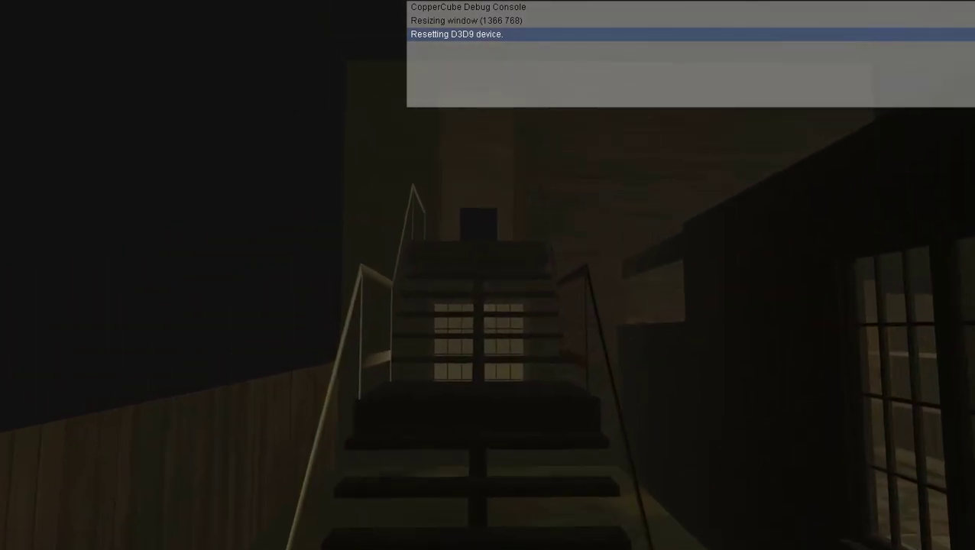
key(w)
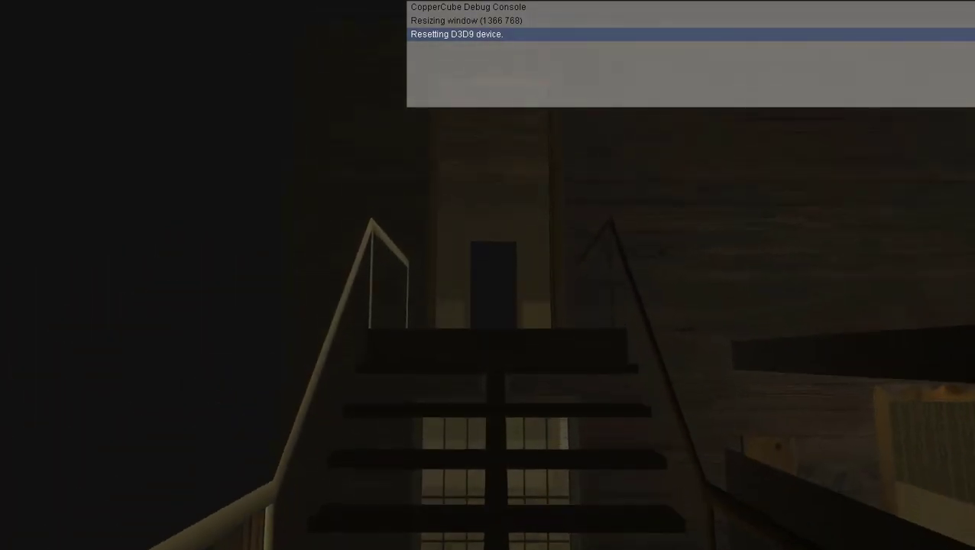
key(w)
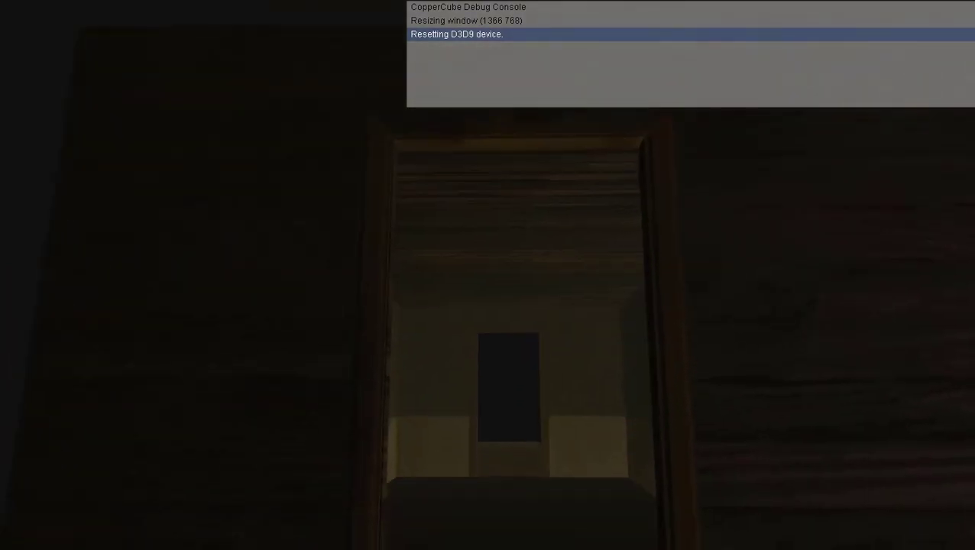
key(w)
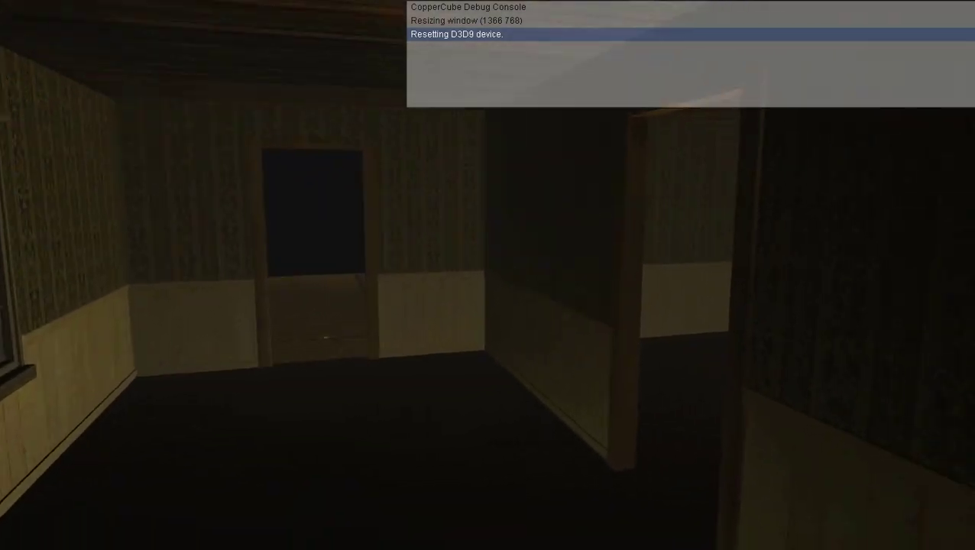
key(w)
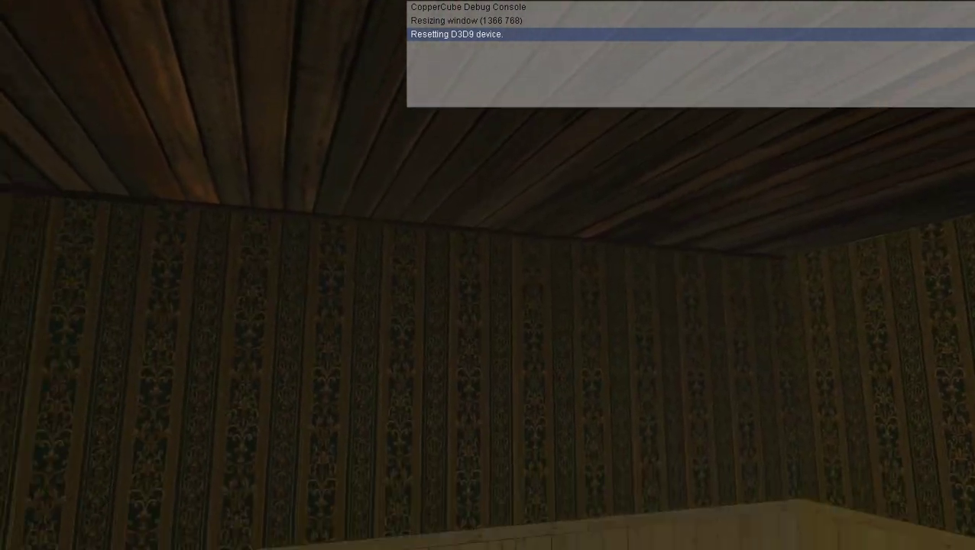
key(w)
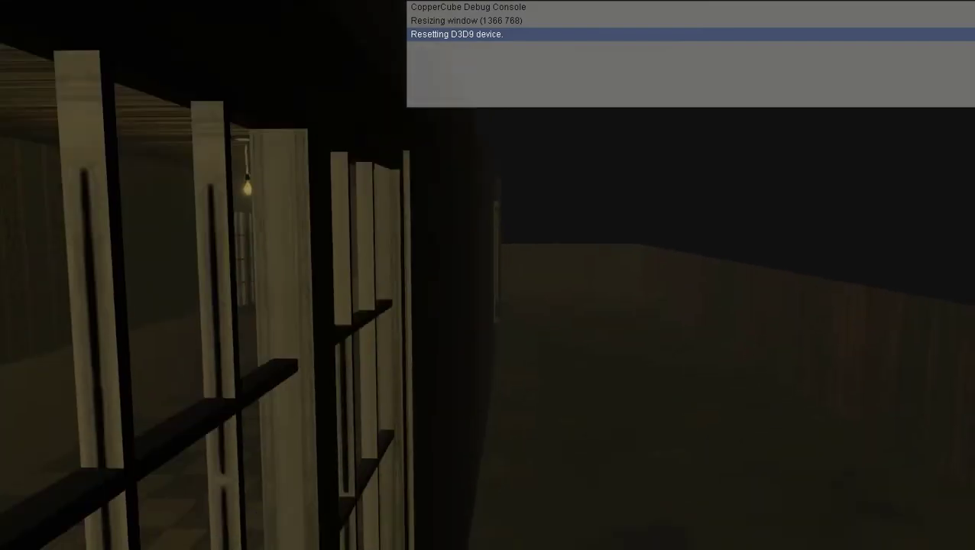
Close the preview and return to the SketchUp model
key(Escape)
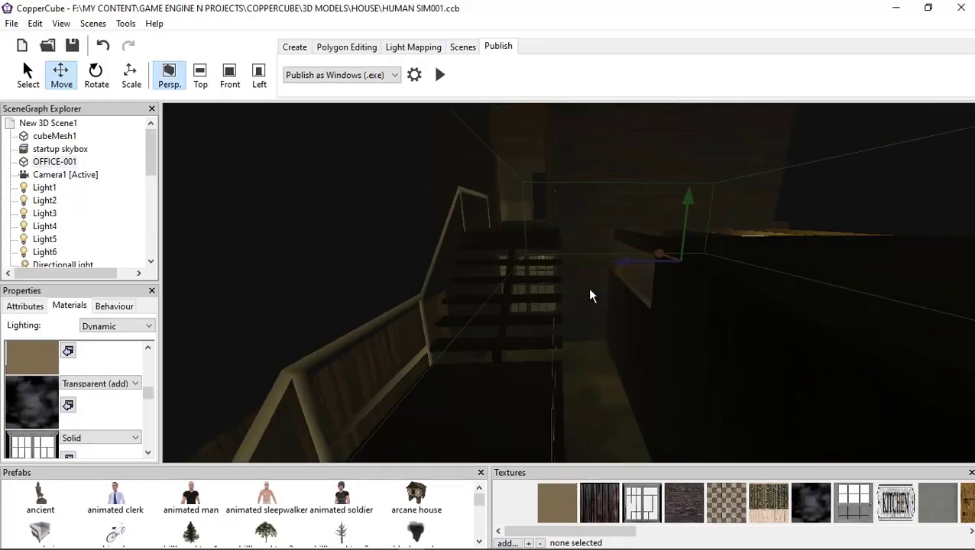
mouse_move(590, 296)
mouse_down()
mouse_move(609, 276)
mouse_move(527, 294)
mouse_move(550, 331)
mouse_move(456, 336)
mouse_up()
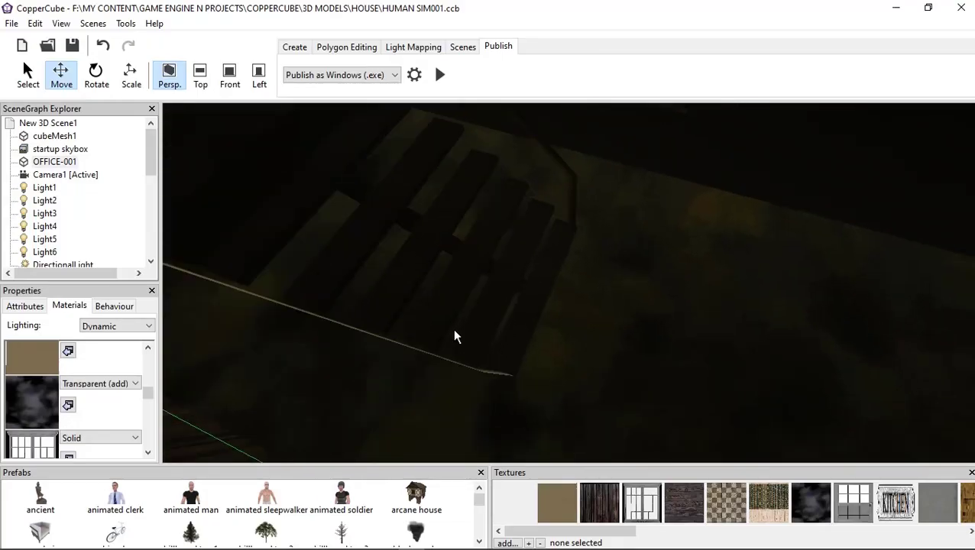
click(390, 544)
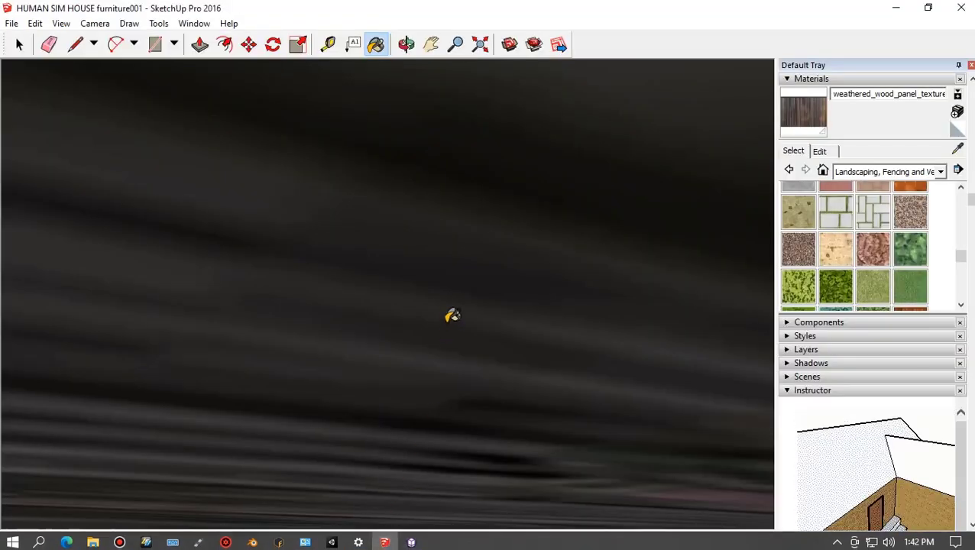
Orbit and zoom around the house until the staircase, landing and adjacent plank wall are framed
mouse_move(528, 259)
middle_down()
mouse_move(435, 483)
mouse_move(438, 318)
middle_up()
scroll(454, 267, up, 2)
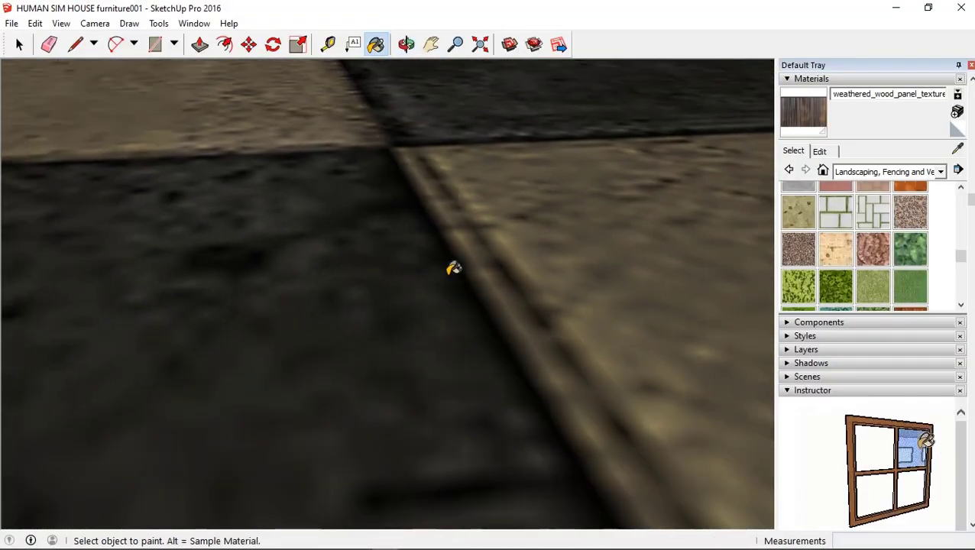
mouse_move(454, 268)
middle_down()
mouse_move(537, 200)
mouse_move(523, 298)
mouse_move(500, 141)
mouse_move(409, 220)
mouse_move(403, 212)
middle_up()
scroll(408, 194, down, 2)
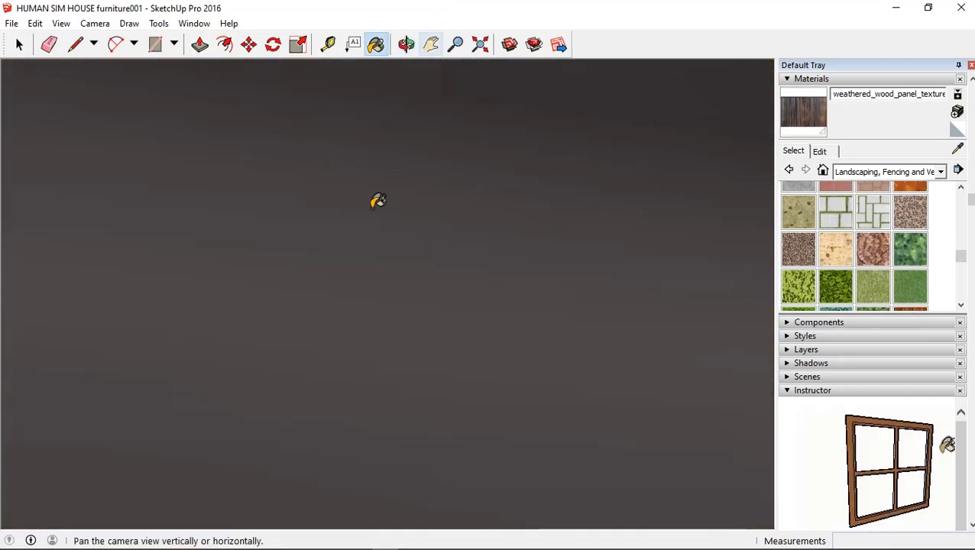
scroll(379, 200, down, 1)
scroll(379, 199, down, 1)
scroll(379, 195, down, 1)
scroll(380, 189, down, 1)
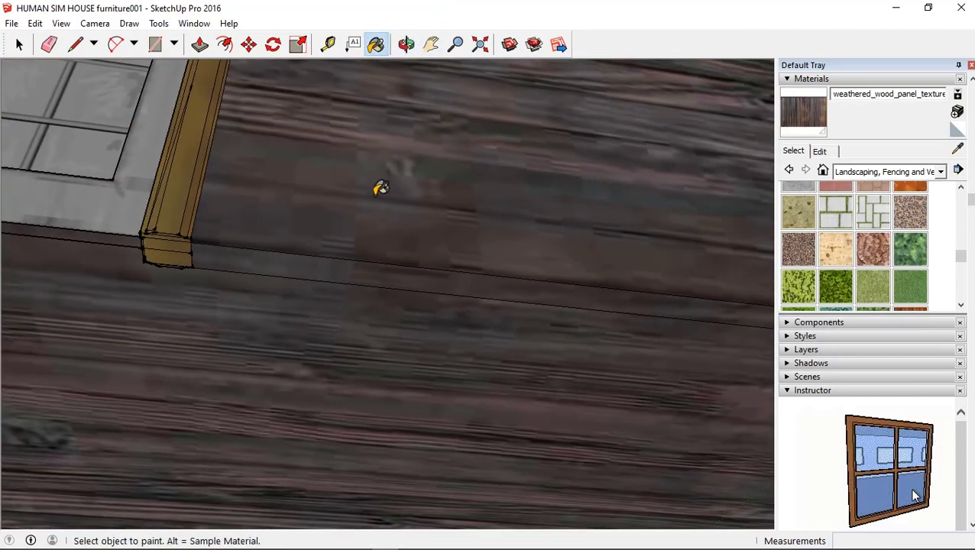
scroll(381, 188, down, 3)
mouse_move(385, 172)
middle_down()
mouse_move(399, 159)
mouse_move(372, 246)
mouse_move(191, 419)
mouse_move(505, 277)
mouse_move(2, 189)
mouse_move(257, 219)
middle_up()
scroll(278, 260, up, 2)
scroll(256, 131, up, 2)
scroll(284, 184, up, 2)
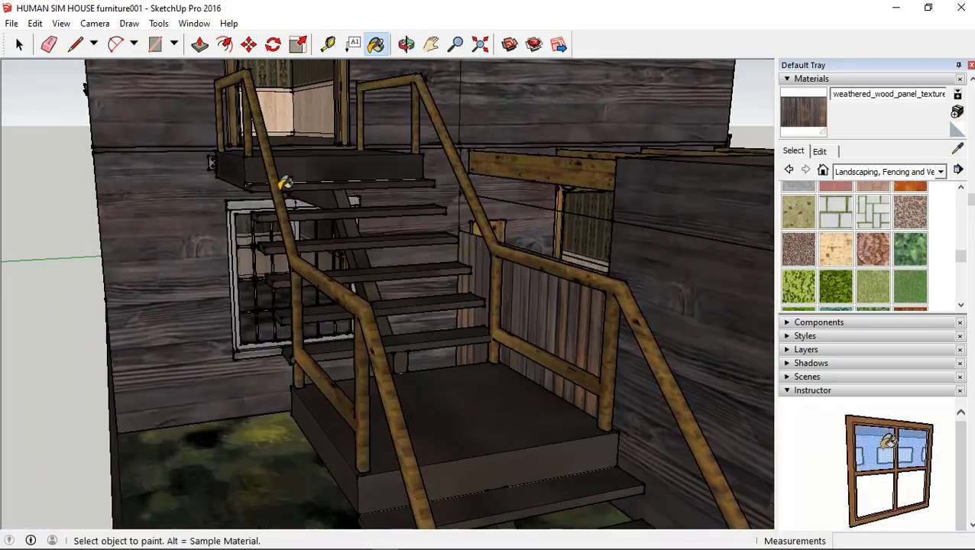
middle_drag(284, 183, 211, 203)
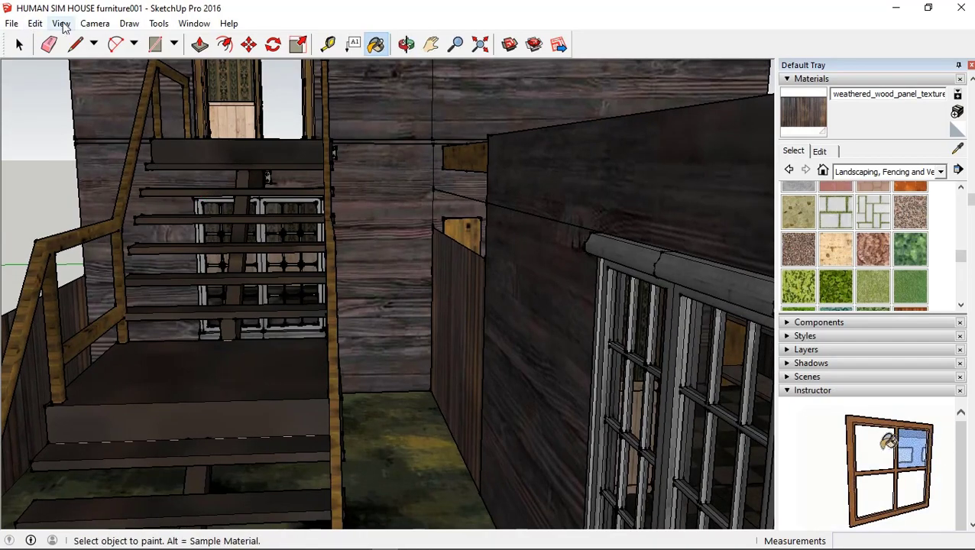
click(61, 23)
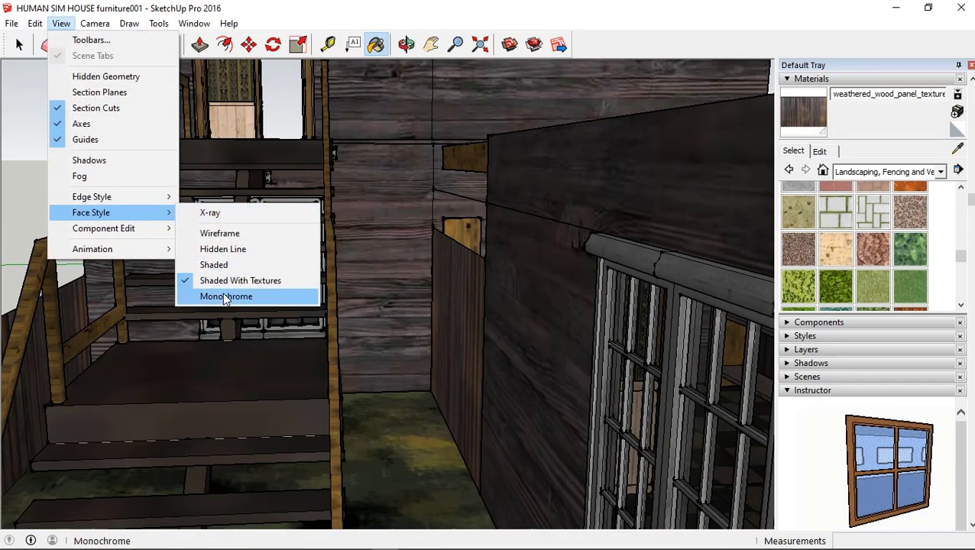
Switch the face style to Monochrome and orbit around the stairs from outside
click(225, 297)
mouse_move(122, 277)
middle_down()
mouse_move(9, 337)
mouse_move(326, 305)
mouse_move(311, 303)
mouse_move(362, 142)
middle_up()
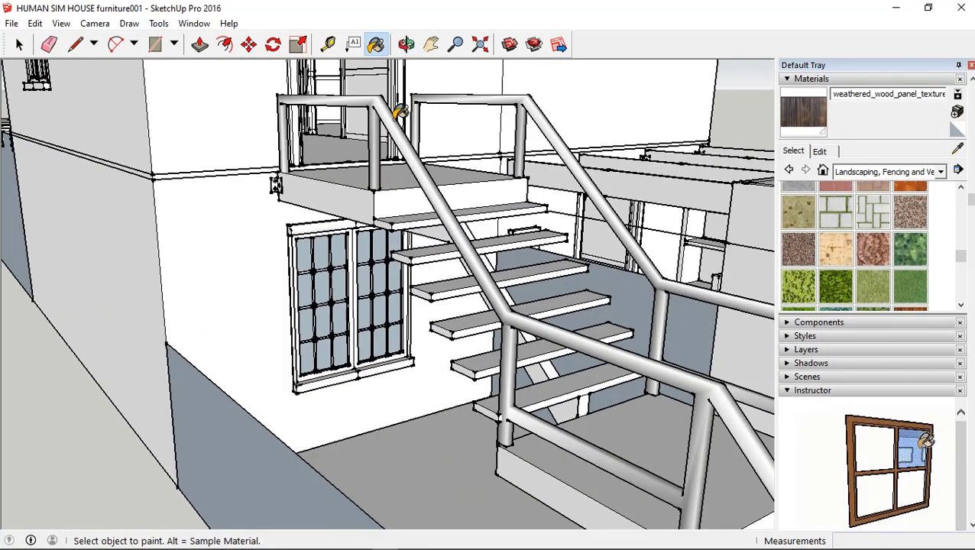
right_click(396, 126)
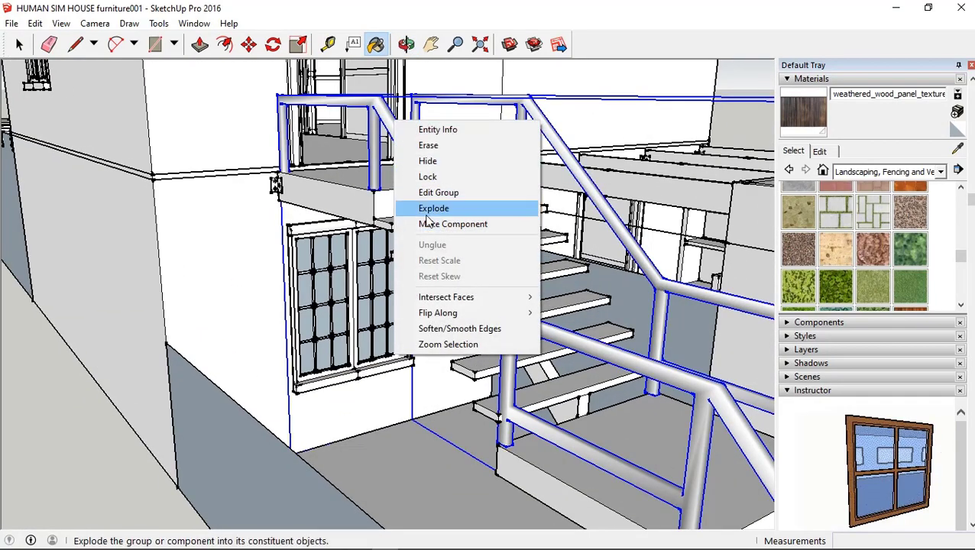
click(449, 330)
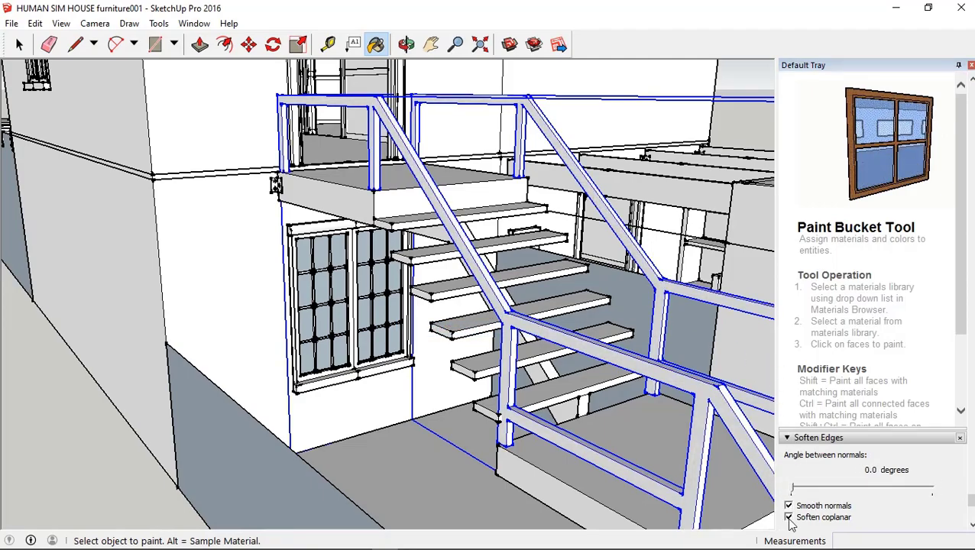
middle_drag(514, 298, 152, 99)
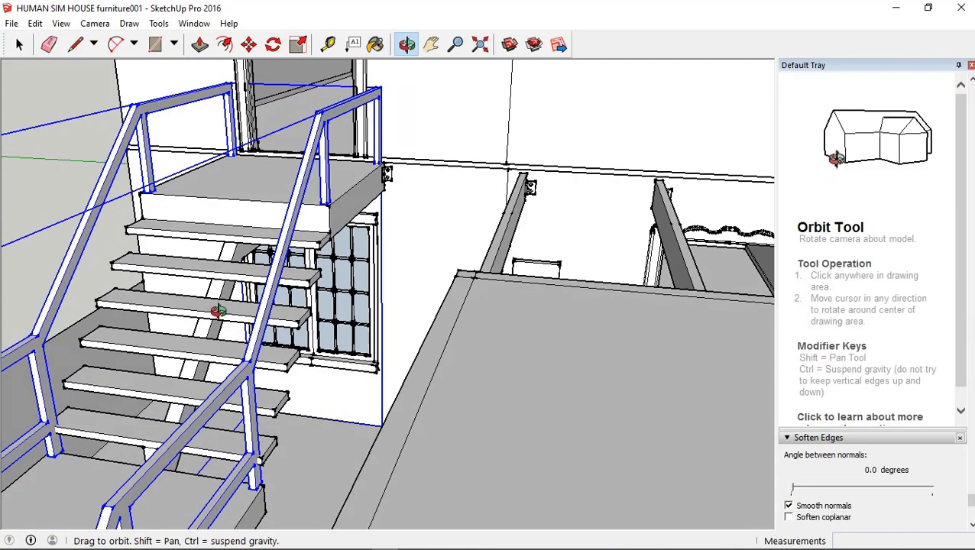
mouse_move(426, 289)
middle_down()
mouse_move(283, 236)
mouse_move(122, 131)
middle_up()
Explode the stair railing group and regroup its loose geometry
right_click(123, 131)
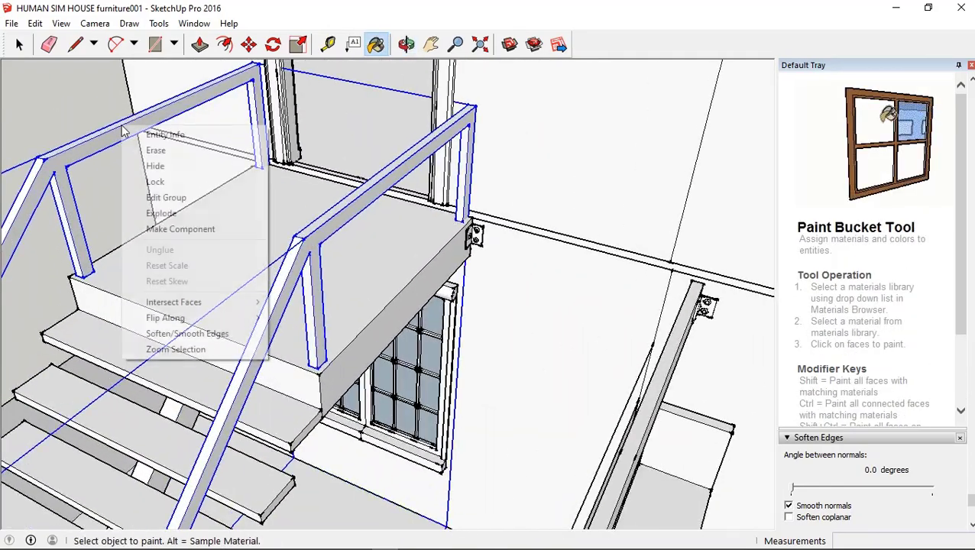
click(180, 213)
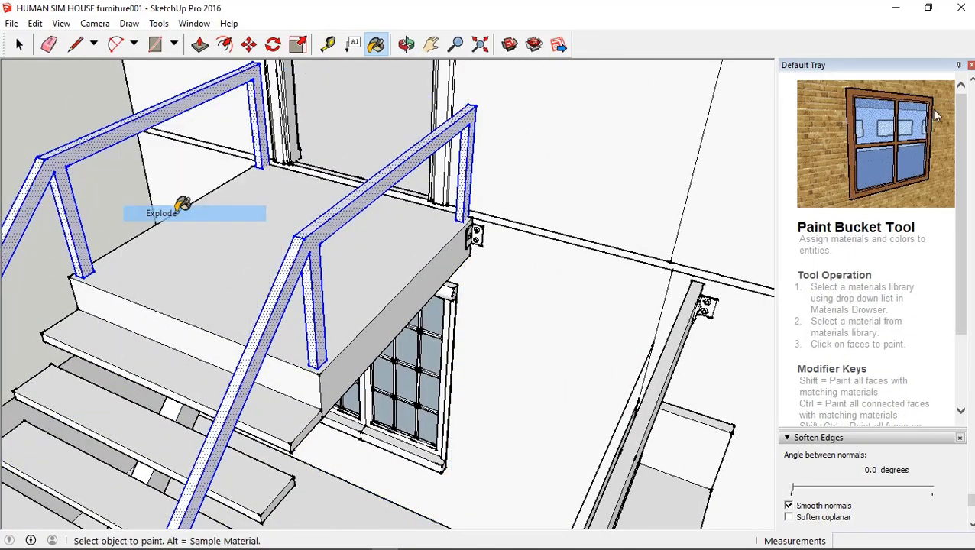
right_click(145, 123)
click(182, 245)
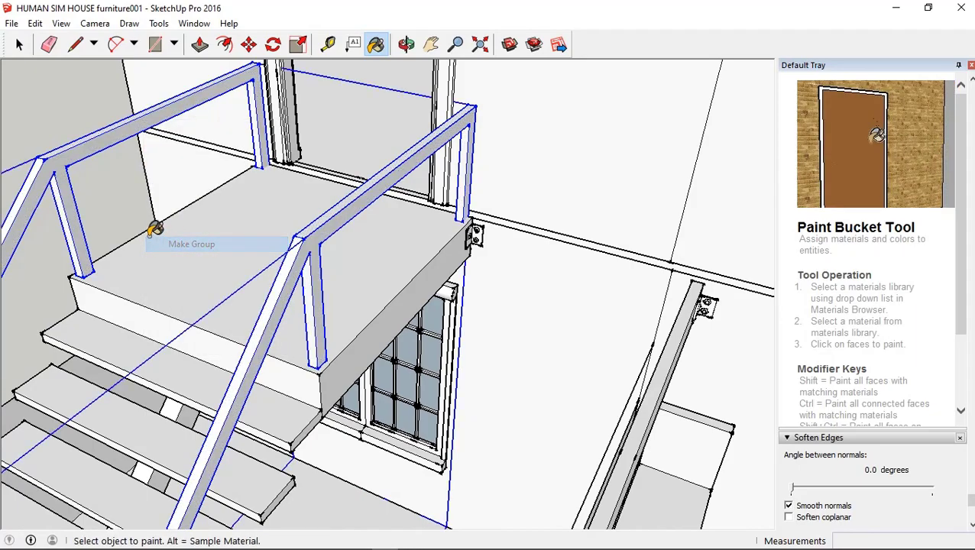
middle_drag(152, 229, 168, 229)
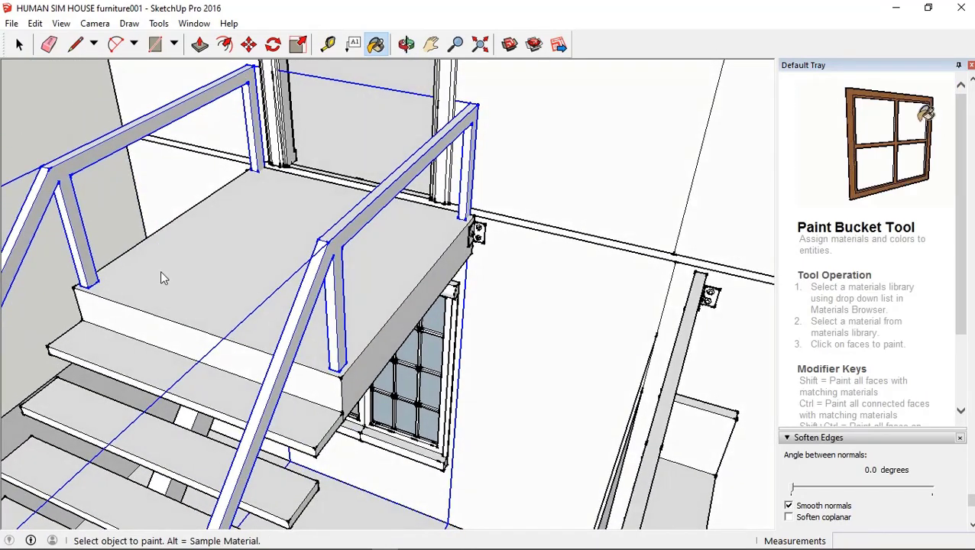
Orbit and zoom to a lower view of the landing and stairs group
right_click(162, 273)
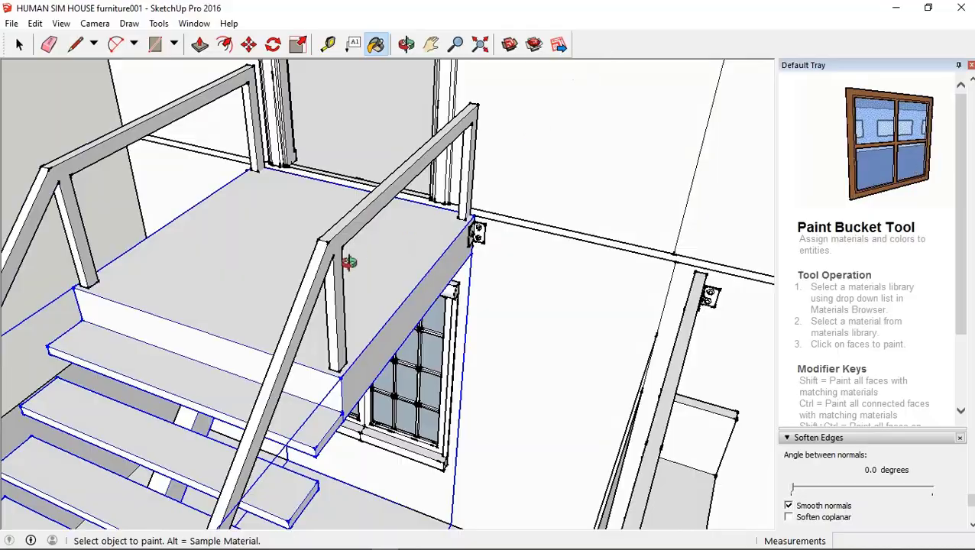
mouse_move(349, 262)
middle_down()
mouse_move(281, 109)
mouse_move(414, 134)
mouse_move(314, 118)
middle_up()
scroll(413, 134, up, 3)
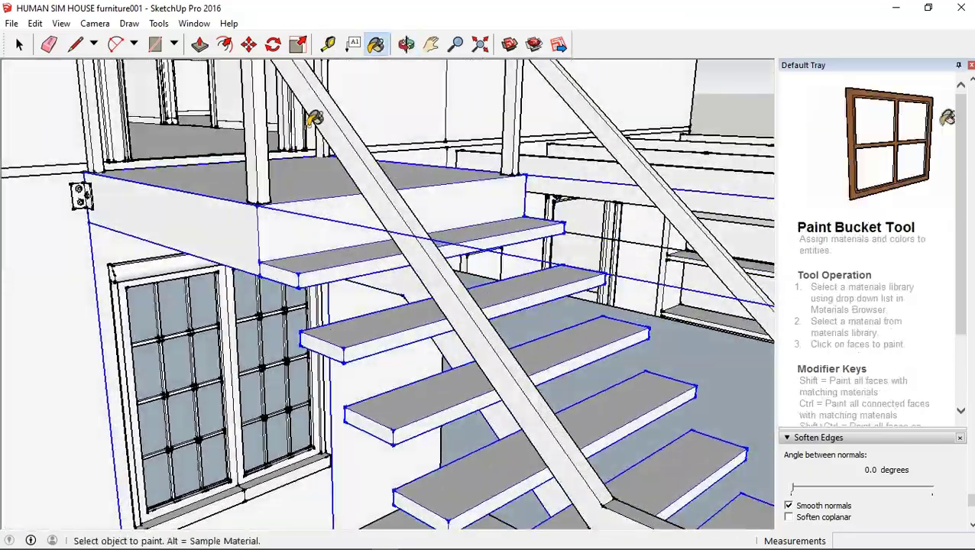
scroll(314, 118, down, 3)
mouse_move(392, 218)
middle_down()
mouse_move(224, 172)
mouse_move(322, 205)
mouse_move(395, 299)
middle_up()
scroll(224, 172, down, 5)
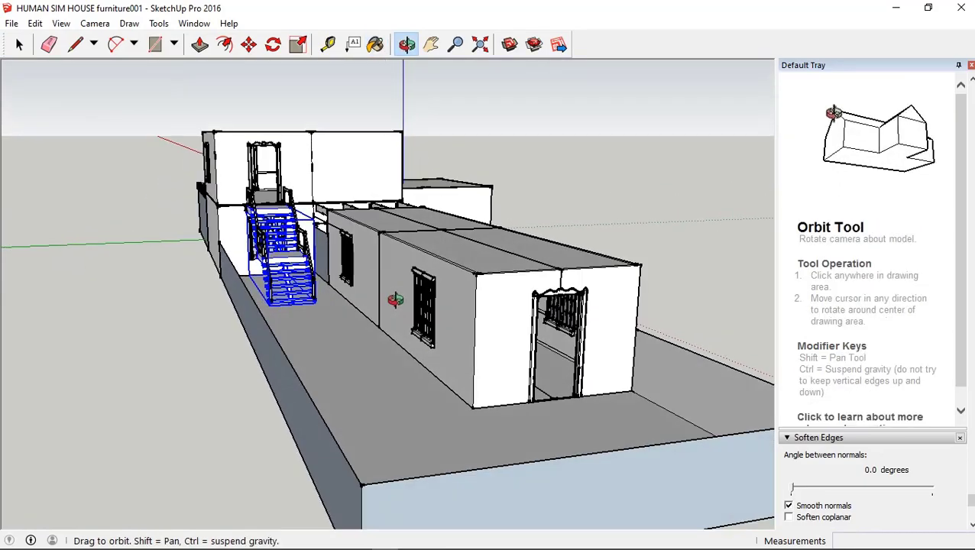
Turn the floor face beside the stairs into a group and lock it
scroll(252, 249, up, 3)
middle_drag(327, 287, 488, 298)
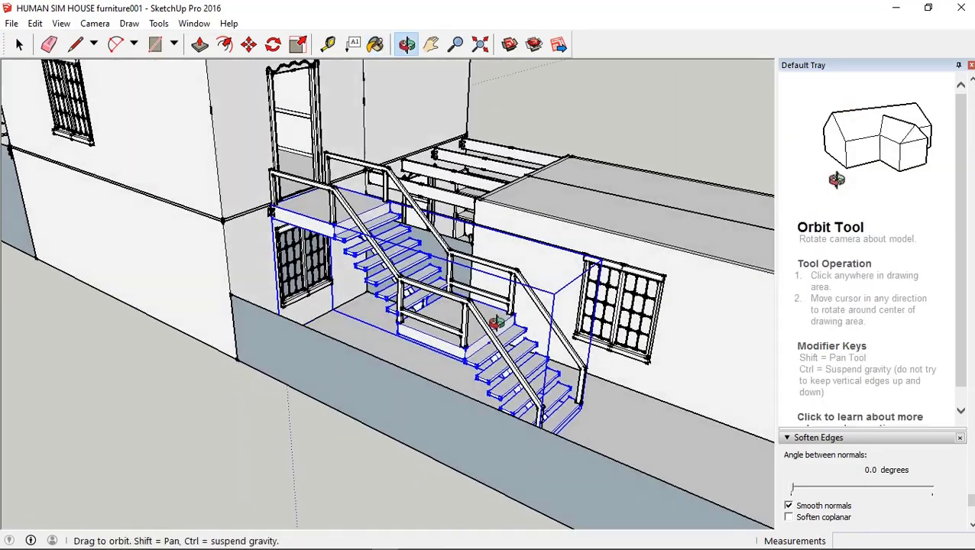
scroll(528, 298, up, 5)
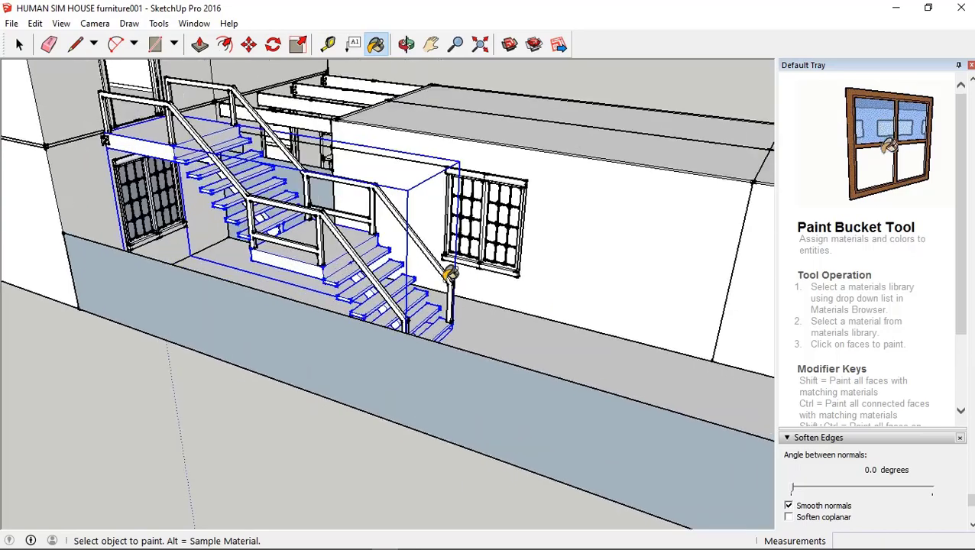
middle_drag(388, 206, 390, 234)
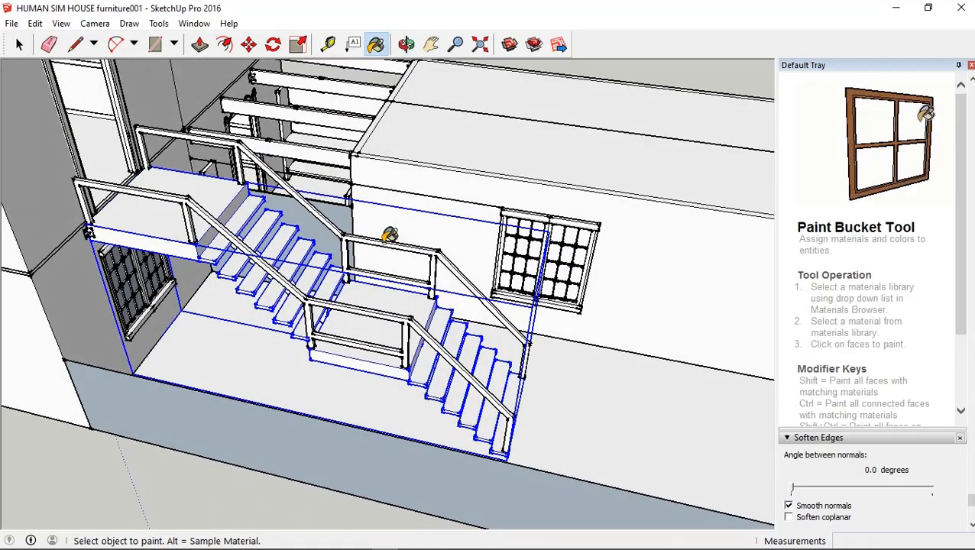
click(19, 44)
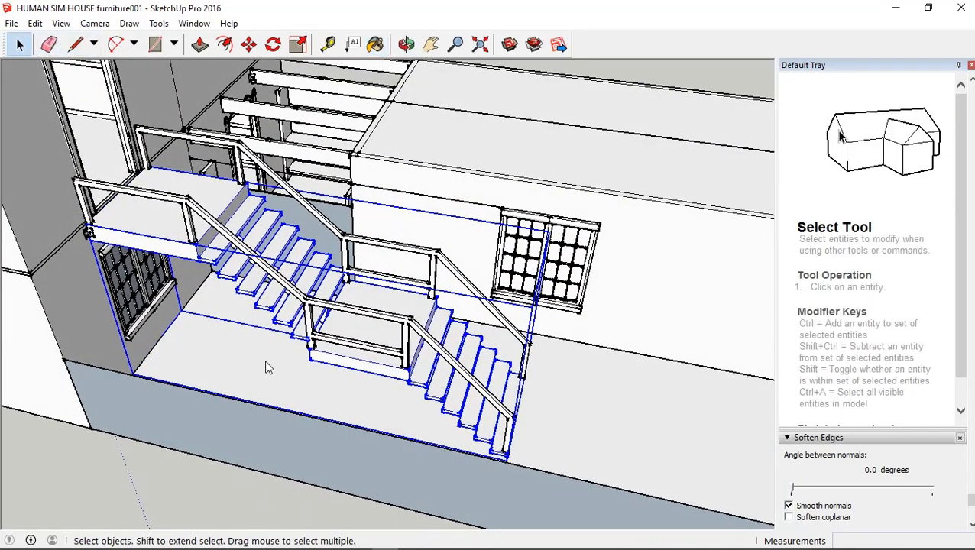
right_click(263, 361)
click(35, 24)
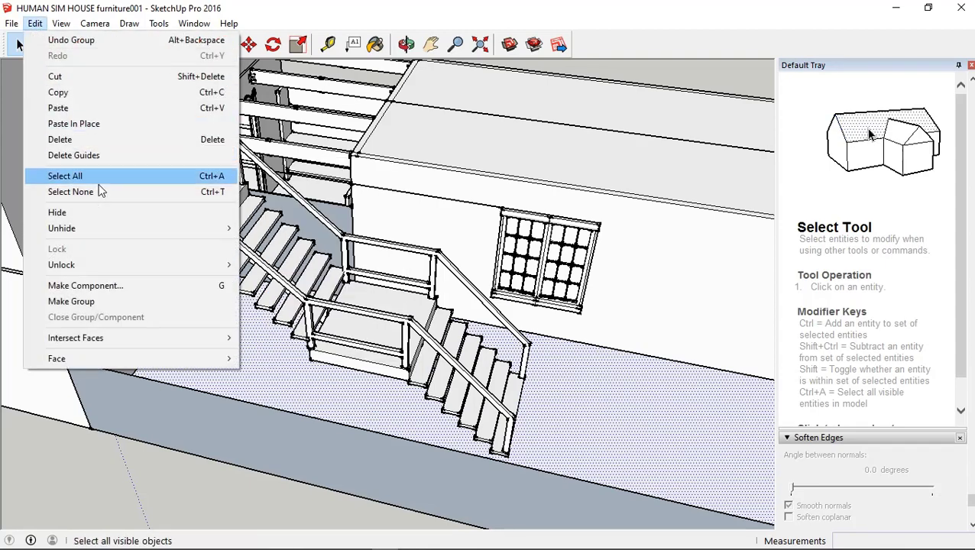
click(61, 301)
right_click(310, 391)
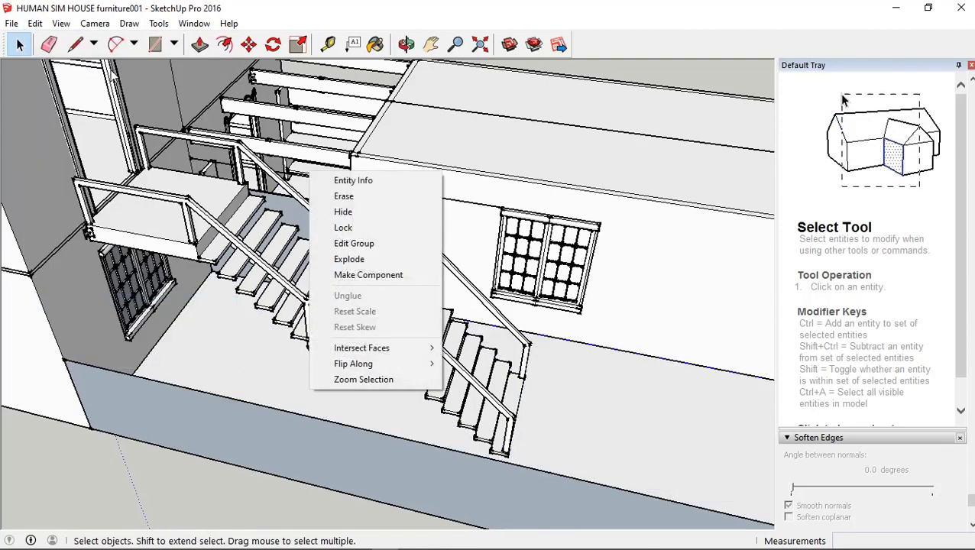
click(359, 230)
Select the staircase and landing group and engage the Scale tool on it
middle_drag(376, 361, 409, 429)
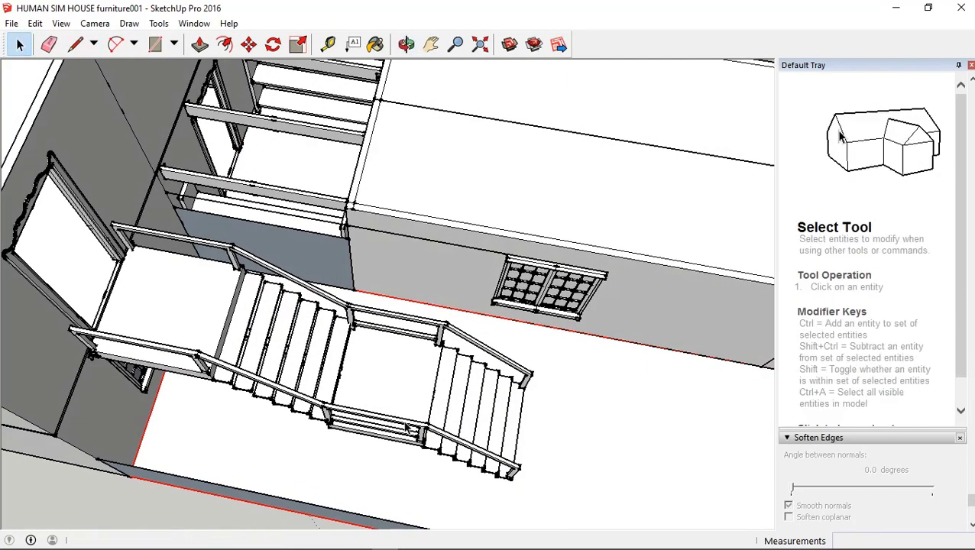
click(245, 337)
mouse_move(245, 337)
middle_down()
mouse_move(261, 362)
mouse_move(545, 452)
middle_up()
right_click(541, 478)
click(545, 480)
drag(490, 489, 252, 380)
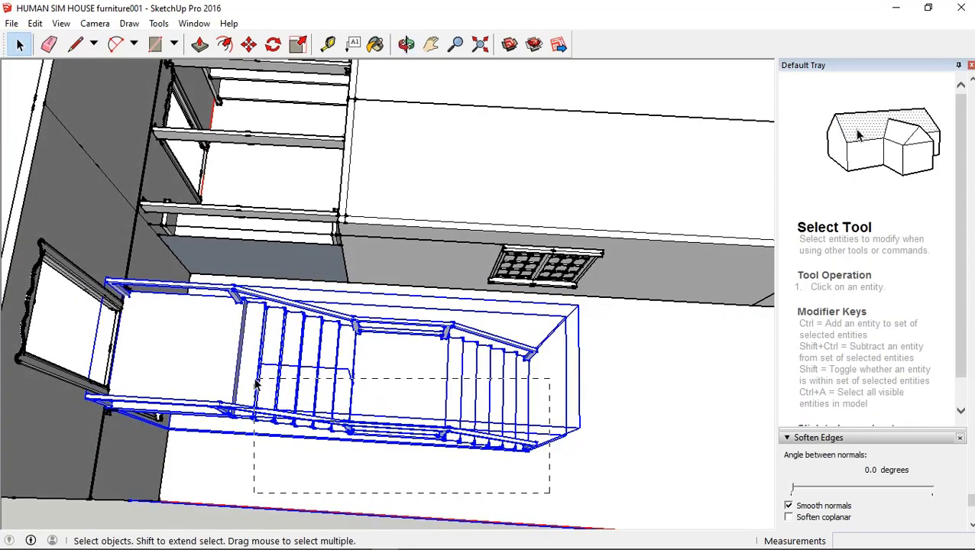
click(158, 22)
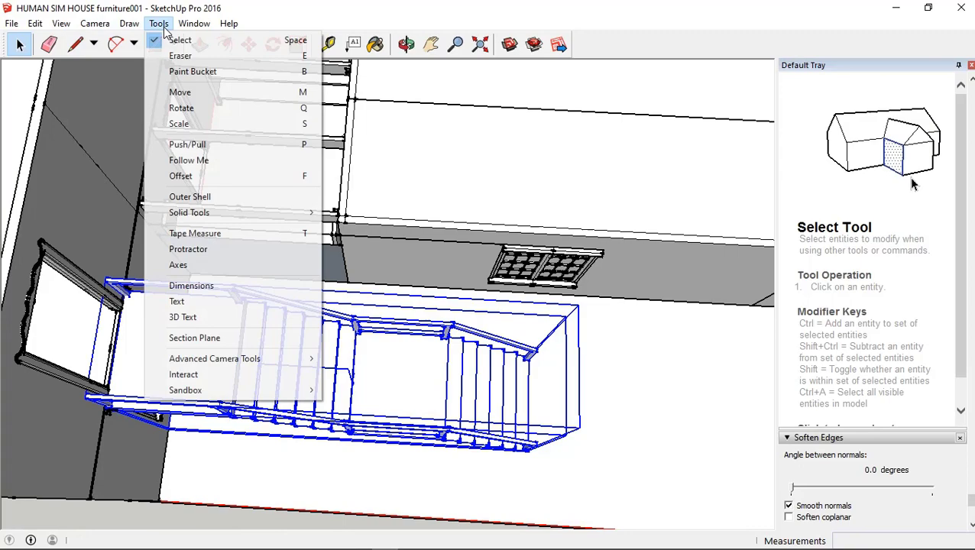
click(191, 124)
middle_drag(192, 123, 950, 199)
middle_drag(361, 288, 433, 354)
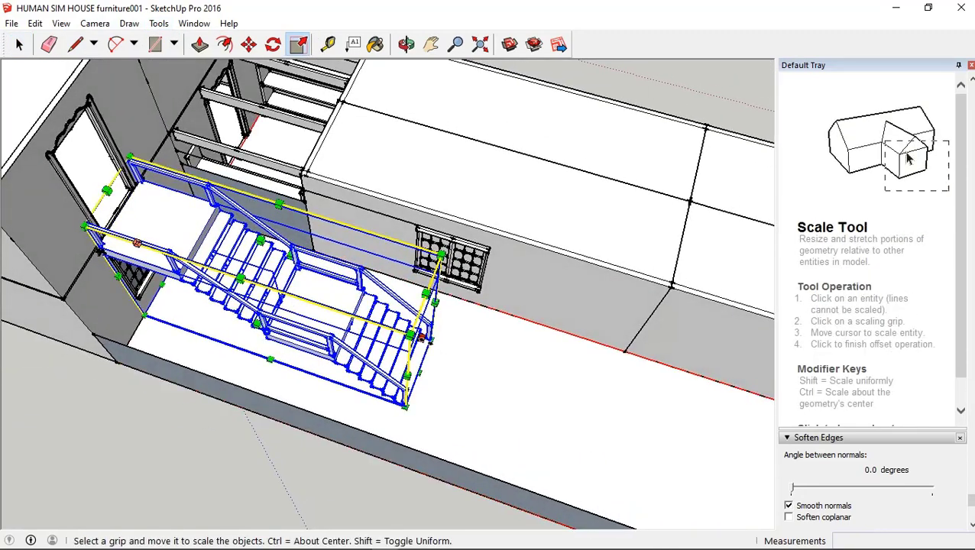
Drag the red-axis Scale grip to stretch the staircase lengthwise, then review it
drag(421, 338, 554, 417)
mouse_move(555, 416)
middle_down()
mouse_move(217, 126)
mouse_move(332, 249)
mouse_move(317, 249)
mouse_move(429, 277)
mouse_move(387, 305)
mouse_move(168, 93)
middle_up()
scroll(332, 248, up, 3)
scroll(386, 306, down, 3)
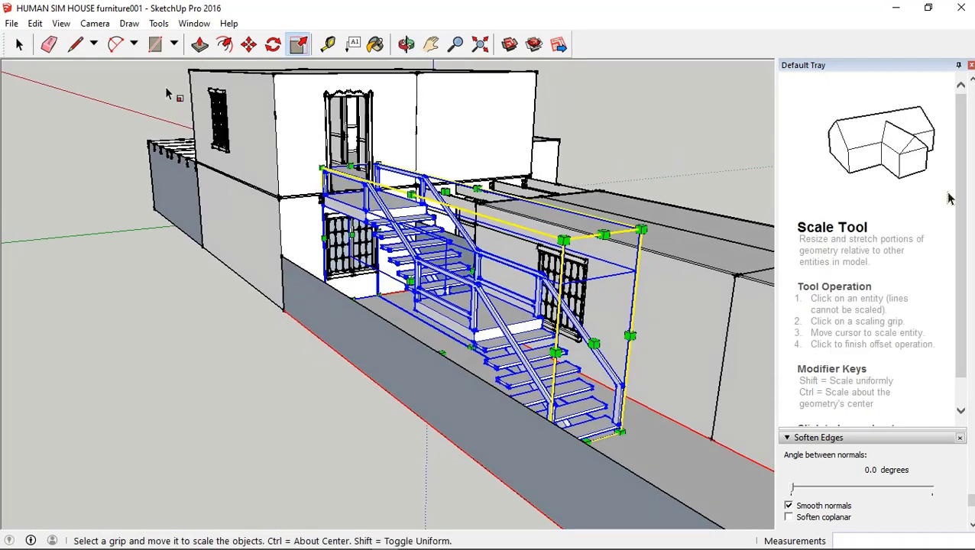
click(95, 23)
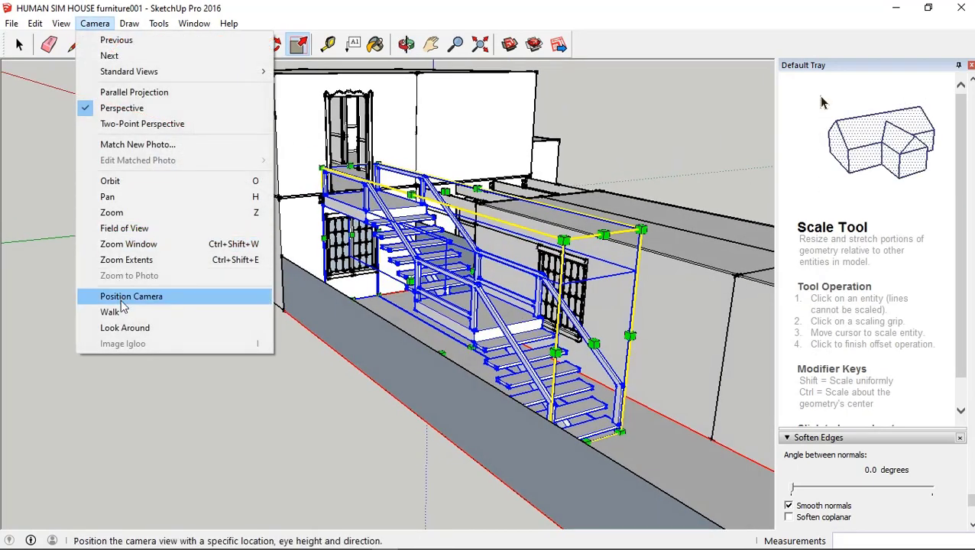
Switch the face style to Shaded With Textures and orbit into the staircase corridor
mouse_move(61, 23)
mouse_move(83, 199)
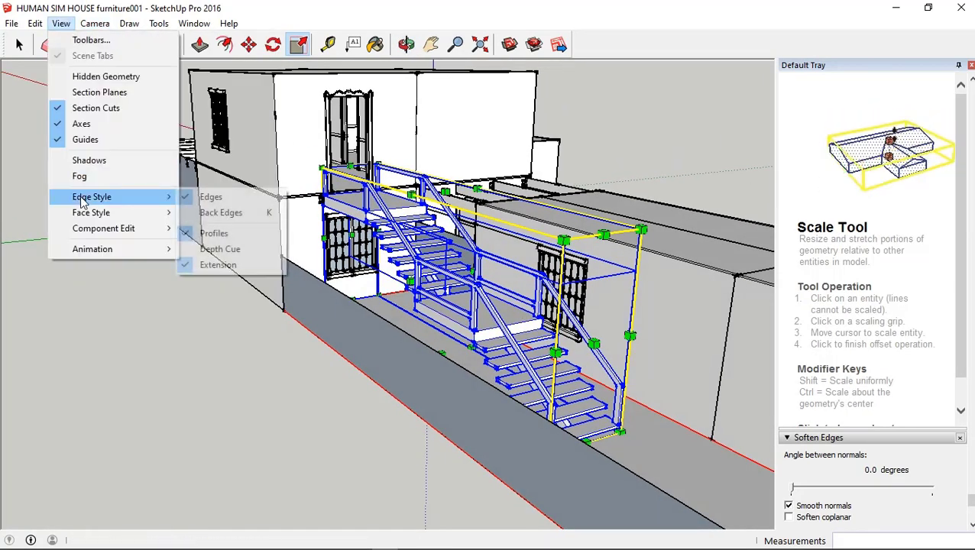
click(206, 284)
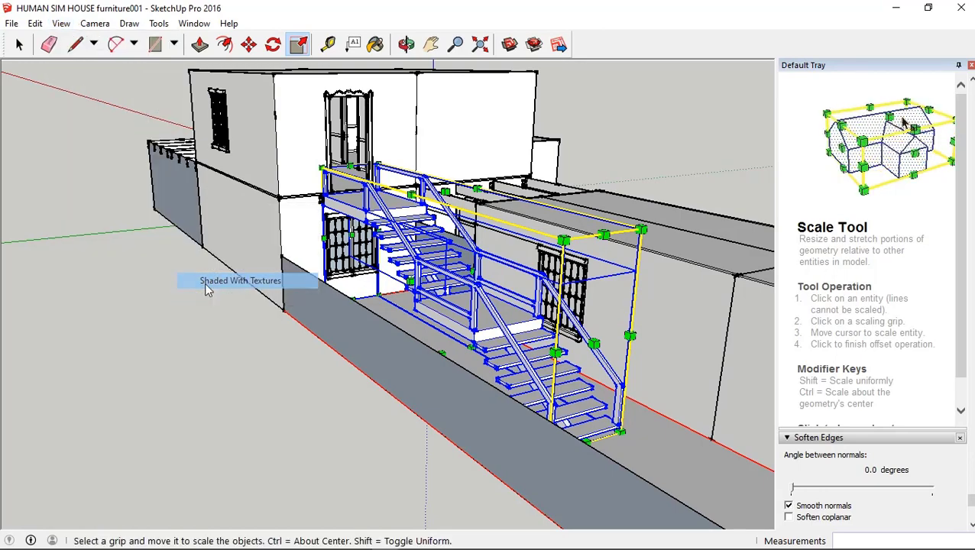
mouse_move(213, 284)
middle_down()
mouse_move(336, 254)
mouse_move(394, 218)
mouse_move(277, 237)
mouse_move(294, 286)
middle_up()
click(337, 255)
scroll(277, 236, up, 3)
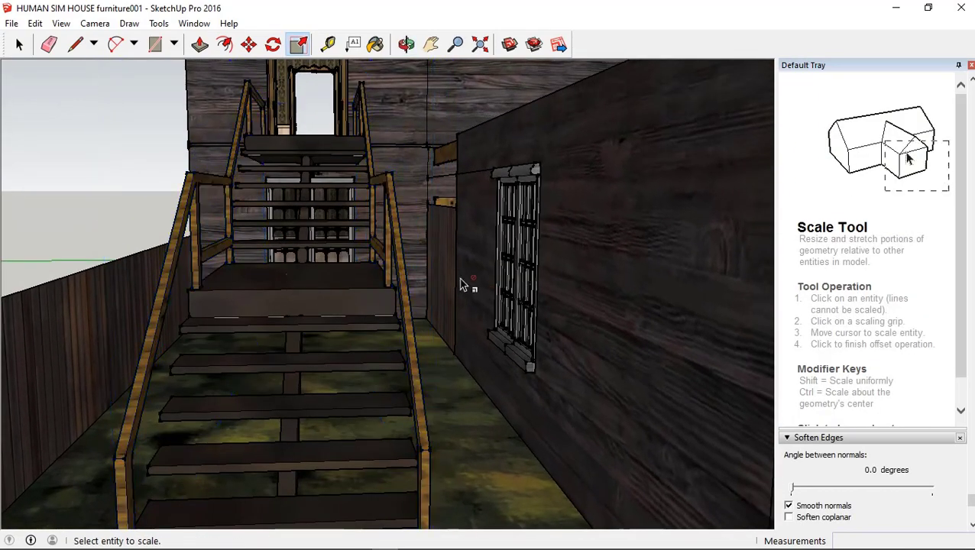
Try darkening the weathered wood material, then undo both material edits
right_click(324, 299)
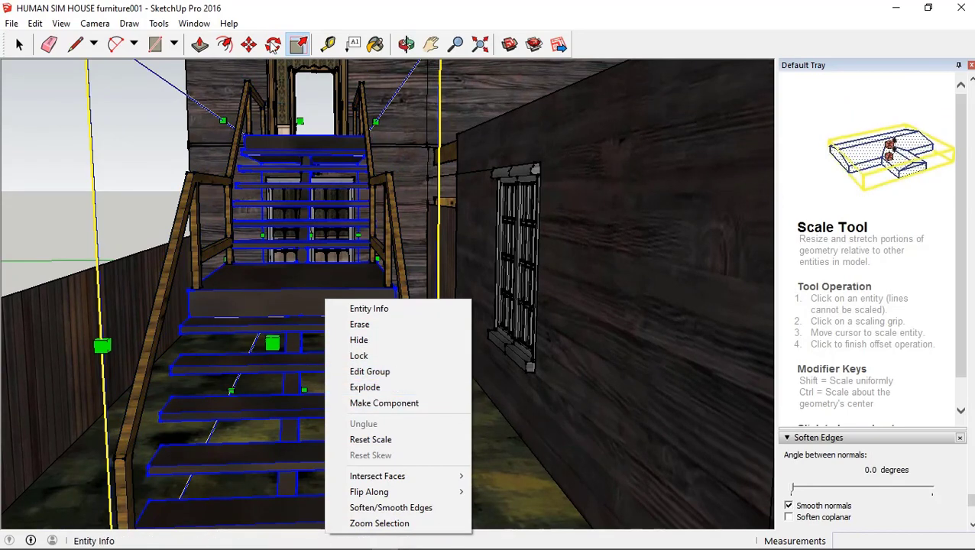
click(376, 44)
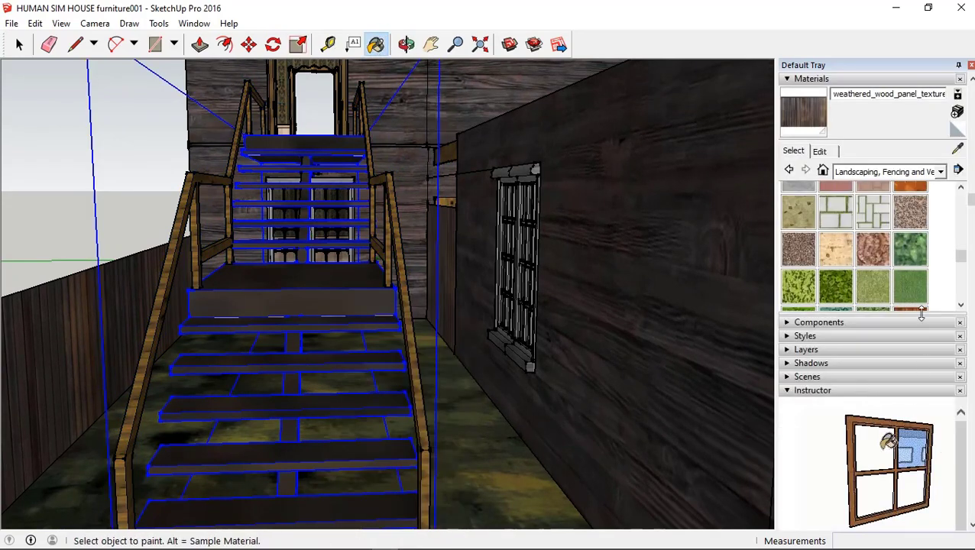
click(819, 151)
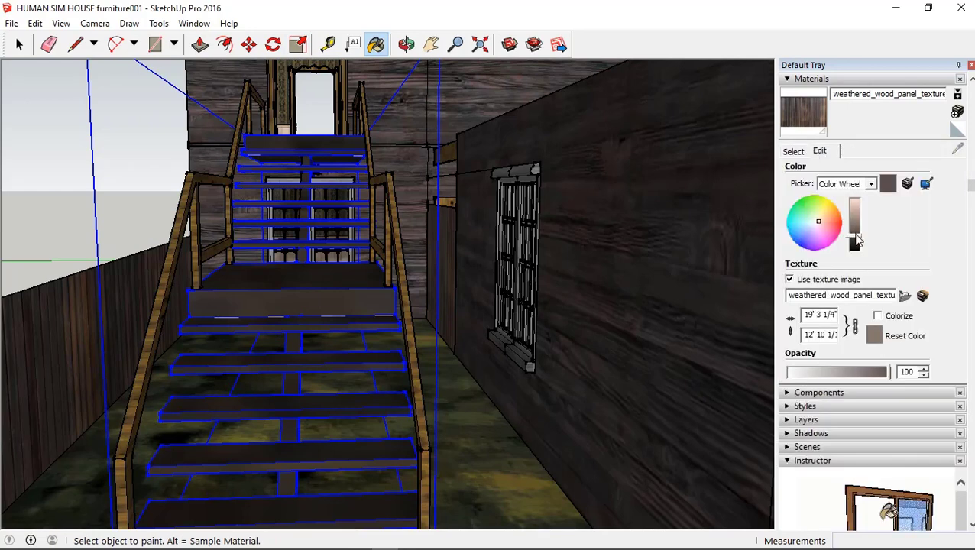
drag(856, 232, 857, 239)
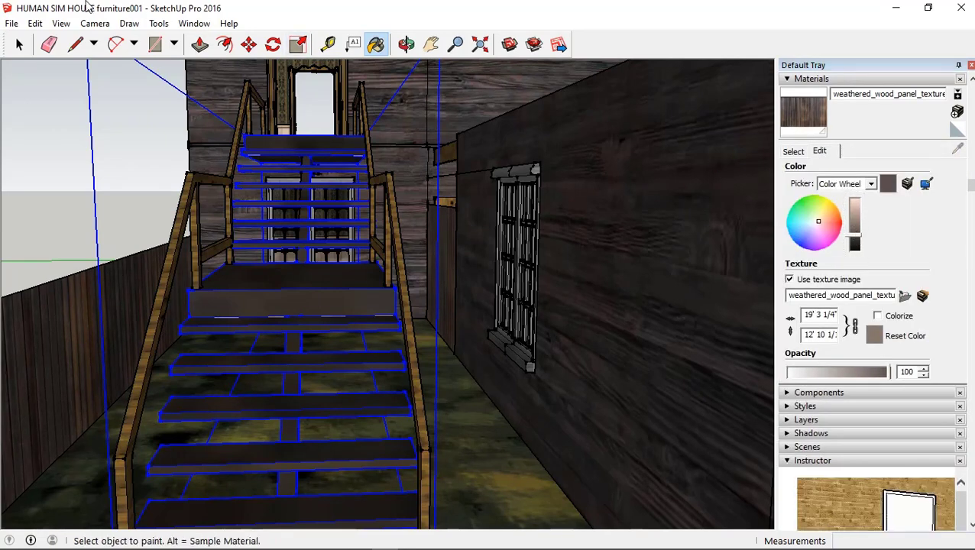
click(36, 23)
click(62, 37)
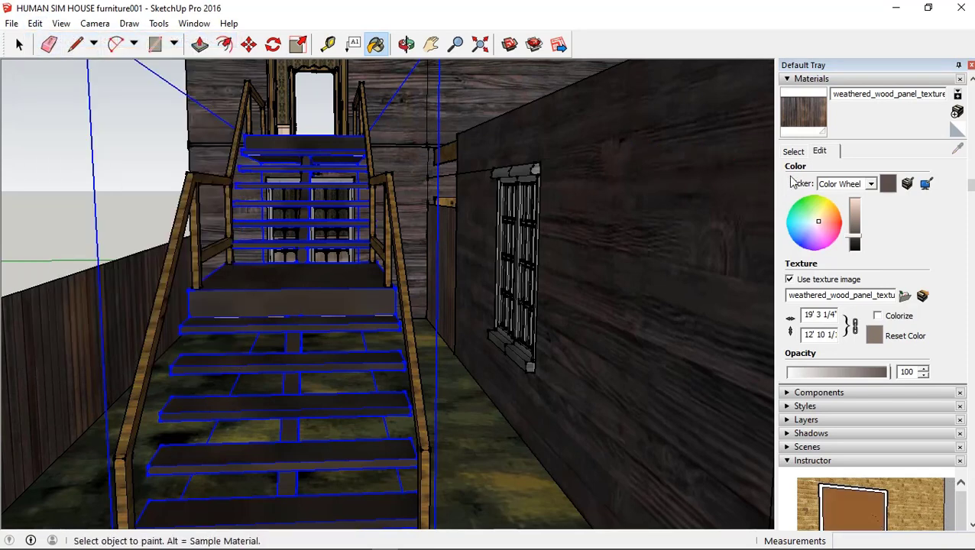
Pick wall1#23 from In Model materials and raise its brightness to lighten the stair treads
click(795, 152)
click(920, 173)
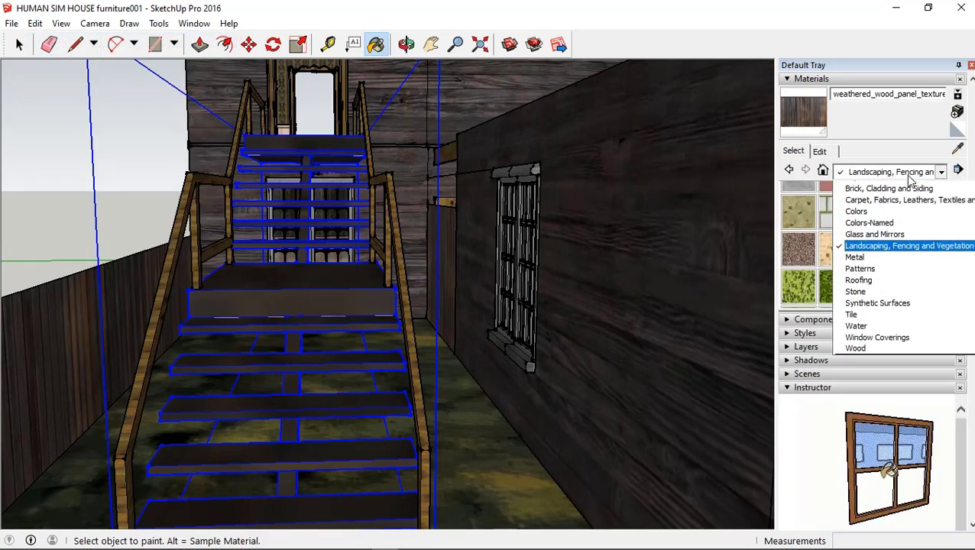
scroll(895, 252, up, 3)
scroll(894, 253, up, 3)
click(886, 245)
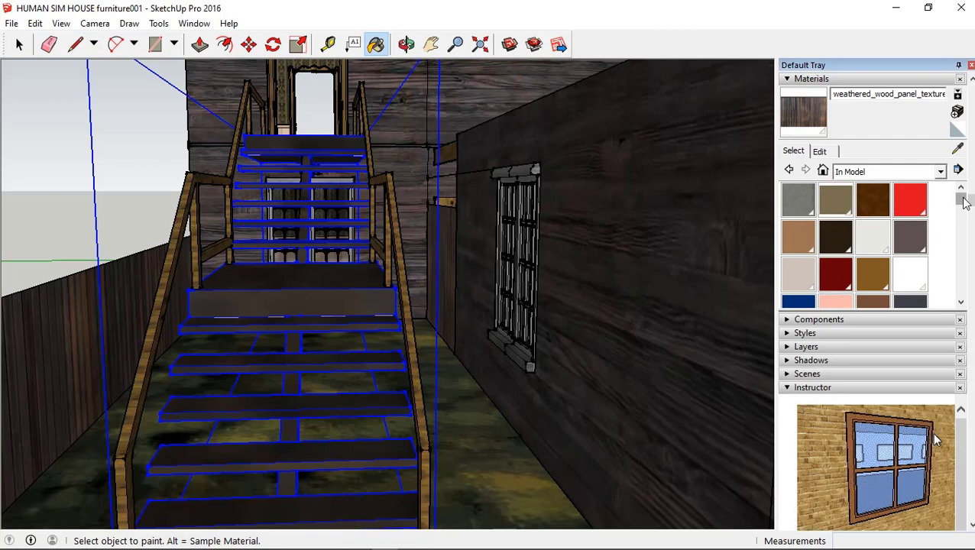
drag(961, 200, 964, 269)
scroll(965, 267, up, 1)
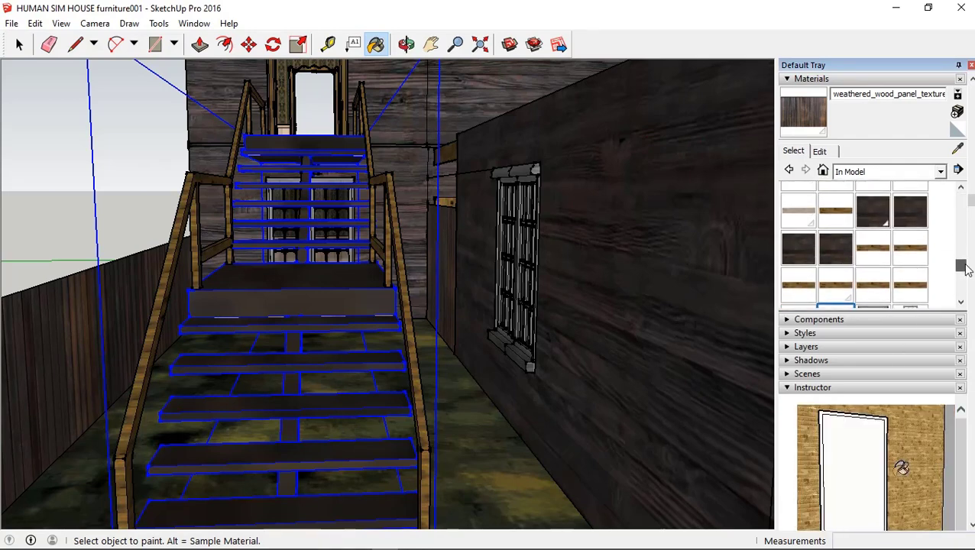
click(877, 229)
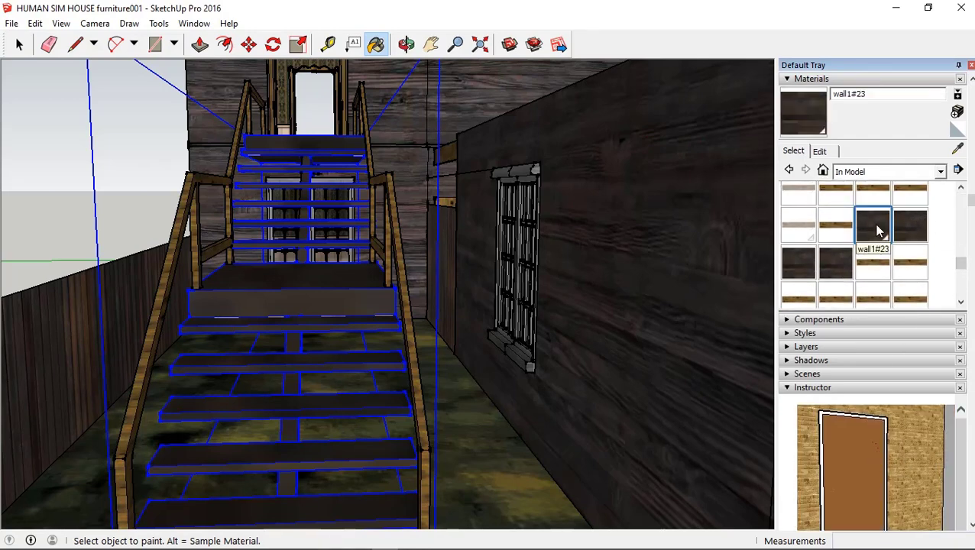
click(822, 151)
drag(854, 246, 854, 243)
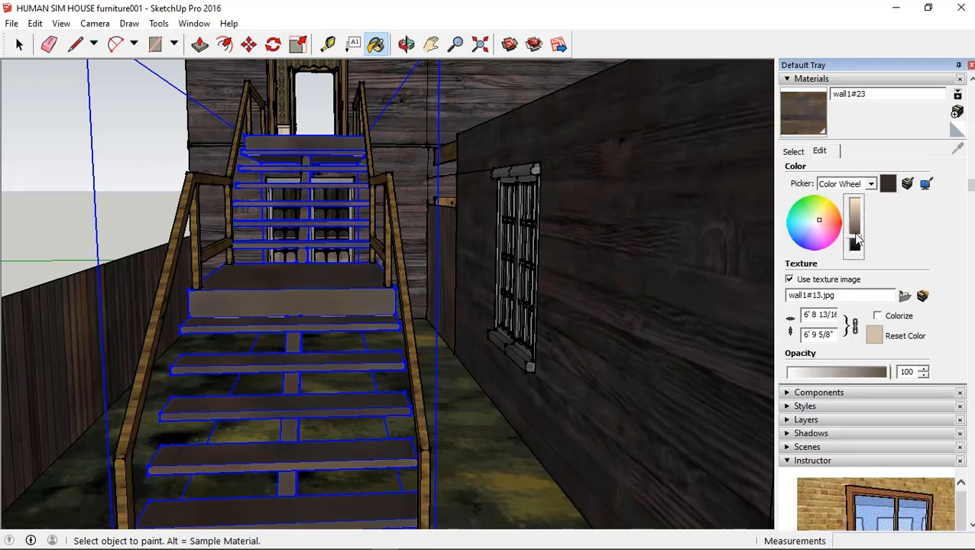
middle_drag(375, 170, 398, 201)
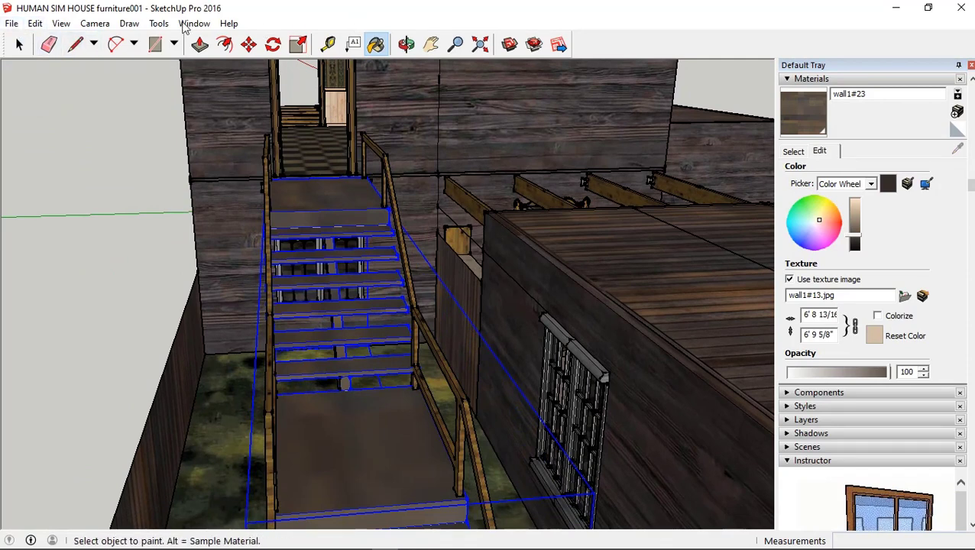
Export the model as a 3D FBX file, overwriting OFFICE-001.fbx in the HOUSE folder
click(11, 24)
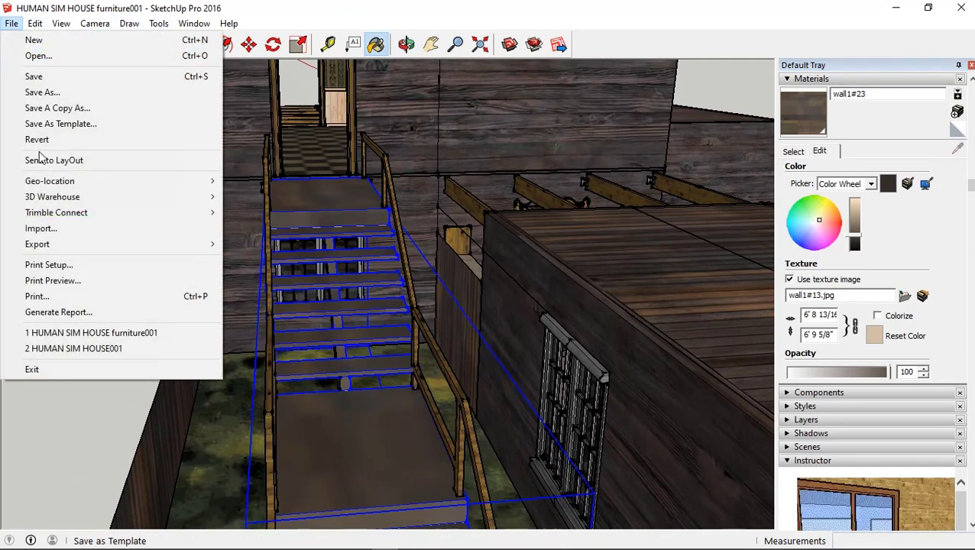
mouse_move(45, 246)
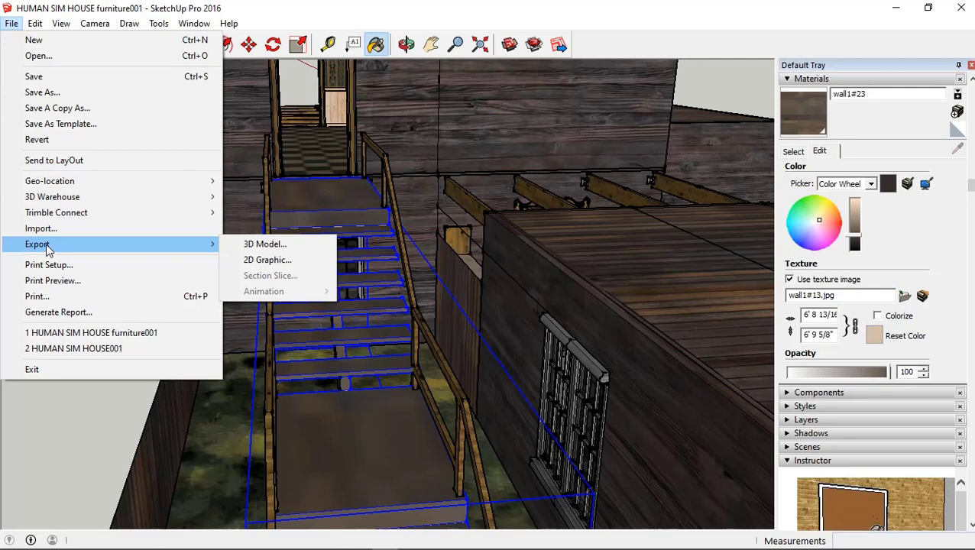
click(260, 244)
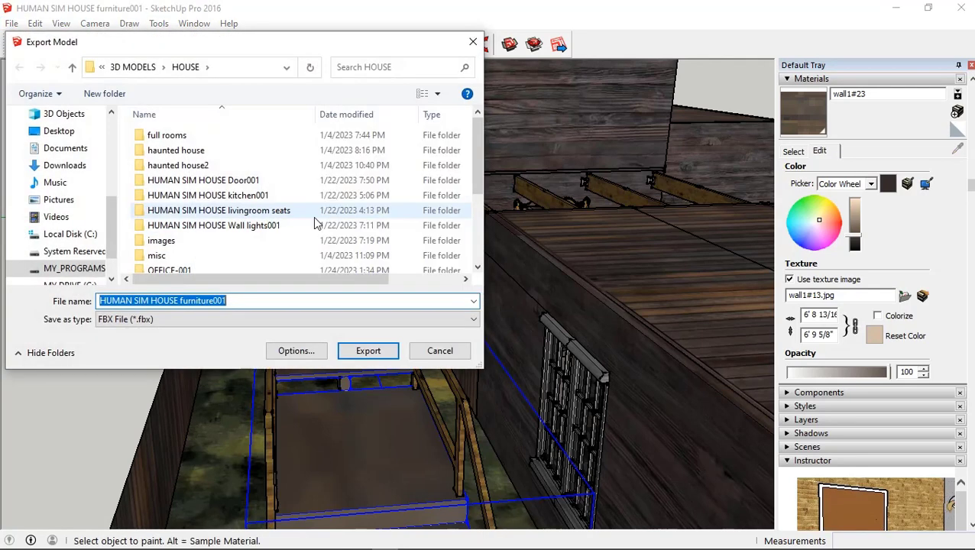
scroll(174, 247, down, 1)
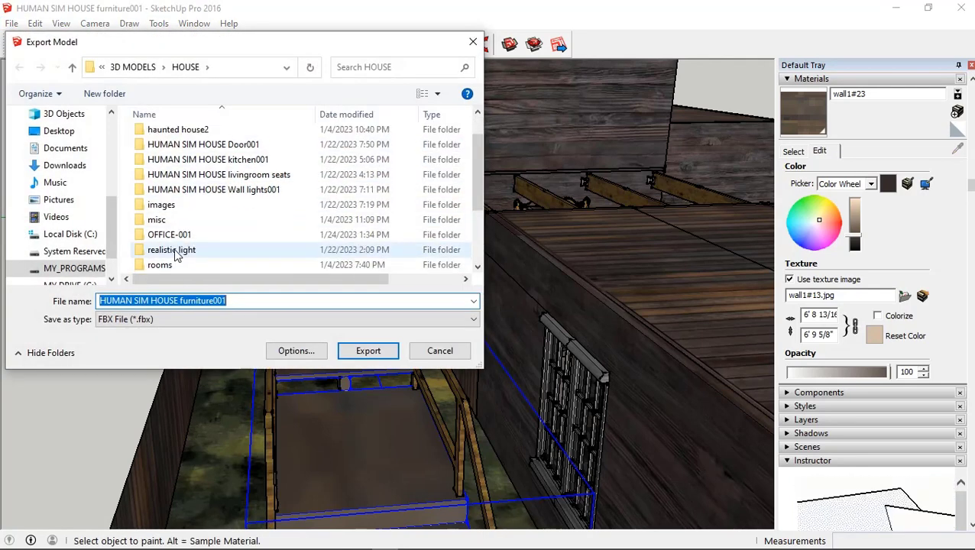
scroll(174, 247, down, 2)
click(174, 250)
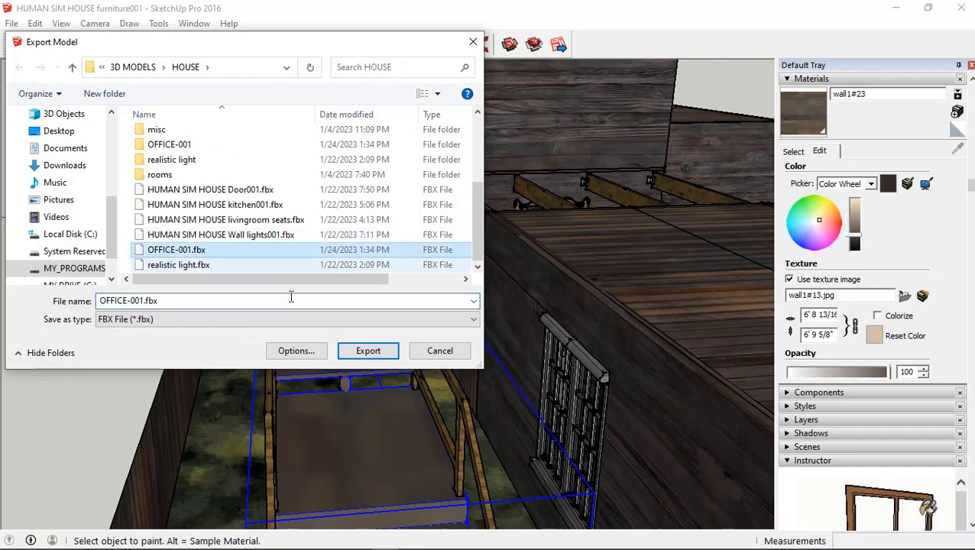
click(367, 352)
click(535, 286)
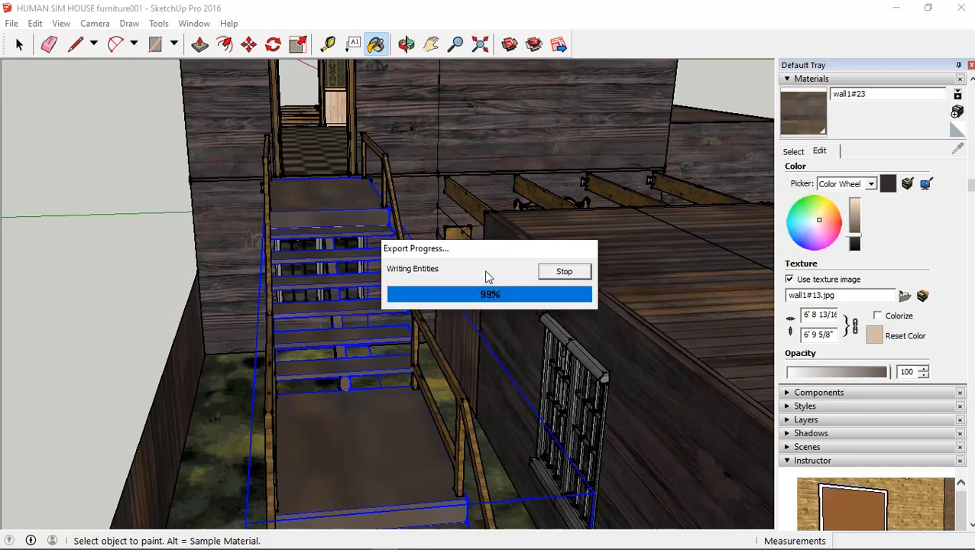
click(557, 384)
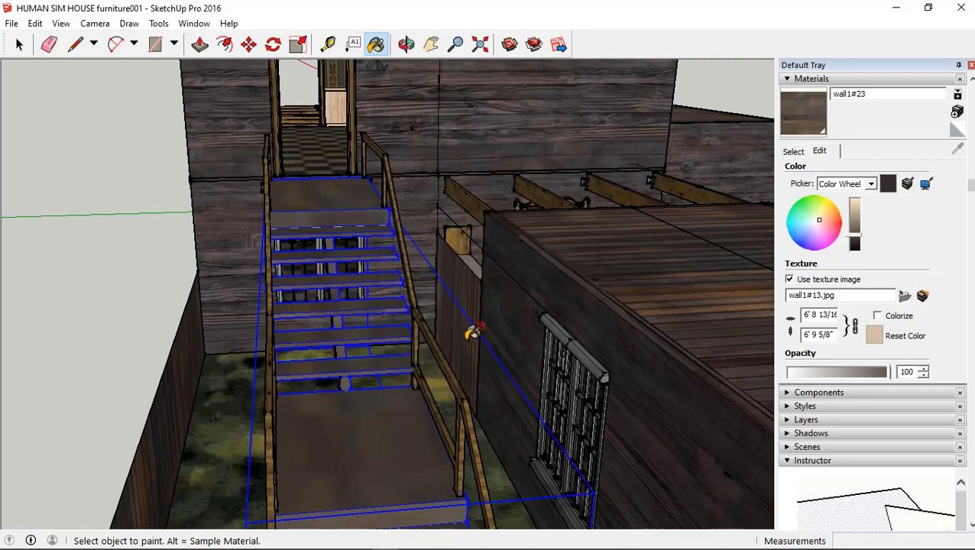
Select the staircase's steps and railings and make them into one group
middle_drag(474, 333, 392, 250)
scroll(428, 244, down, 3)
scroll(519, 257, down, 3)
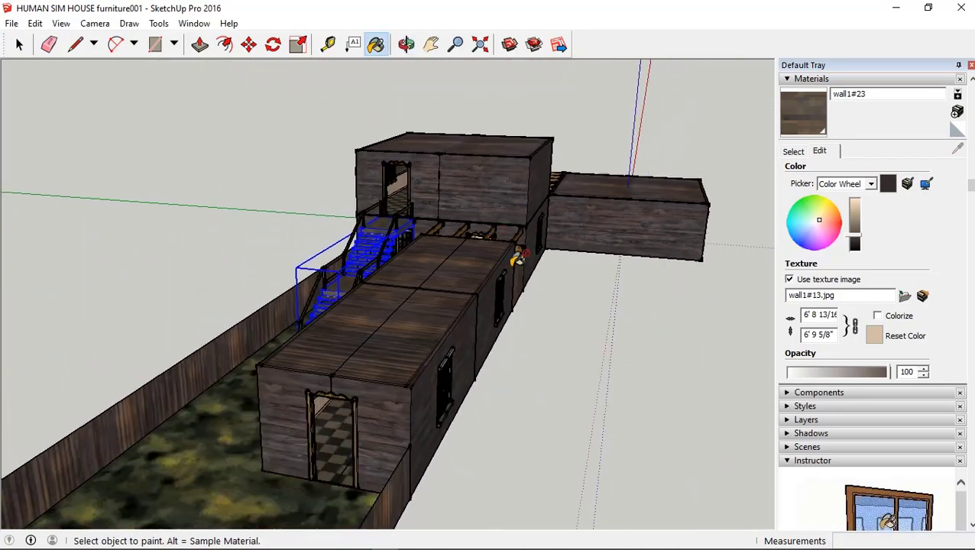
scroll(519, 257, down, 2)
mouse_move(519, 257)
middle_down()
mouse_move(639, 261)
mouse_move(420, 221)
mouse_move(451, 189)
middle_up()
scroll(659, 252, up, 3)
scroll(420, 221, up, 2)
scroll(419, 221, up, 3)
click(22, 45)
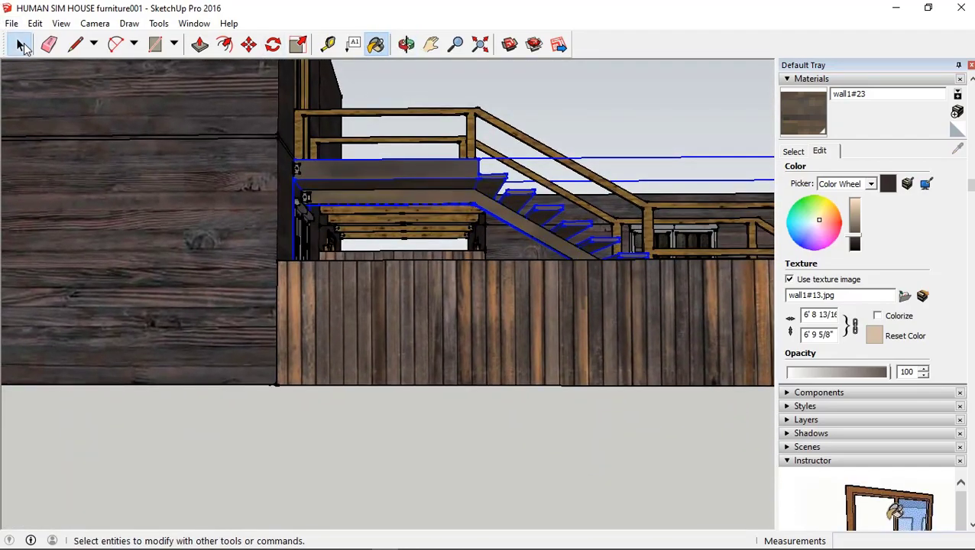
drag(443, 171, 402, 97)
right_click(412, 115)
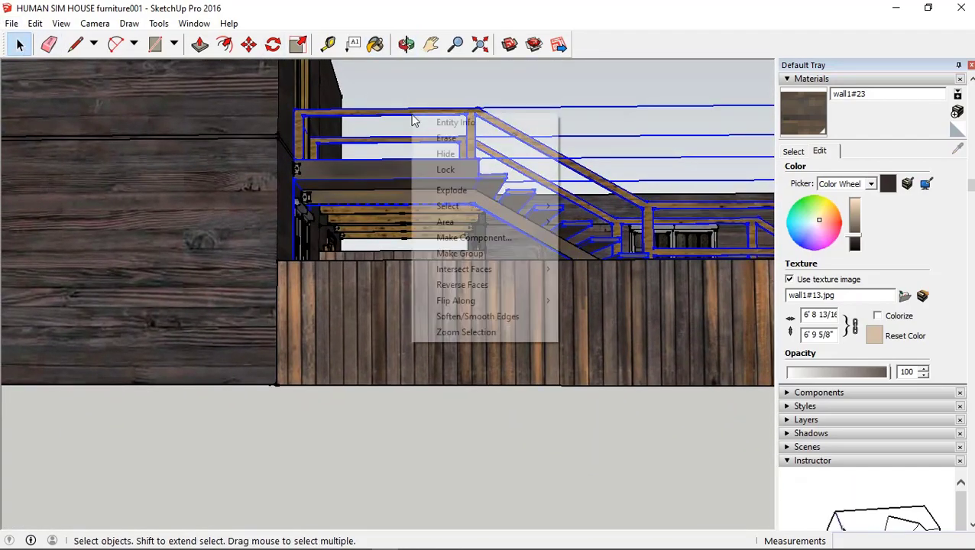
click(455, 256)
Save the grouped model and return to the CopperCube scene
middle_drag(436, 246, 110, 157)
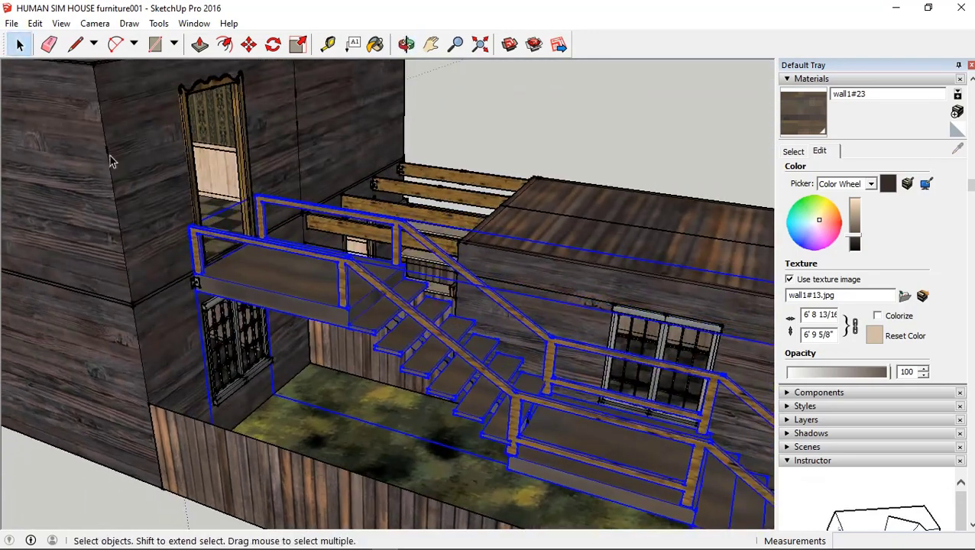
click(35, 23)
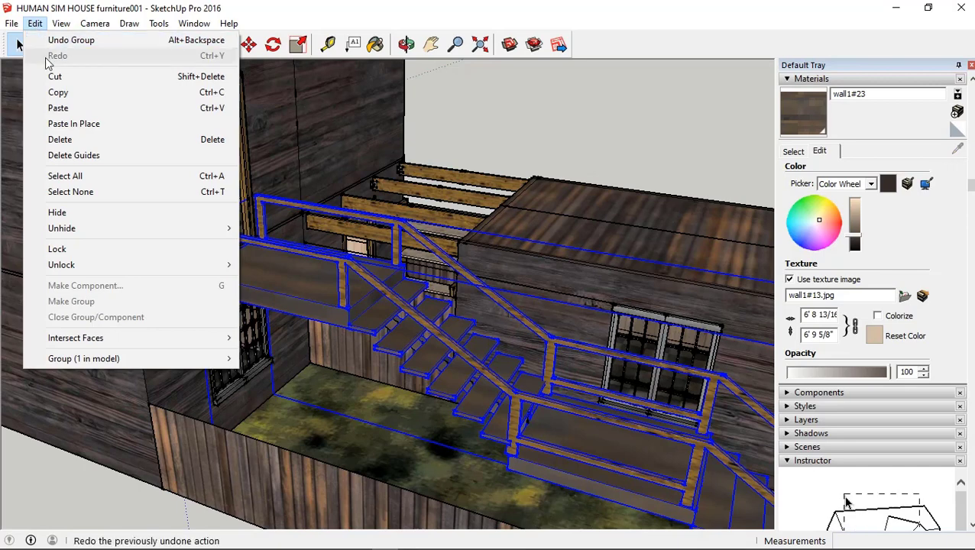
mouse_move(12, 23)
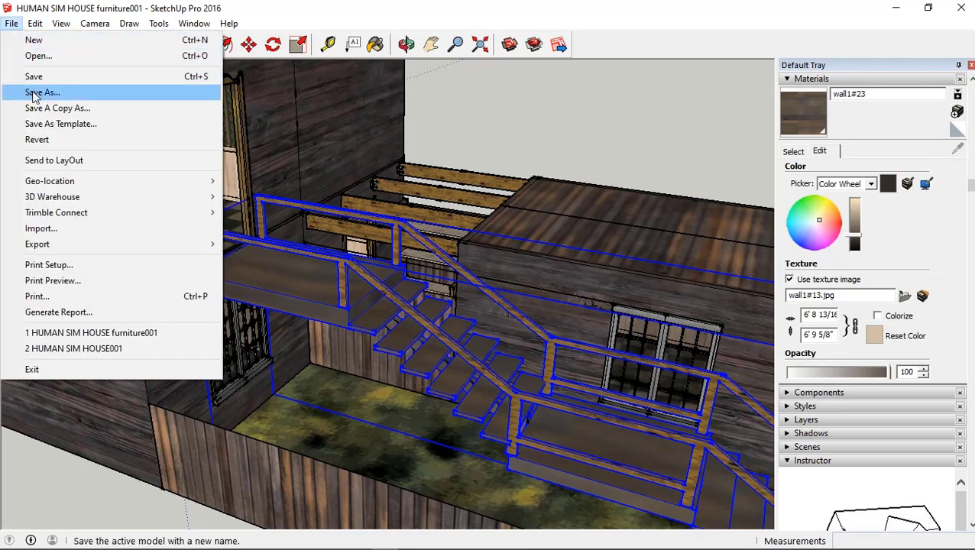
click(34, 76)
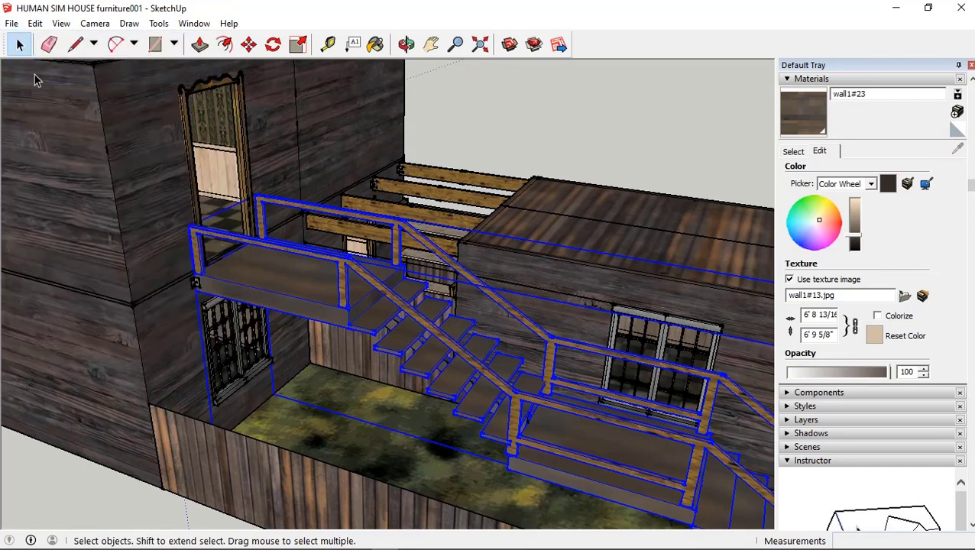
mouse_move(169, 546)
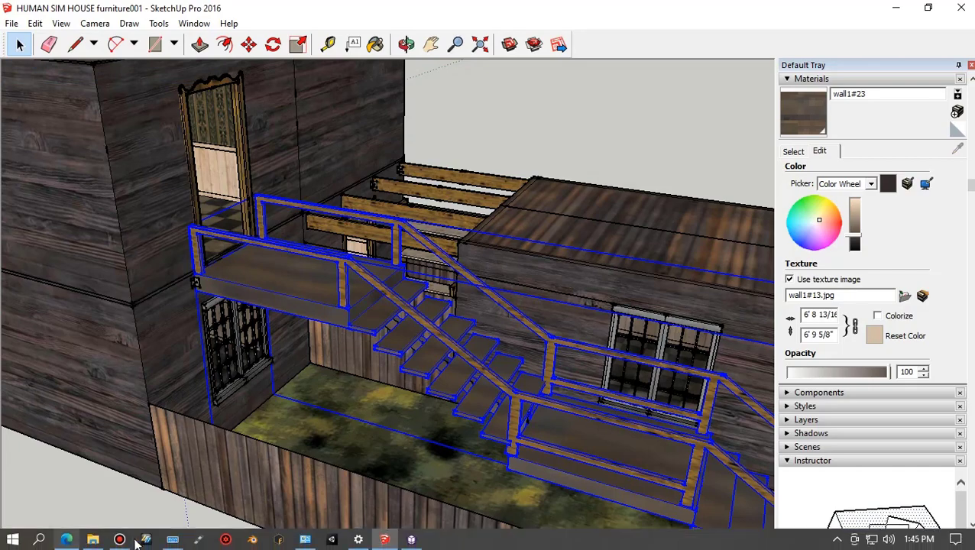
click(413, 541)
Reload the OFFICE-001 mesh from disk via SceneGraph Explorer's Modify Selection menu
mouse_move(400, 331)
mouse_down()
mouse_move(401, 363)
mouse_move(471, 334)
mouse_up()
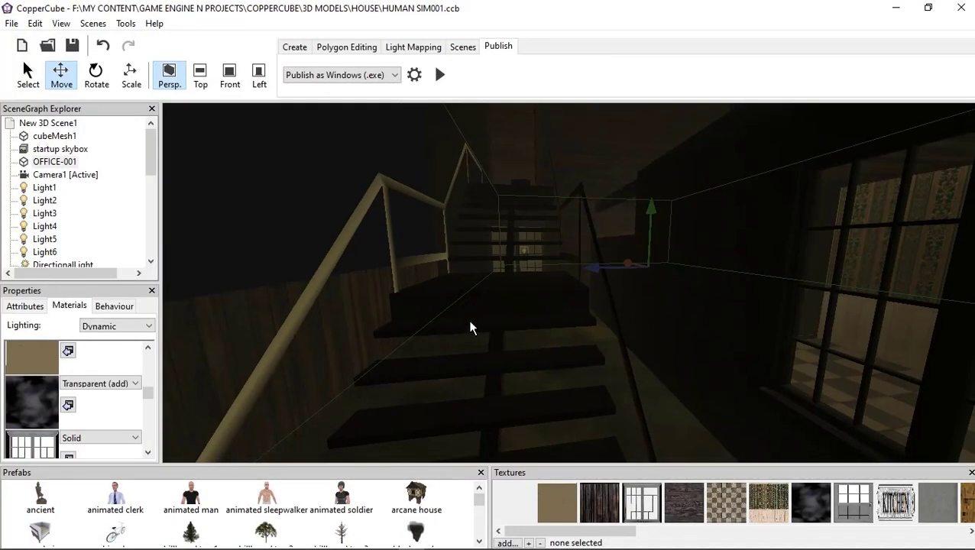
right_click(53, 162)
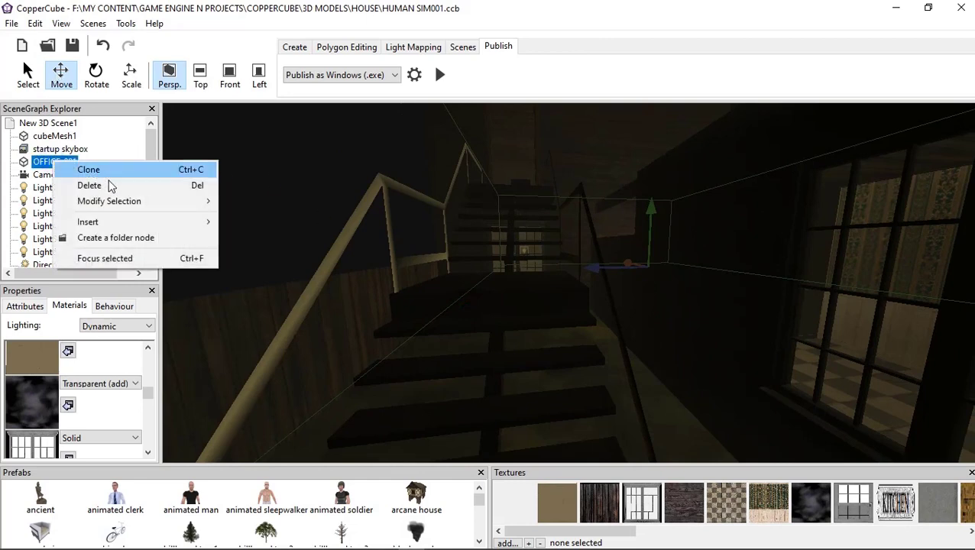
mouse_move(115, 201)
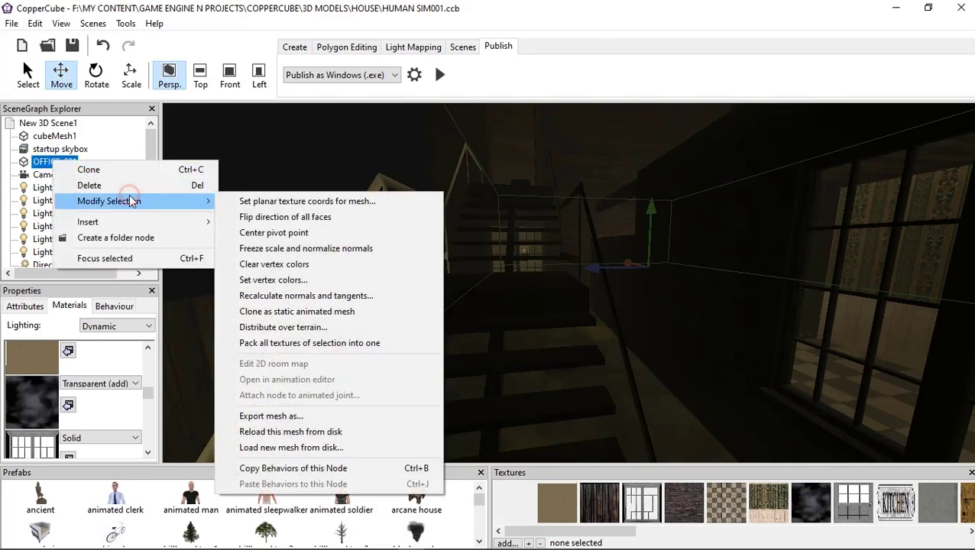
click(263, 432)
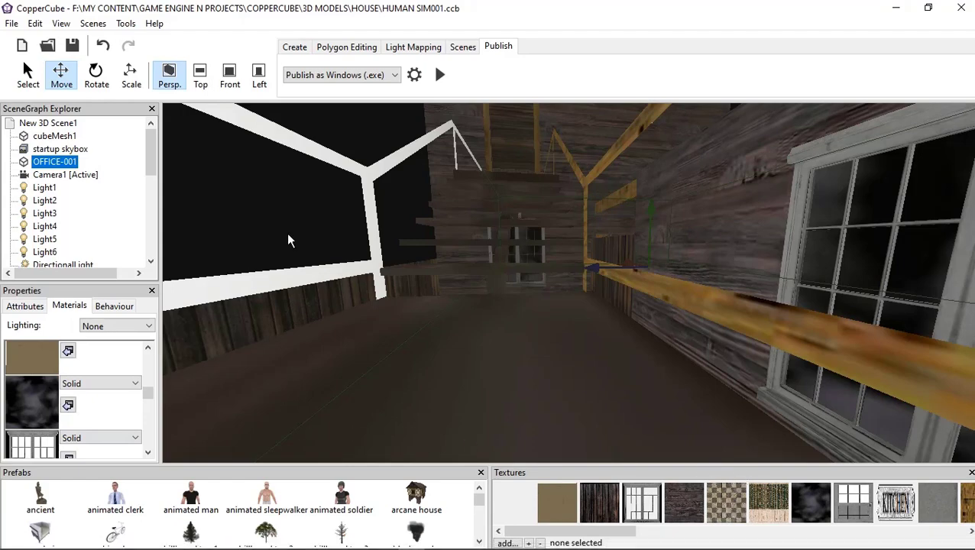
mouse_move(392, 167)
mouse_down()
mouse_move(421, 189)
mouse_move(374, 171)
mouse_move(395, 220)
mouse_up()
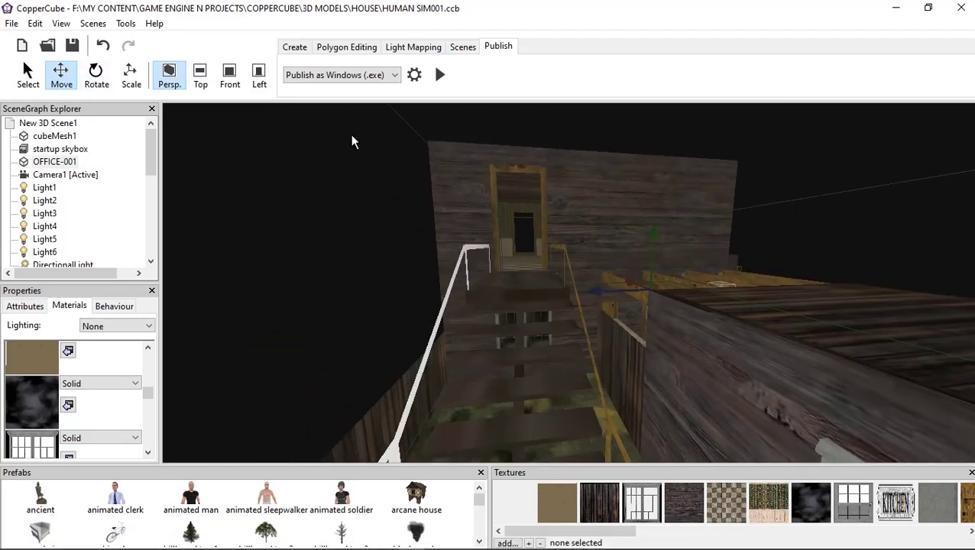
mouse_move(527, 200)
mouse_down()
mouse_move(581, 184)
mouse_move(603, 237)
mouse_up()
mouse_move(664, 296)
mouse_down()
mouse_move(569, 245)
mouse_move(594, 395)
mouse_move(563, 371)
mouse_move(611, 398)
mouse_move(620, 357)
mouse_move(637, 391)
mouse_move(577, 320)
mouse_move(549, 302)
mouse_move(536, 316)
mouse_up()
mouse_move(533, 547)
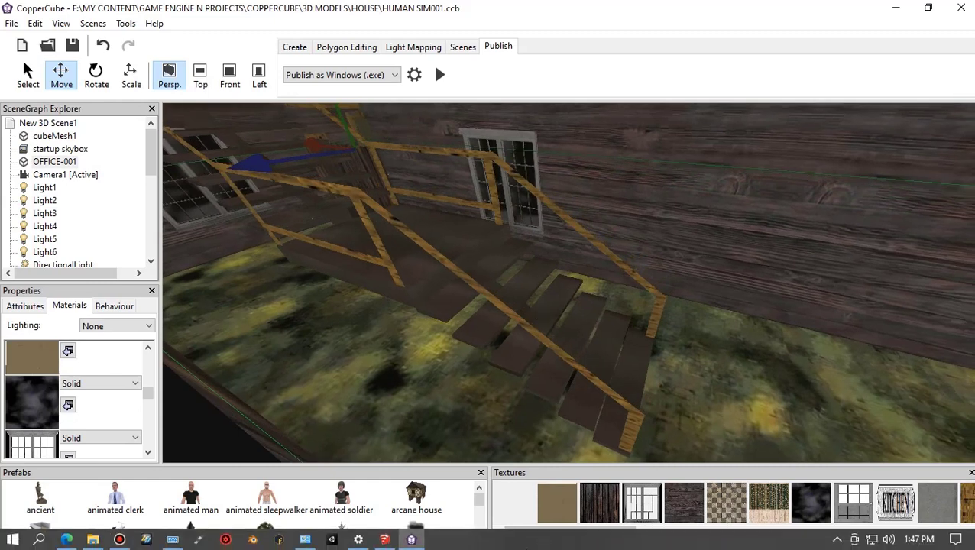
Back in SketchUp, undo the stair grouping, texture change and scaling
click(384, 540)
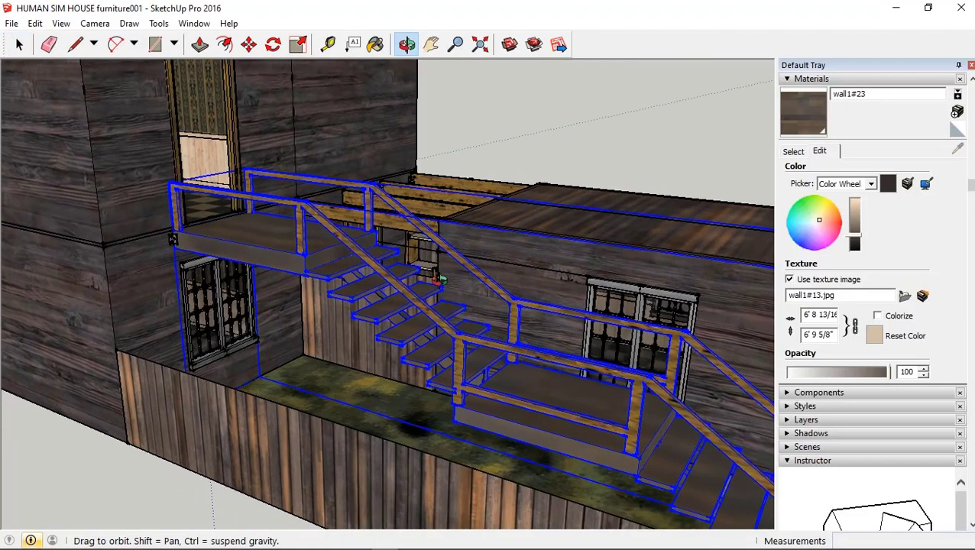
middle_drag(438, 280, 425, 277)
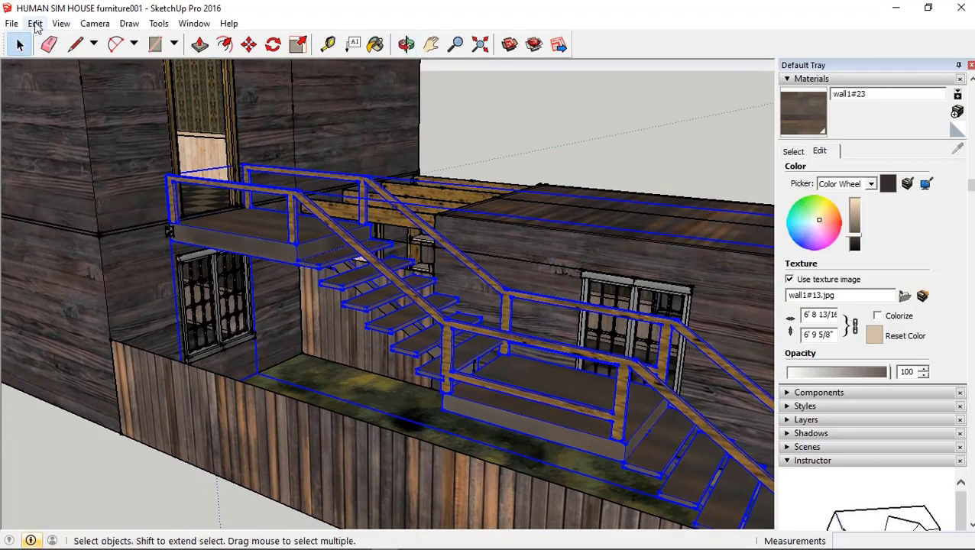
click(36, 27)
click(34, 39)
click(36, 26)
click(34, 39)
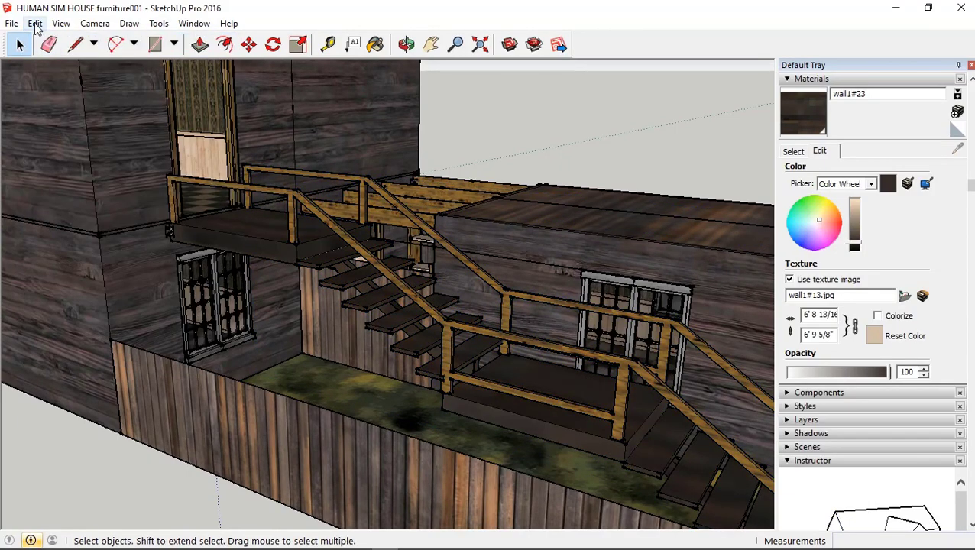
click(36, 27)
click(35, 39)
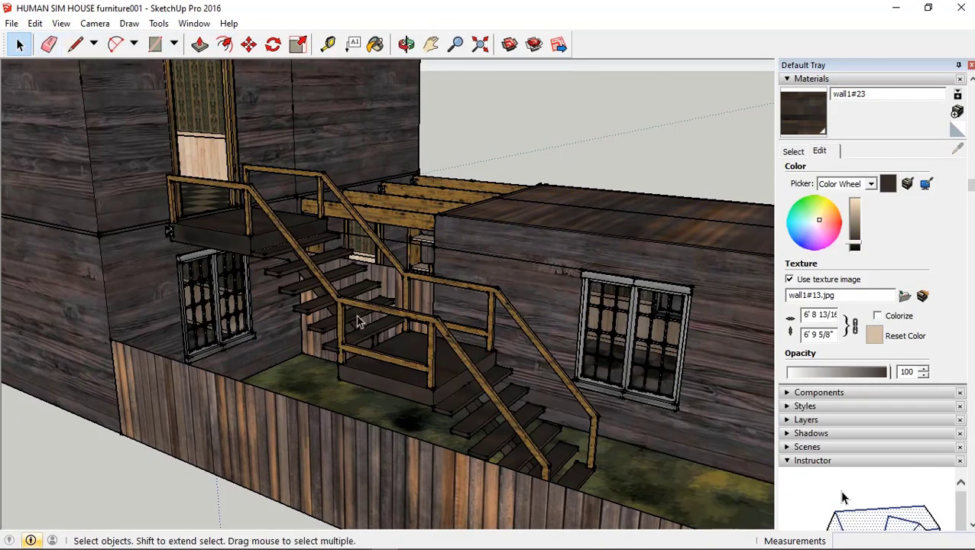
Erase the railing group, leaving the bare treads and landings with nothing selected
middle_drag(359, 321, 392, 313)
right_click(393, 314)
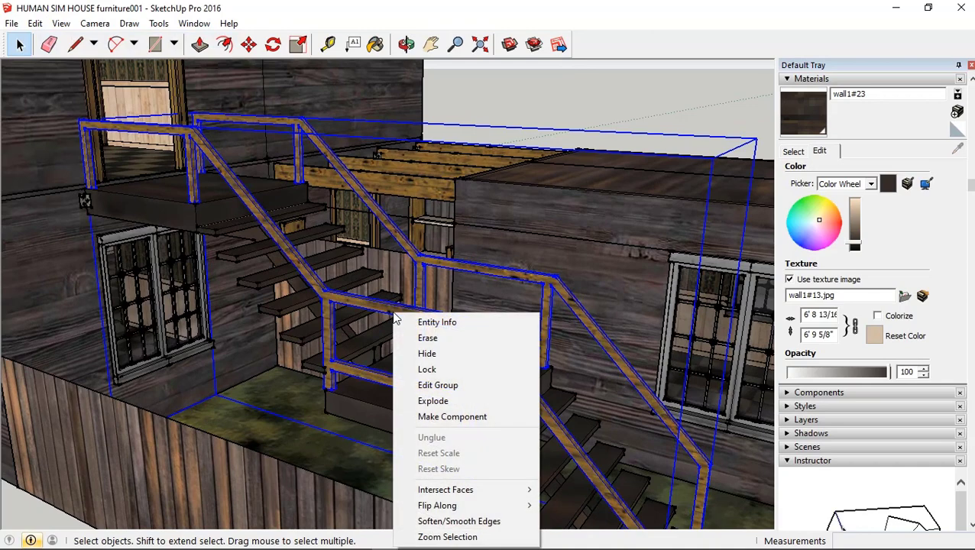
click(427, 338)
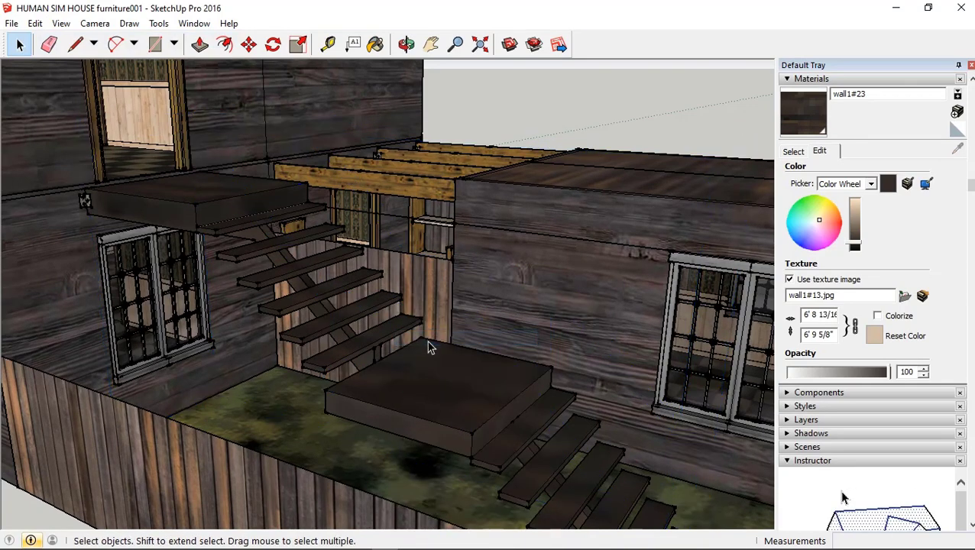
mouse_move(426, 341)
middle_down()
mouse_move(259, 284)
mouse_move(204, 297)
middle_up()
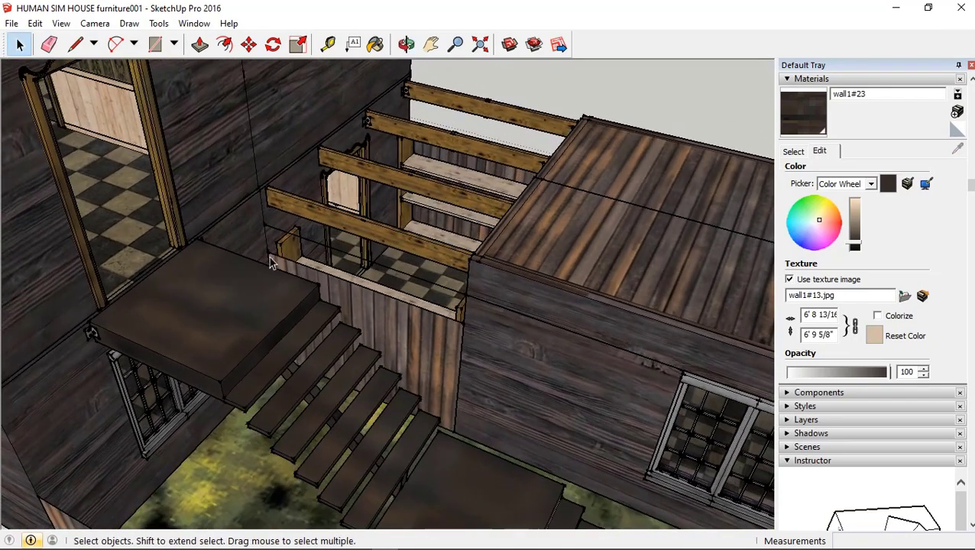
right_click(290, 233)
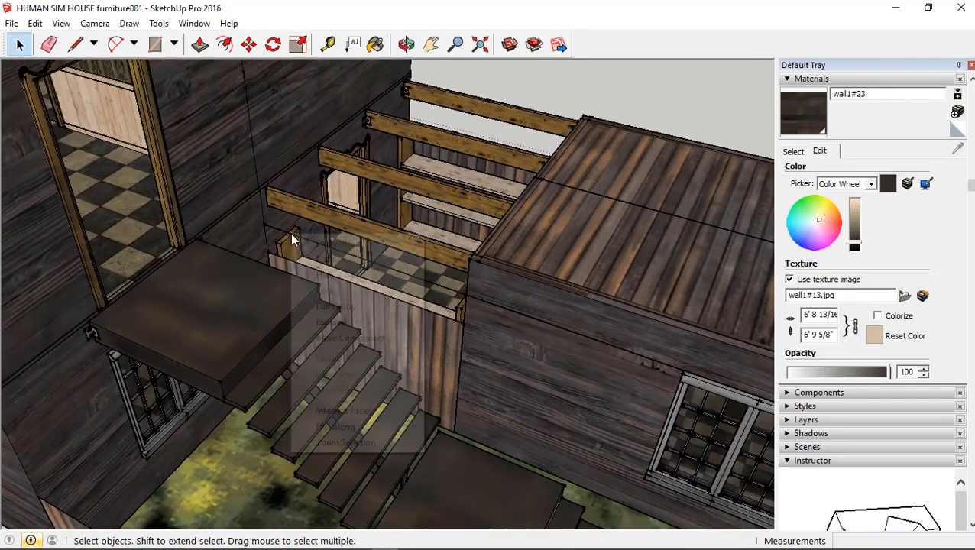
click(597, 90)
middle_drag(597, 188, 267, 314)
right_click(267, 315)
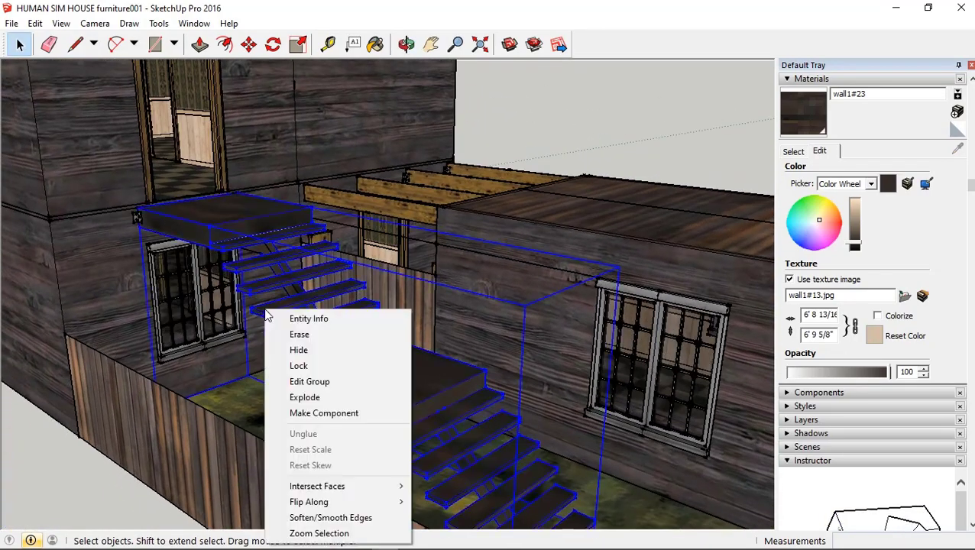
click(561, 122)
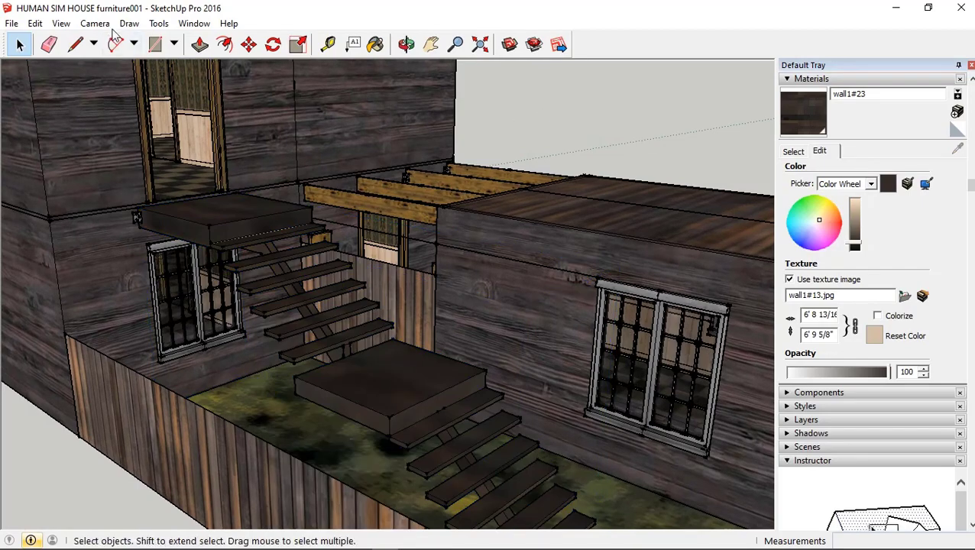
Draw a thin rectangle on the upper landing edge and raise it into a tall panel
click(154, 44)
scroll(157, 211, up, 5)
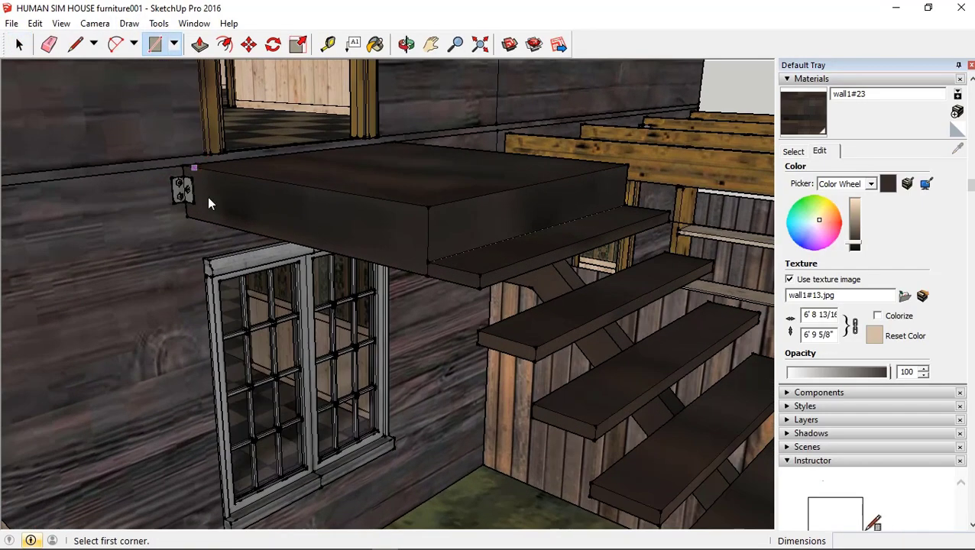
middle_drag(210, 203, 272, 380)
scroll(277, 348, up, 2)
scroll(276, 342, up, 2)
click(272, 345)
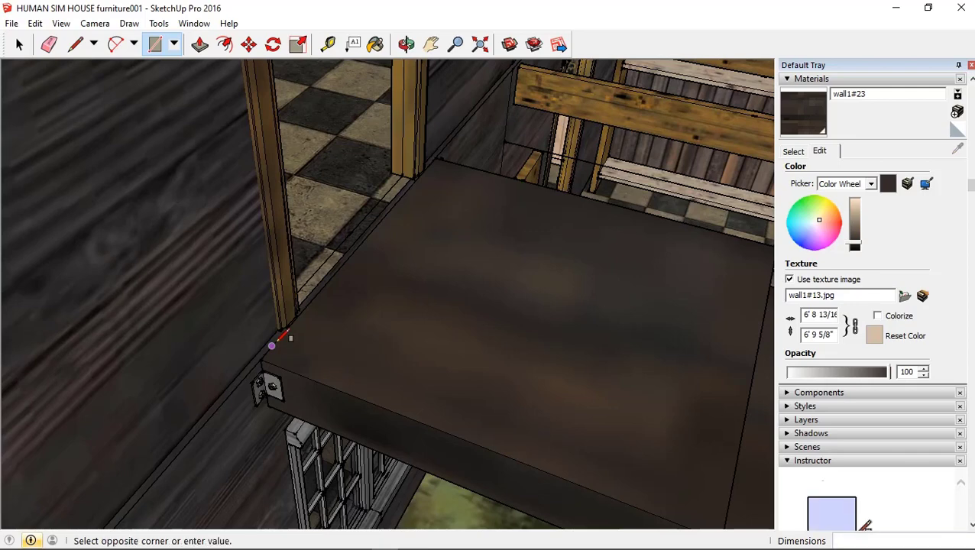
scroll(115, 191, down, 1)
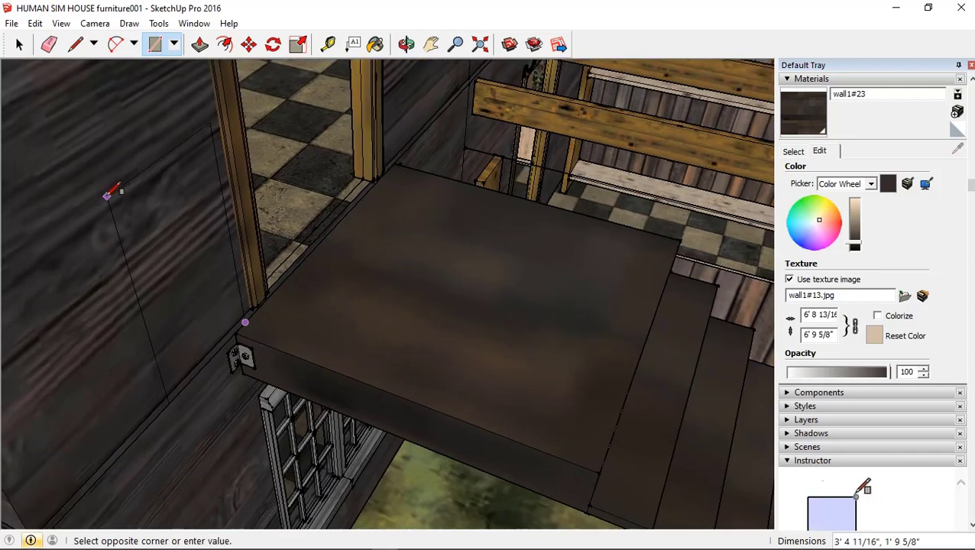
click(599, 474)
key(p)
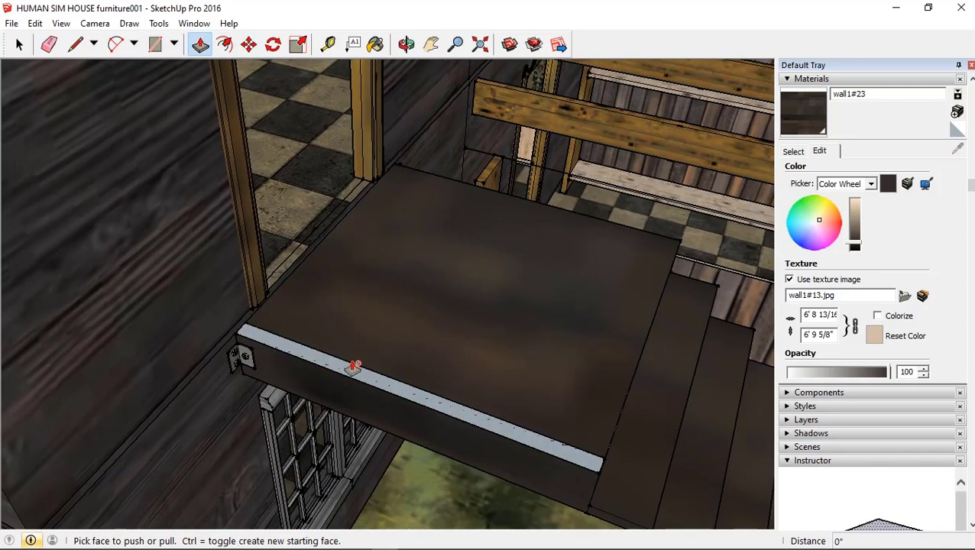
click(353, 368)
click(322, 137)
Push/Pull the panel about 9' 9 5/8" down so it reaches the floor
scroll(374, 161, down, 2)
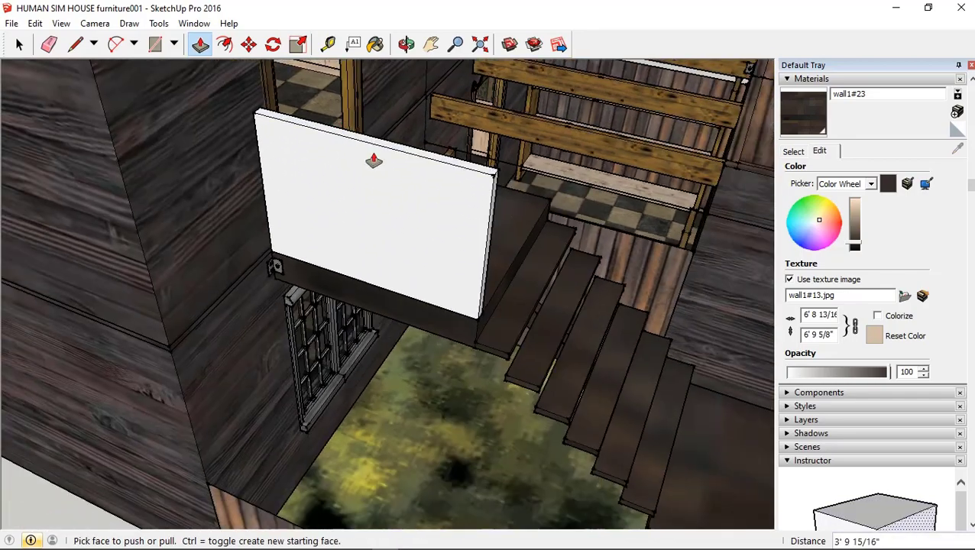
middle_drag(373, 161, 339, 154)
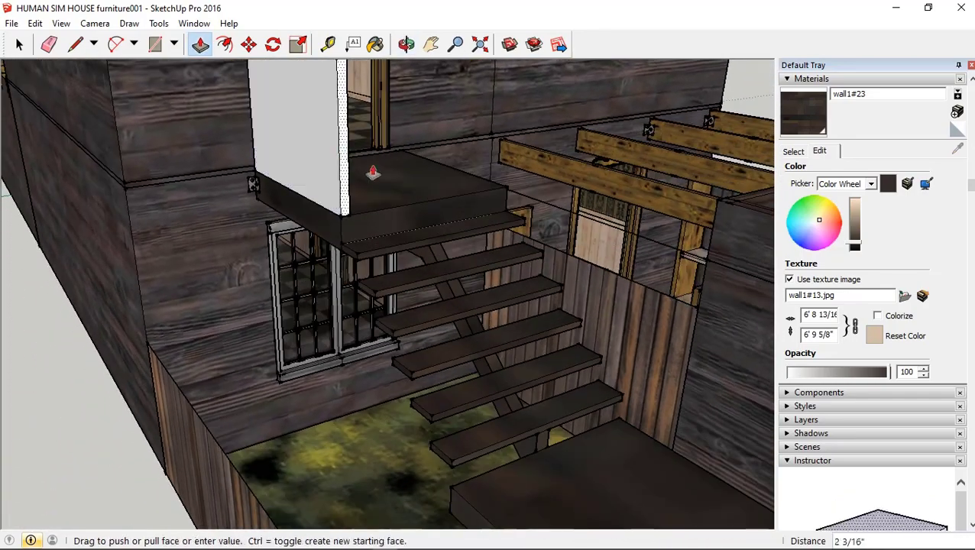
scroll(373, 173, down, 2)
scroll(377, 180, down, 2)
scroll(387, 196, down, 2)
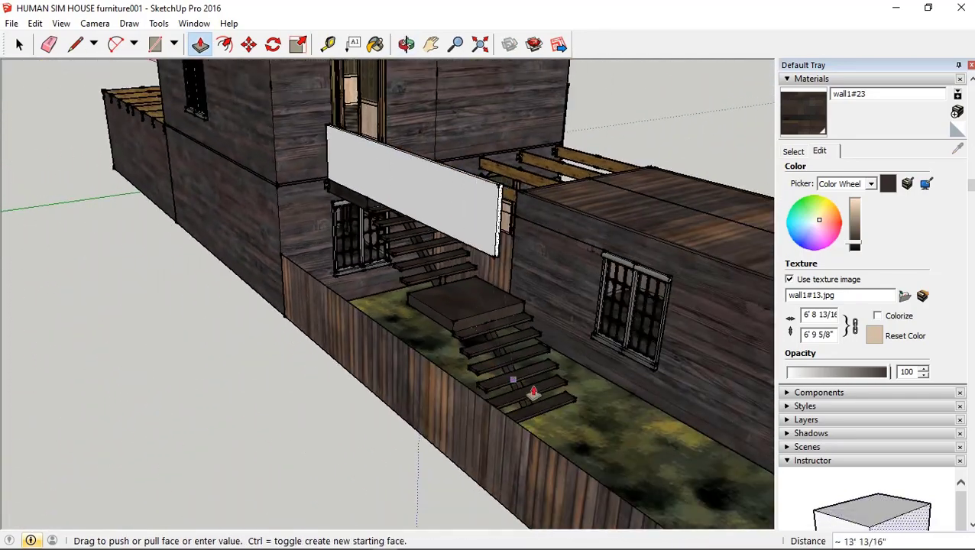
mouse_move(533, 393)
middle_down()
mouse_move(403, 460)
mouse_move(370, 182)
middle_up()
scroll(379, 244, up, 2)
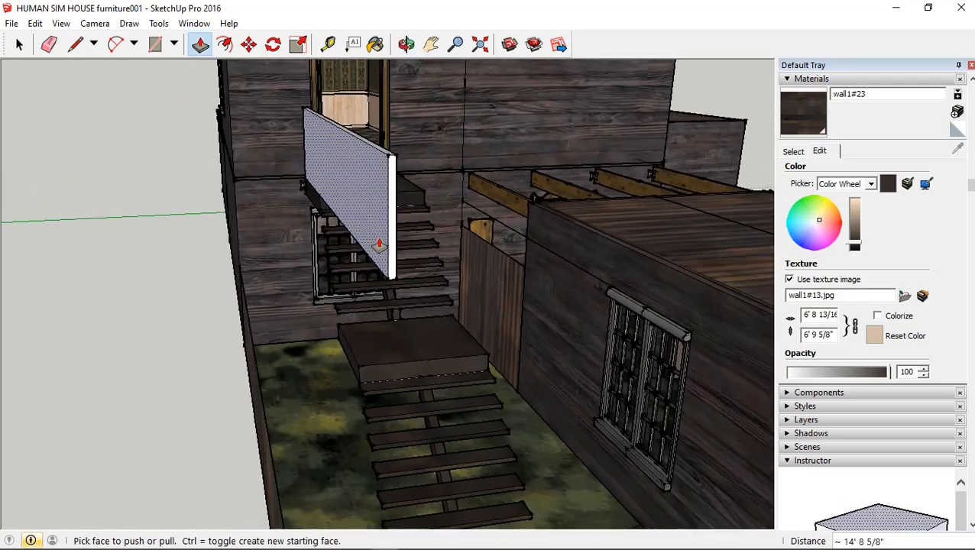
middle_drag(379, 245, 359, 211)
scroll(340, 168, up, 1)
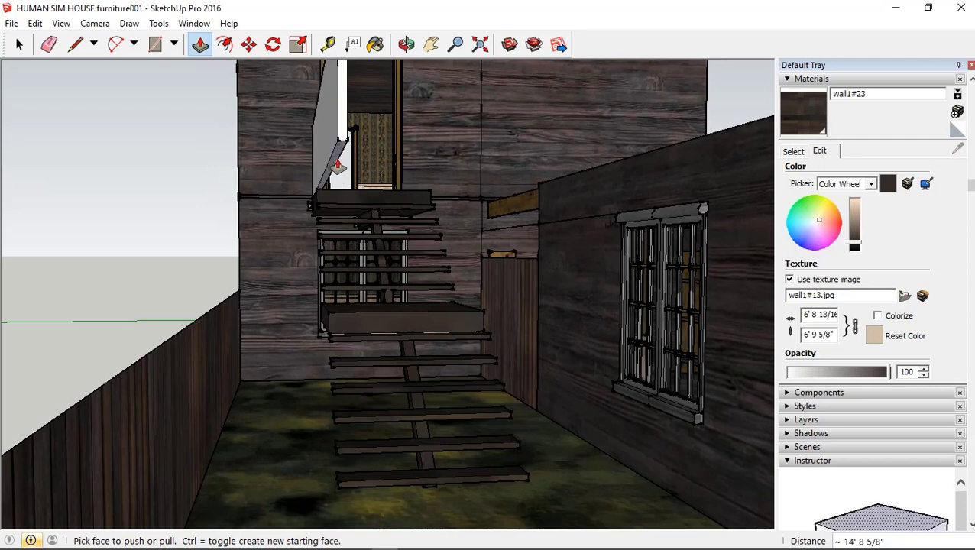
drag(337, 165, 513, 484)
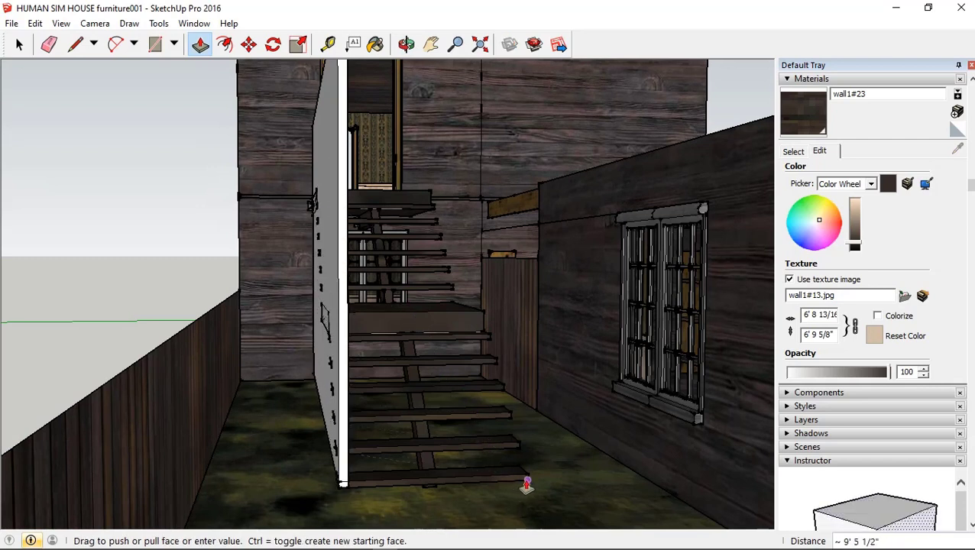
drag(526, 484, 528, 508)
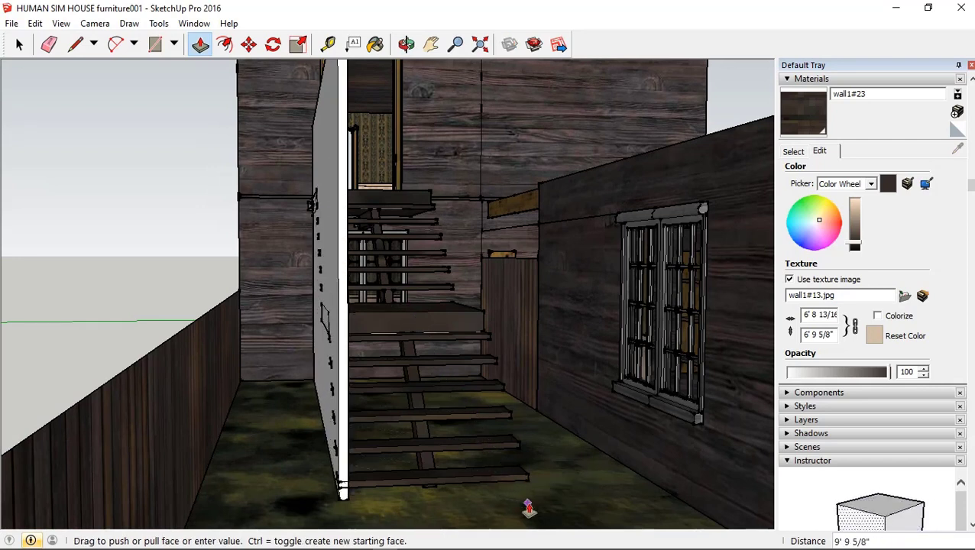
click(534, 509)
mouse_move(365, 354)
middle_down()
mouse_move(92, 168)
mouse_move(457, 254)
middle_up()
scroll(93, 168, down, 3)
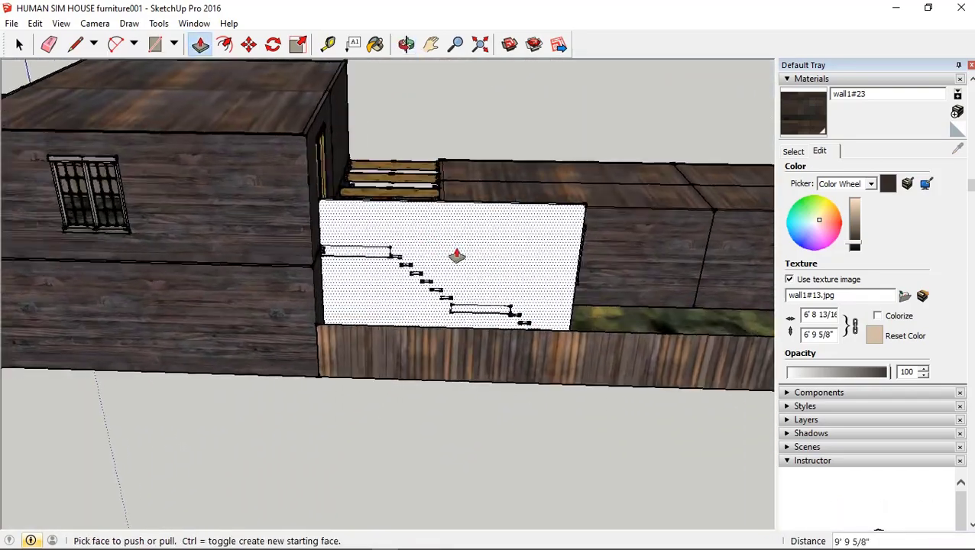
scroll(518, 255, up, 2)
scroll(518, 255, up, 2)
scroll(341, 244, up, 1)
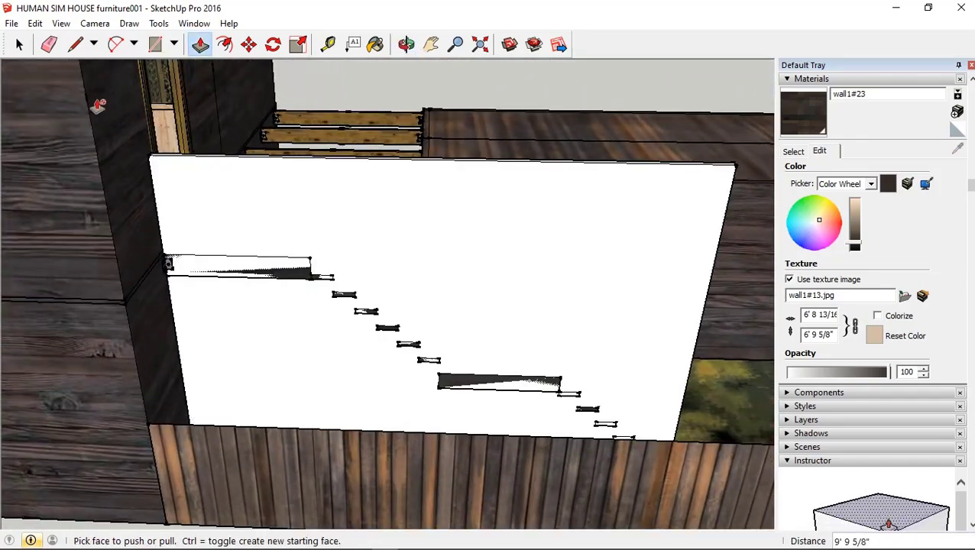
Draw a vertical line up the panel and a diagonal along the stair slope to the lower landing
click(76, 45)
click(310, 257)
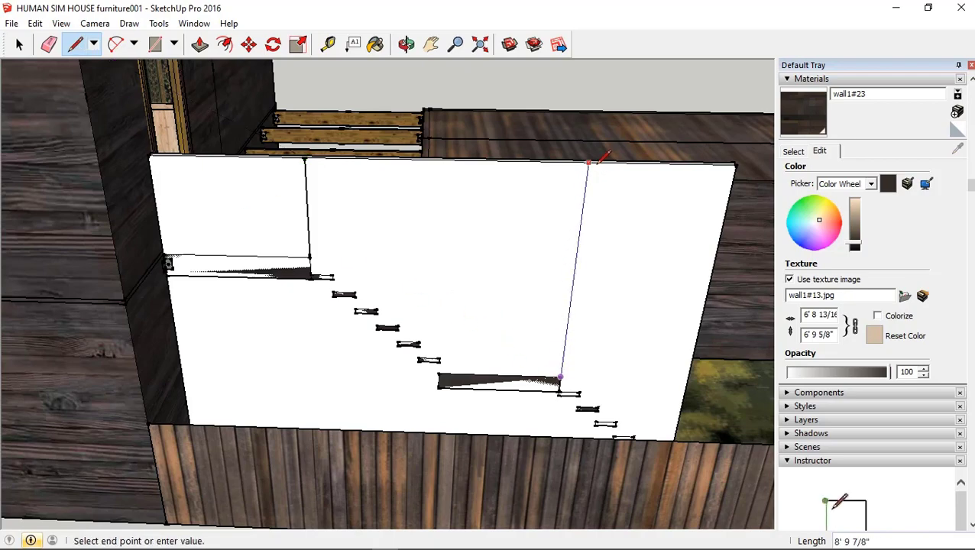
mouse_move(599, 309)
middle_down()
mouse_move(584, 356)
mouse_move(566, 336)
middle_up()
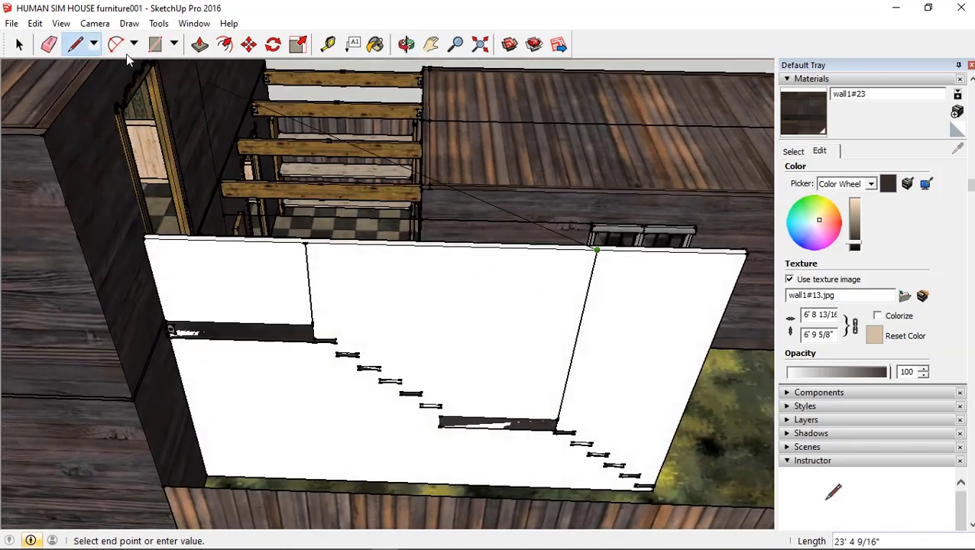
click(75, 44)
mouse_move(367, 314)
middle_down()
mouse_move(344, 257)
mouse_move(252, 250)
mouse_move(159, 135)
middle_up()
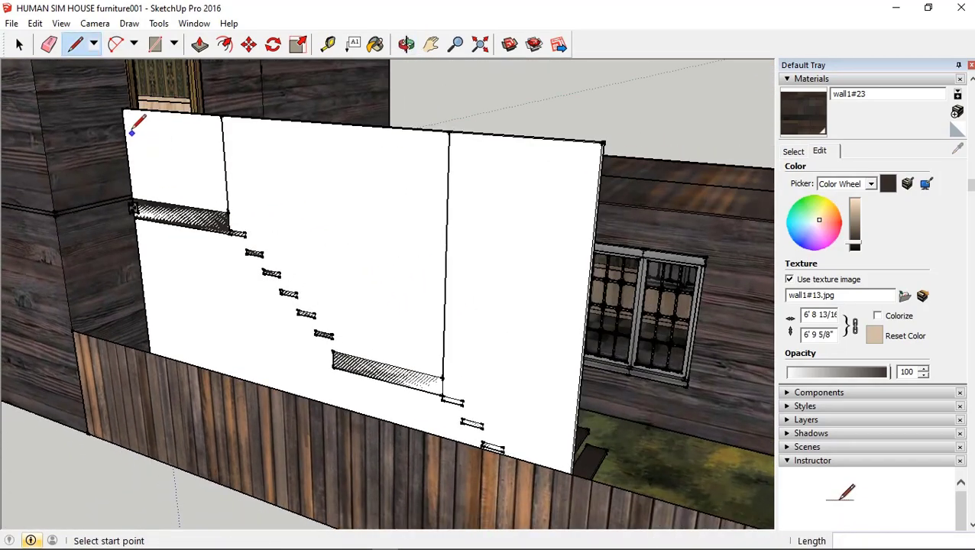
click(222, 135)
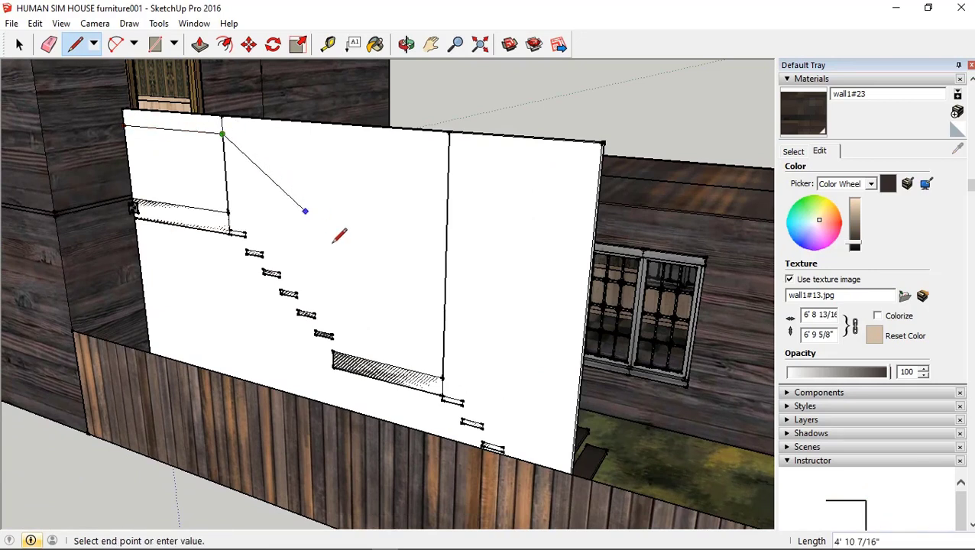
click(333, 349)
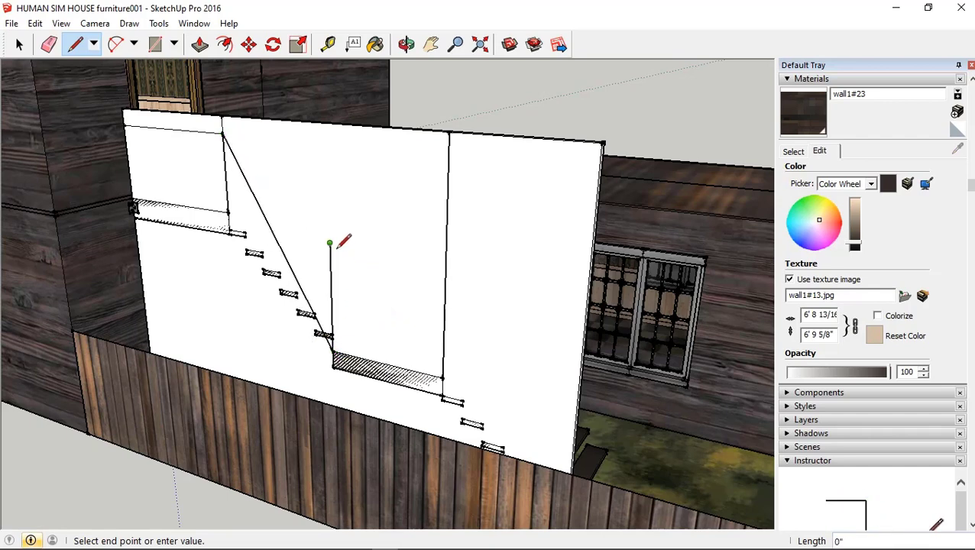
middle_drag(346, 264, 277, 175)
Erase the stray and unwanted diagonal edges on the panel
right_click(183, 174)
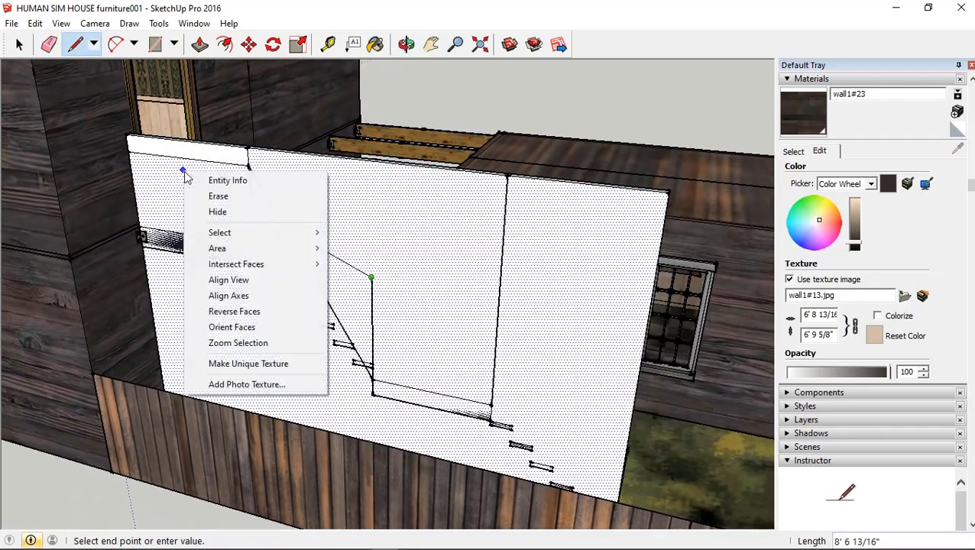
key(Escape)
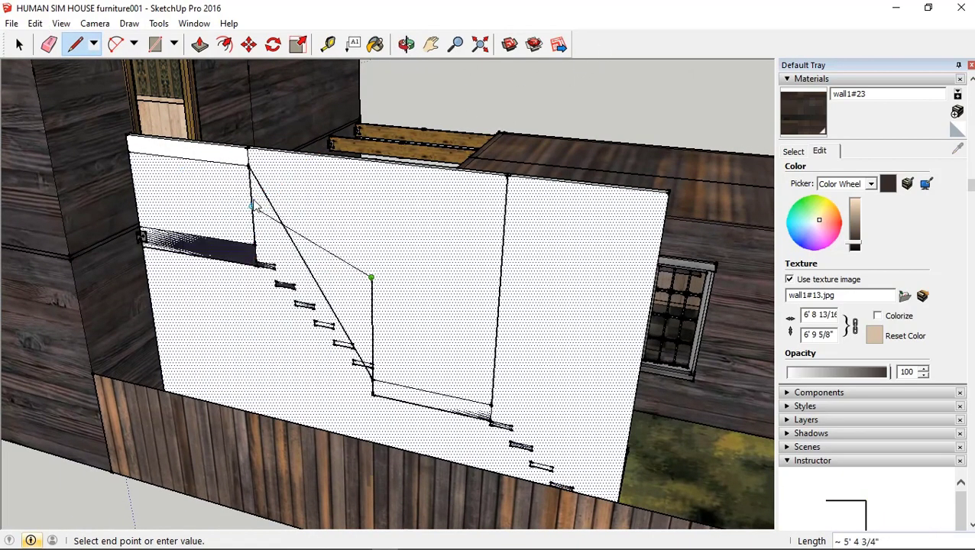
right_click(251, 193)
click(260, 217)
right_click(254, 177)
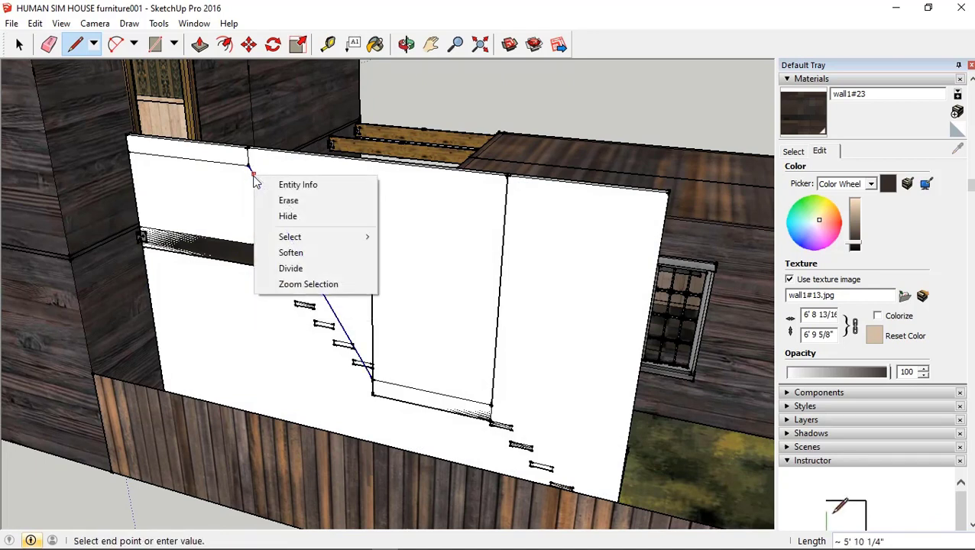
click(288, 201)
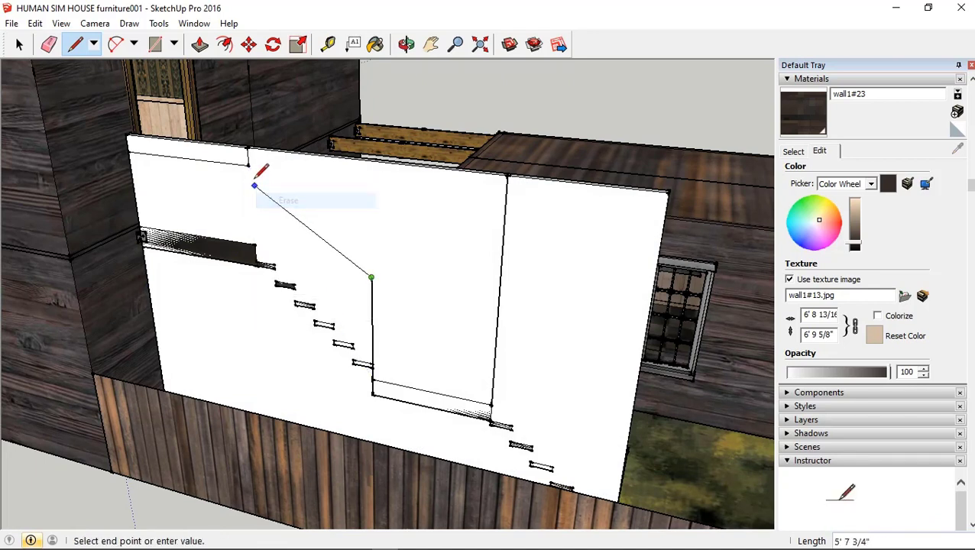
click(71, 47)
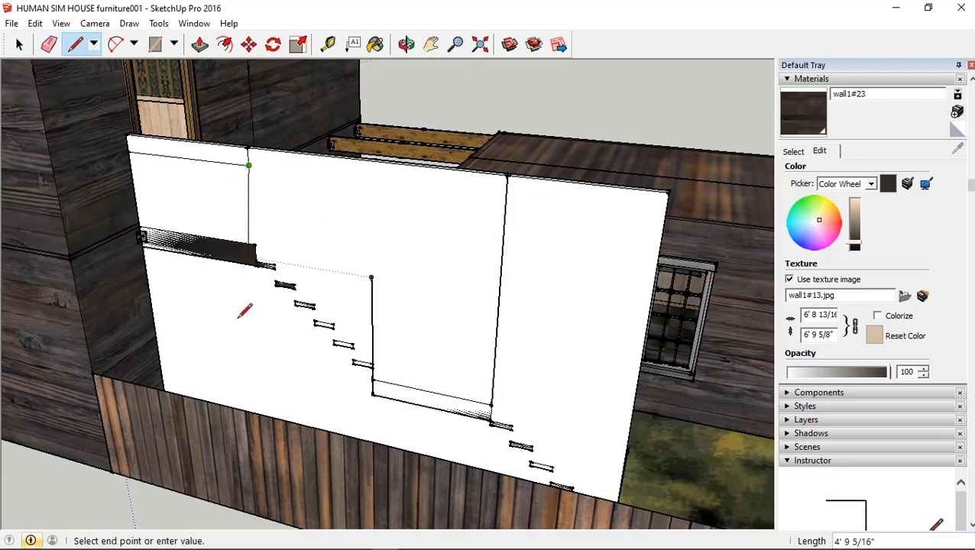
Draw a vertical line to the wall bottom and a horizontal line closing the upper-left panel
middle_drag(262, 392, 226, 491)
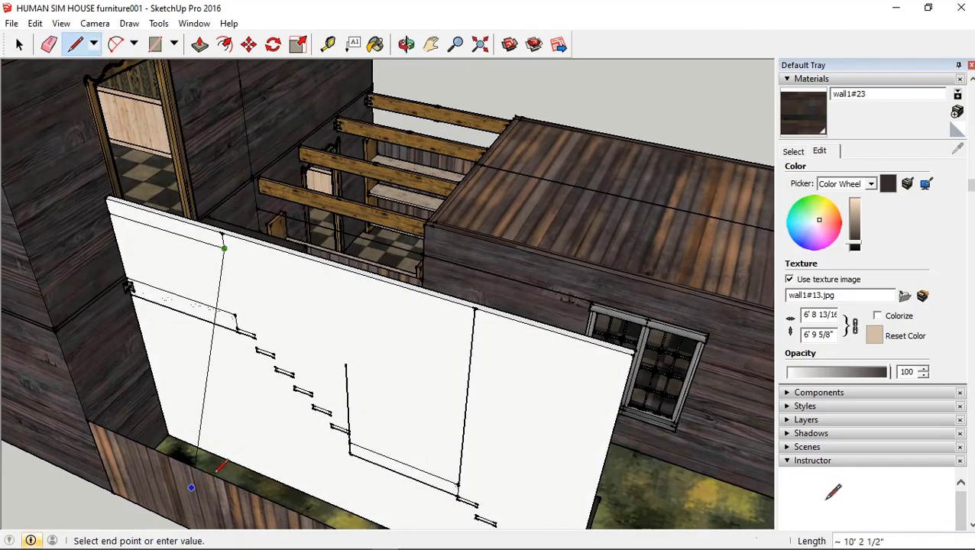
click(260, 474)
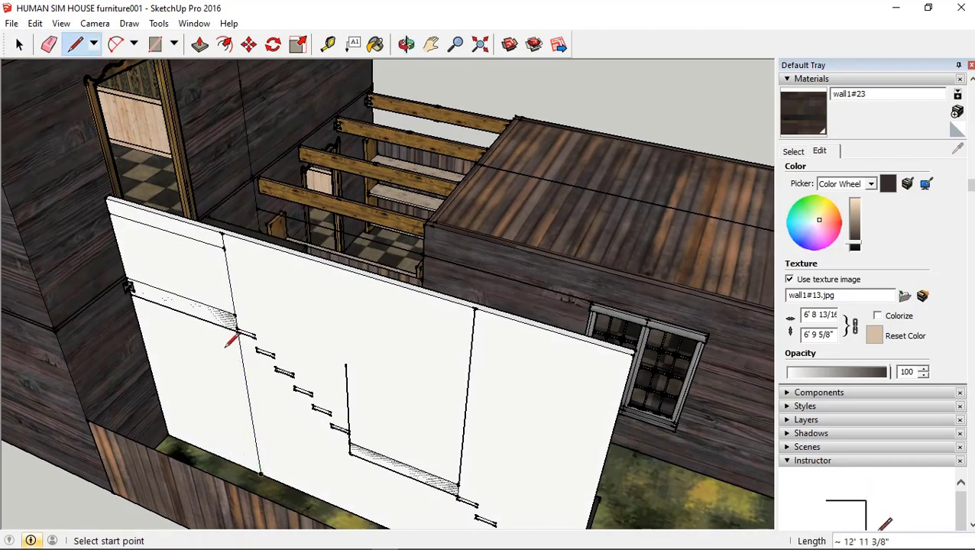
right_click(194, 286)
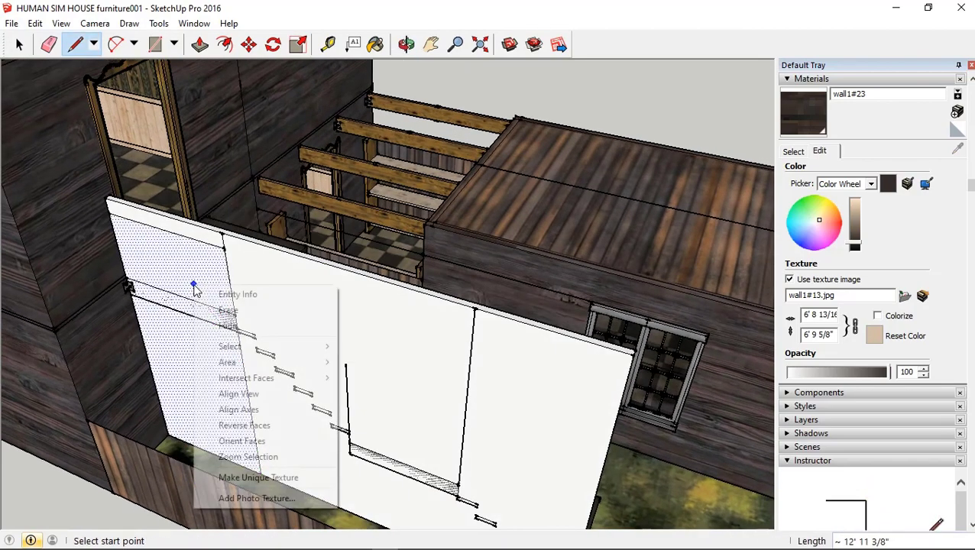
click(91, 50)
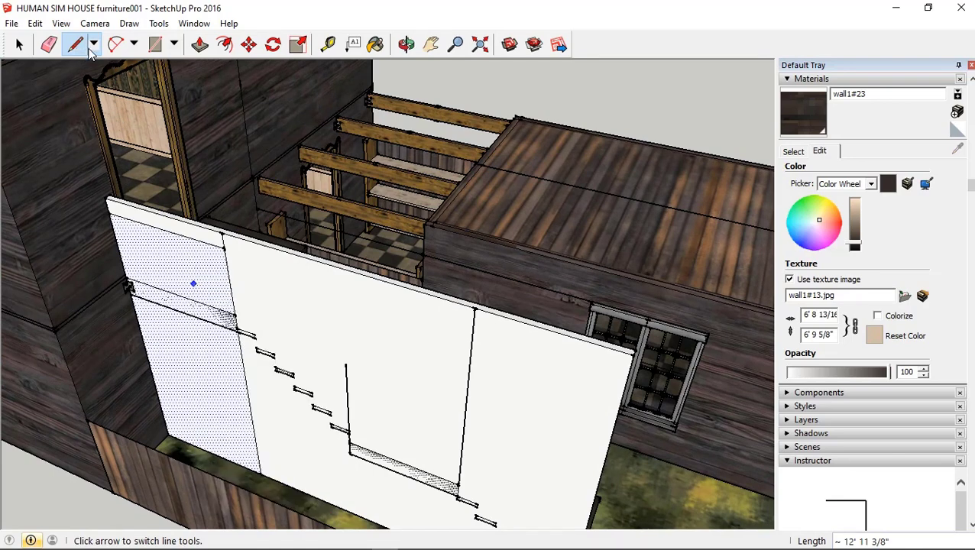
click(130, 279)
Copy the upper-left panel face and paste a duplicate
right_click(165, 265)
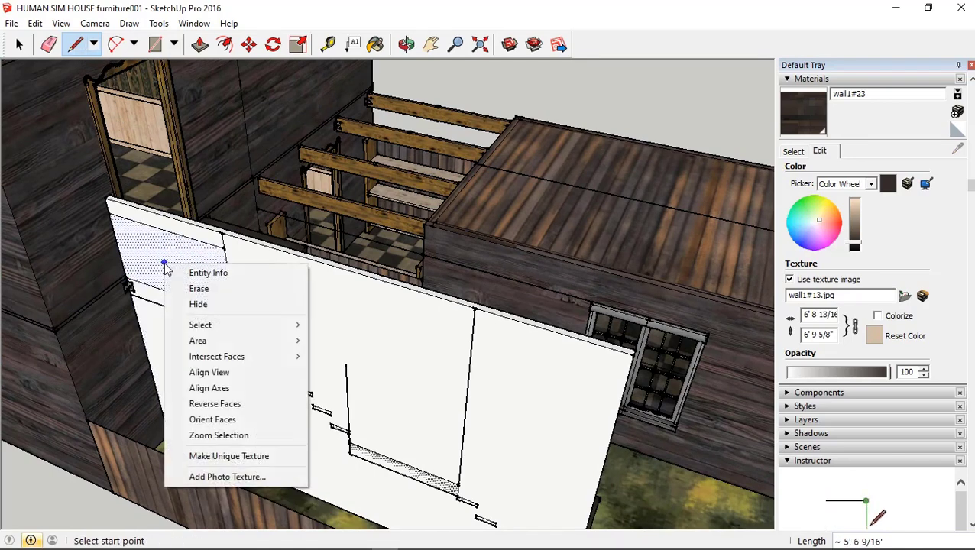
click(35, 23)
click(68, 92)
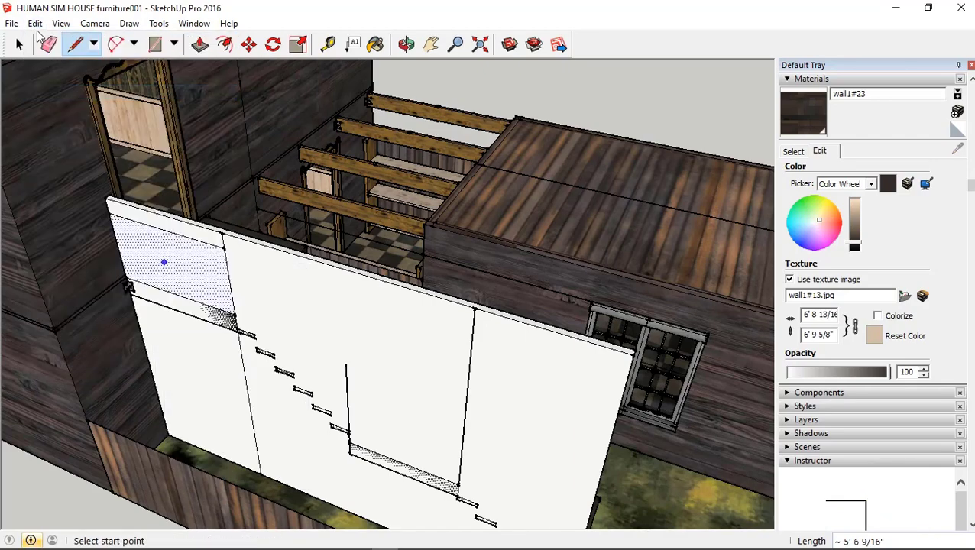
click(36, 23)
click(72, 108)
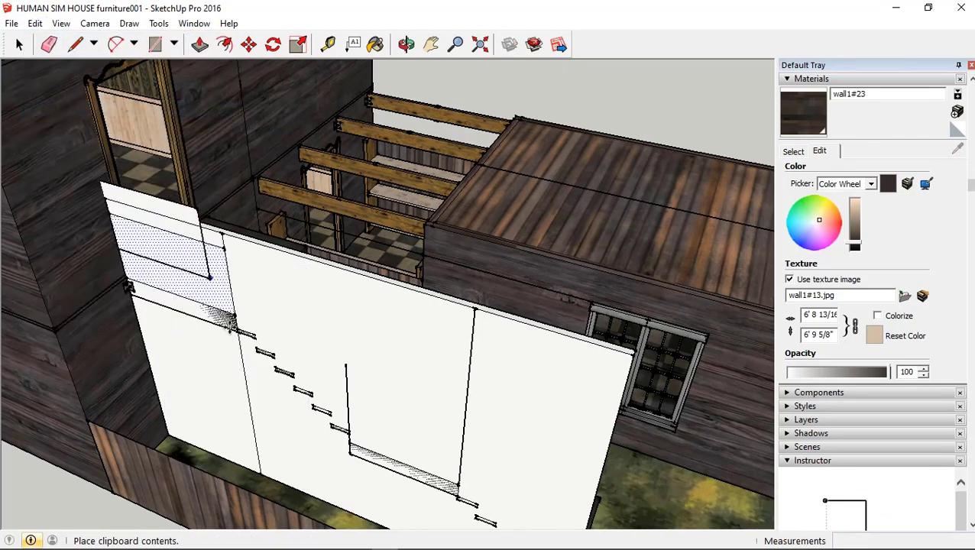
Place the pasted panel shape above the landing and tidy the wall face
click(461, 484)
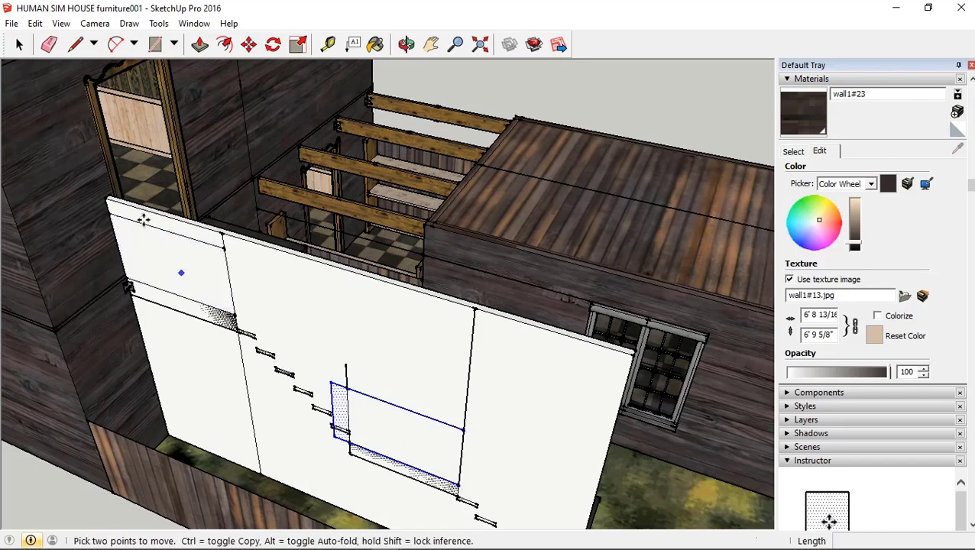
click(47, 47)
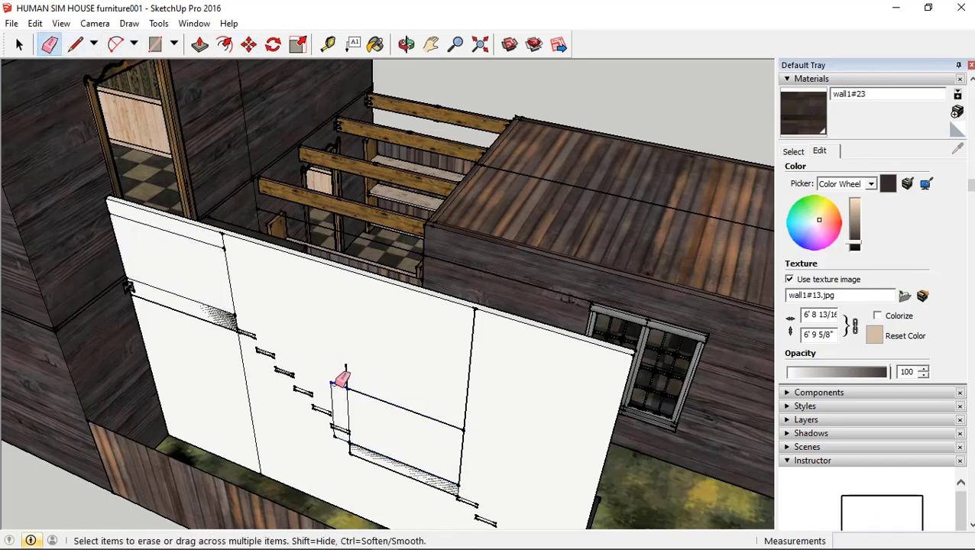
right_click(363, 434)
Draw a rectangular face on the wall above the lower stairs
click(155, 45)
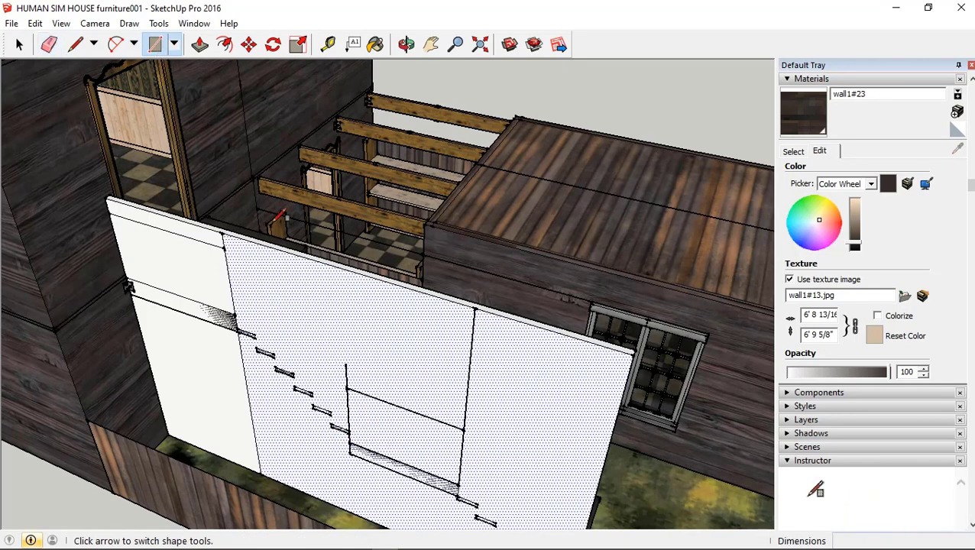
click(348, 387)
click(461, 479)
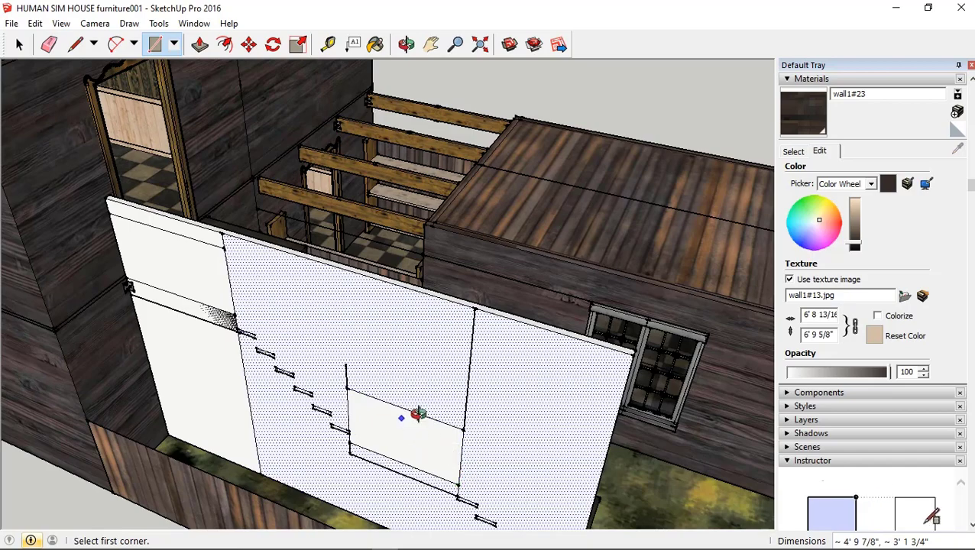
middle_drag(418, 413, 503, 371)
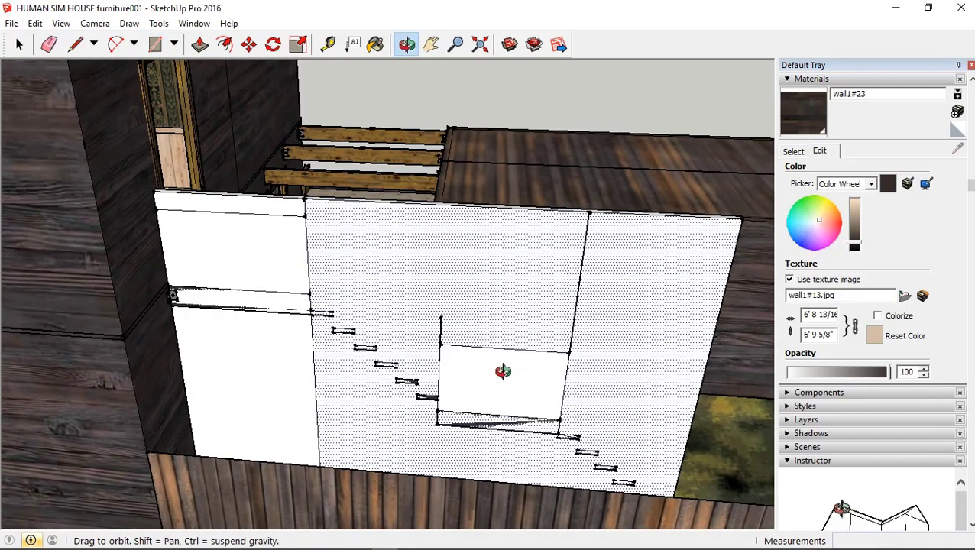
middle_drag(503, 372, 490, 380)
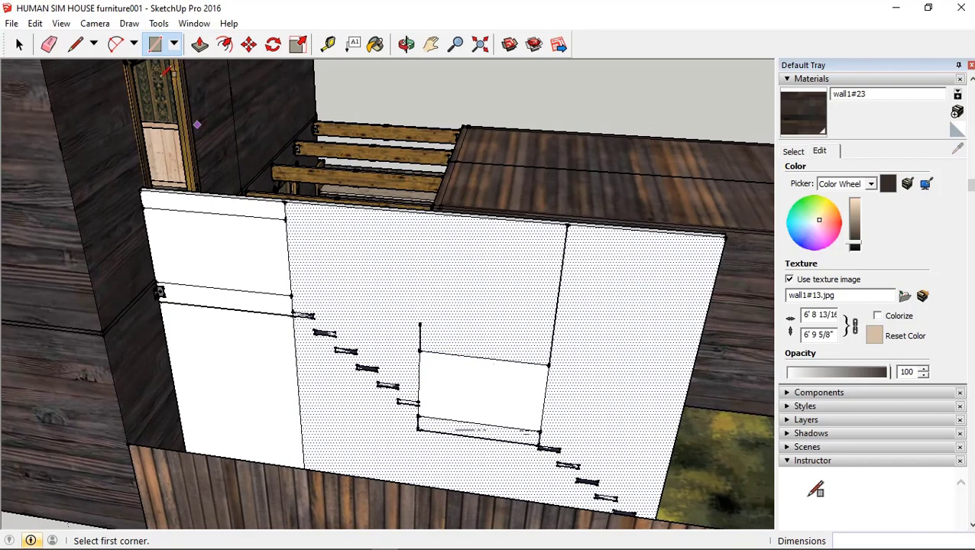
click(75, 43)
Draw a sloped line from the left post's top down to the landing corner
click(285, 219)
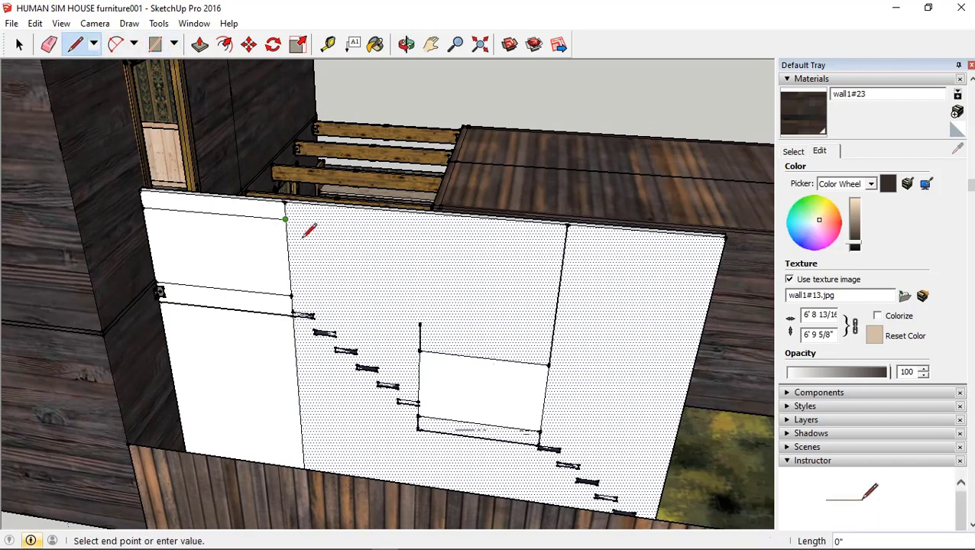
middle_drag(421, 322, 464, 265)
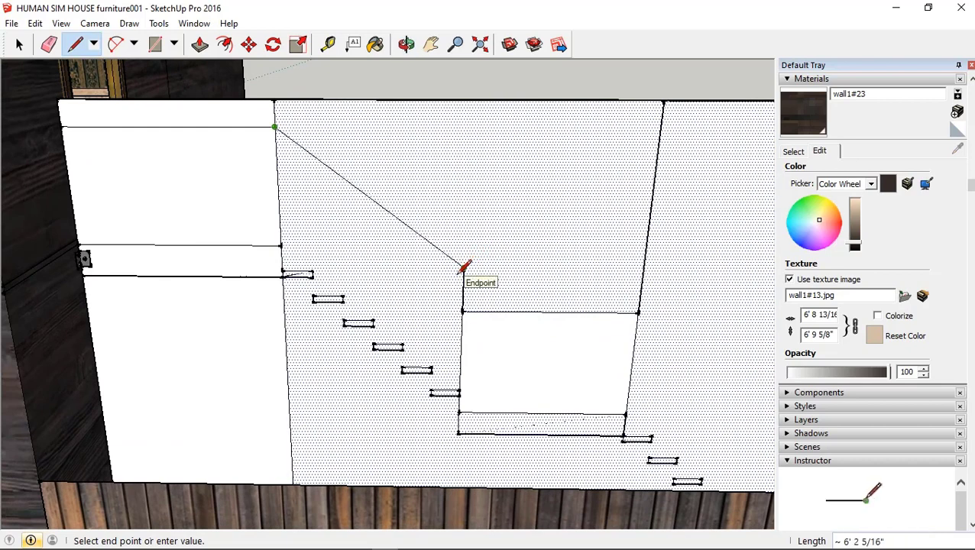
scroll(461, 271, up, 1)
scroll(463, 279, up, 1)
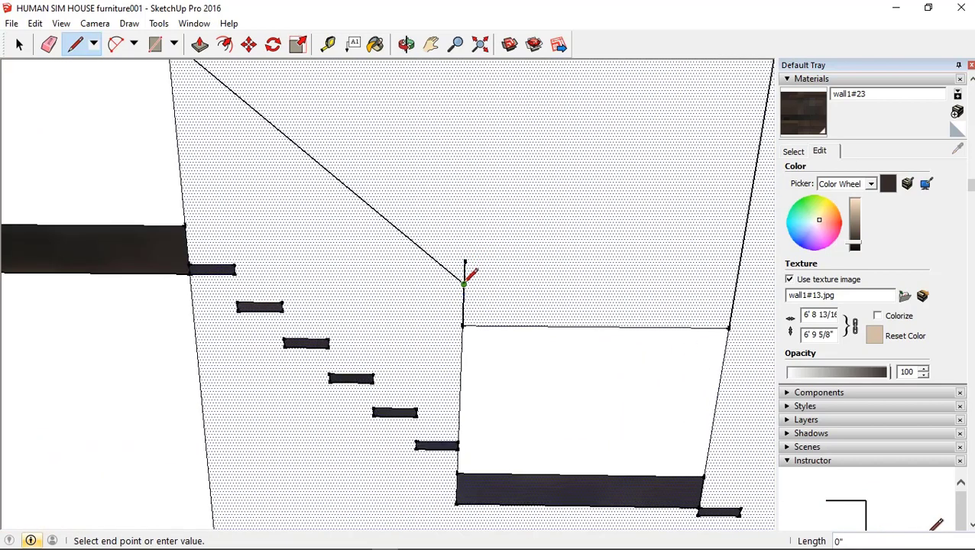
click(465, 285)
scroll(465, 285, down, 3)
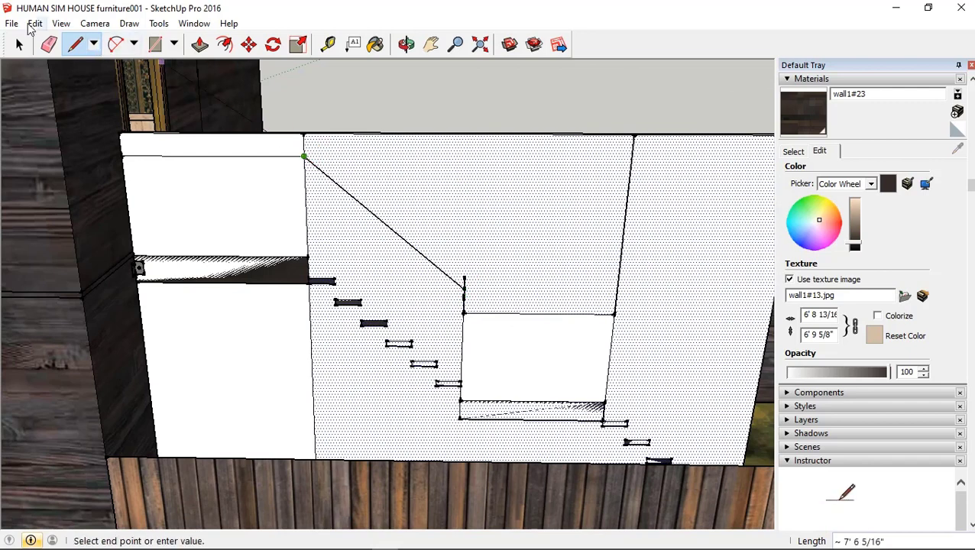
Undo the wrong line and erase the short stub edge above the landing corner
click(35, 24)
click(35, 24)
click(39, 26)
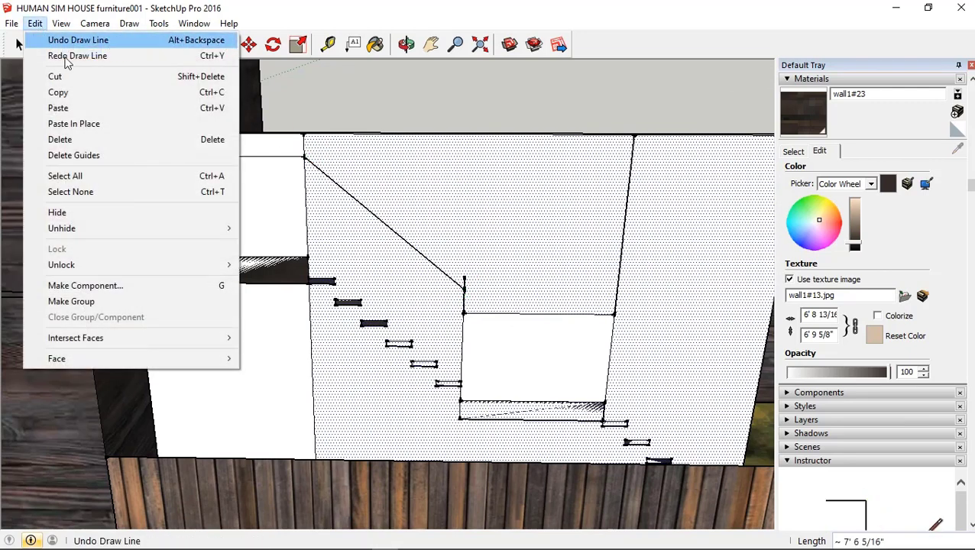
click(67, 40)
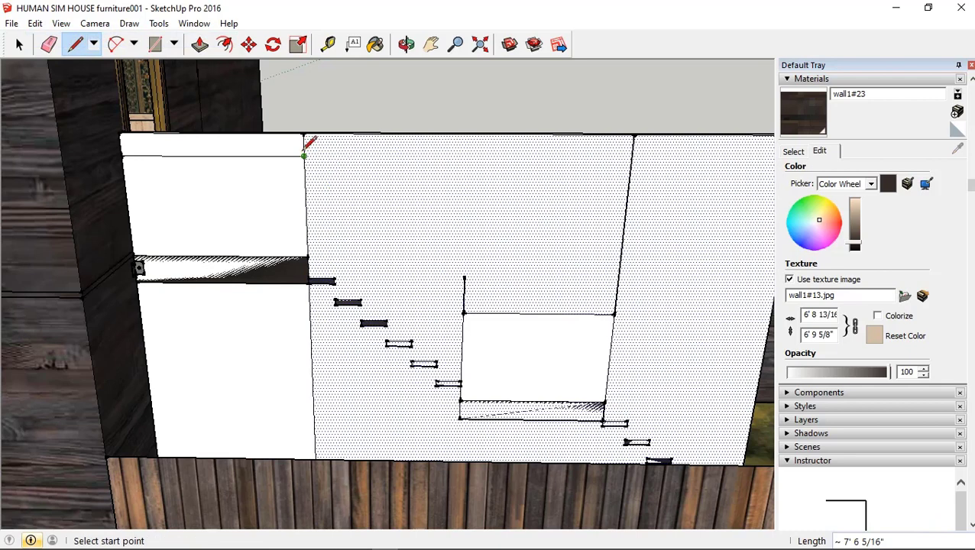
right_click(467, 284)
key(Escape)
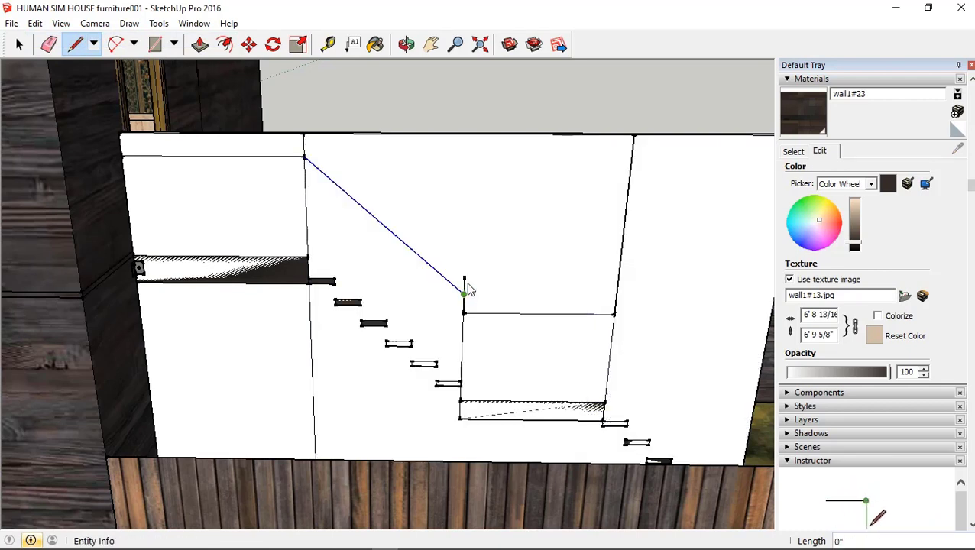
right_click(466, 286)
right_click(464, 284)
click(498, 305)
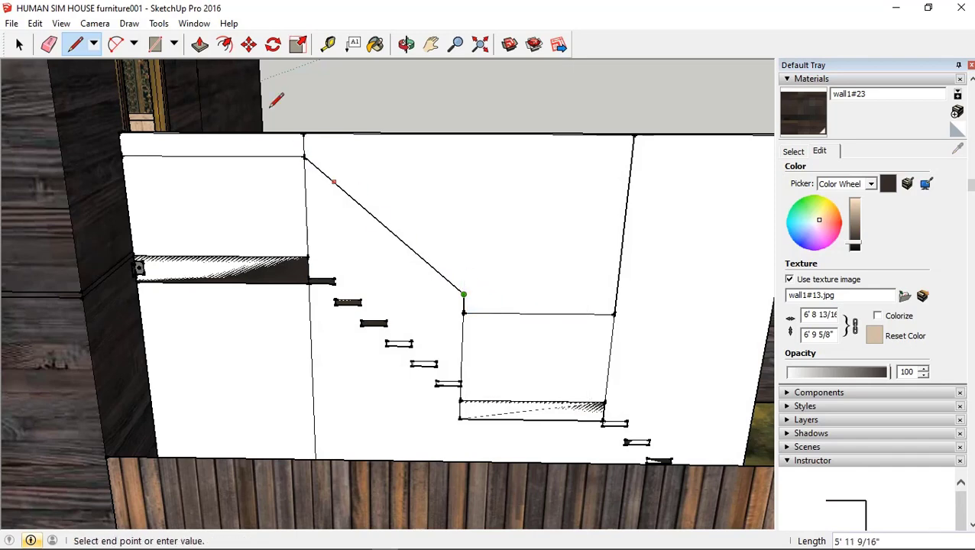
click(76, 47)
middle_drag(305, 244, 442, 344)
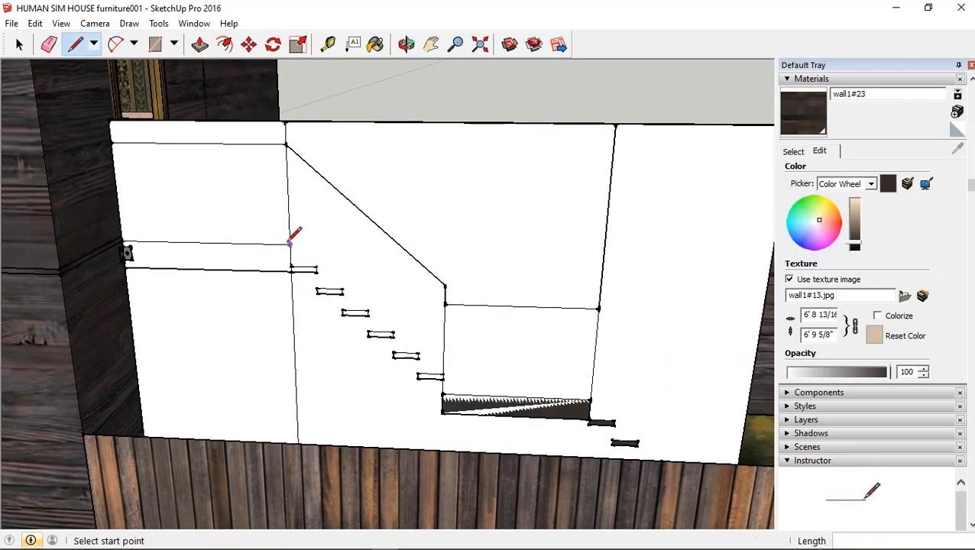
Finish the line at the stair corner and orbit around the stair wall
click(443, 373)
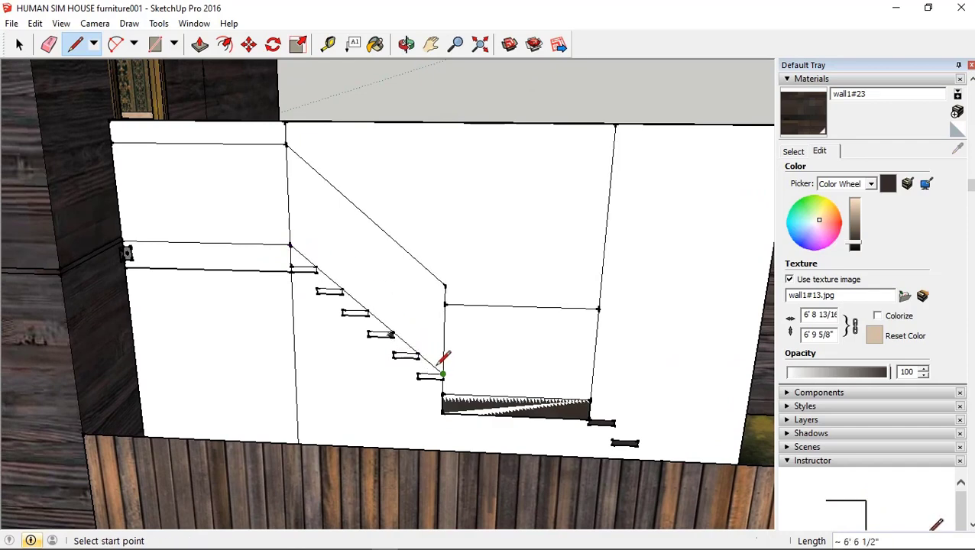
middle_drag(445, 373, 523, 378)
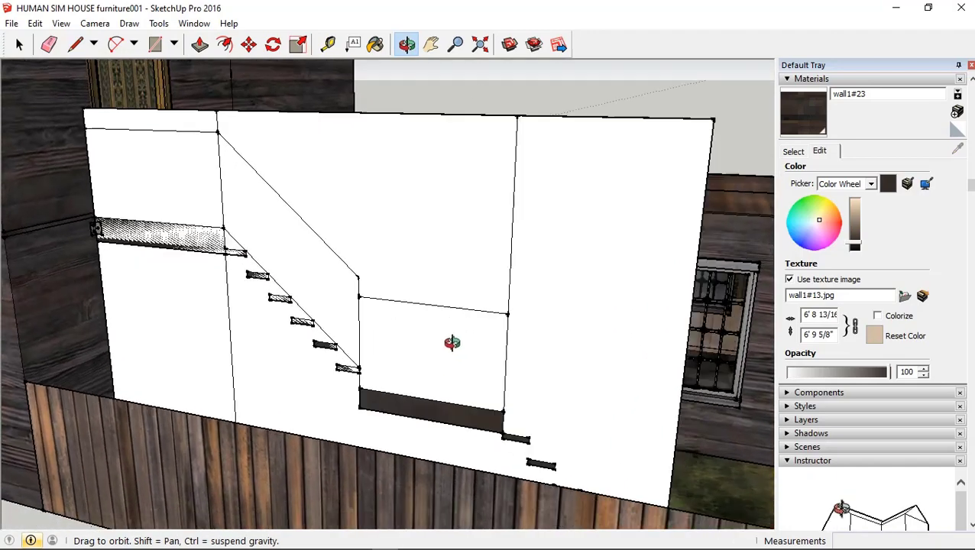
middle_drag(523, 377, 413, 309)
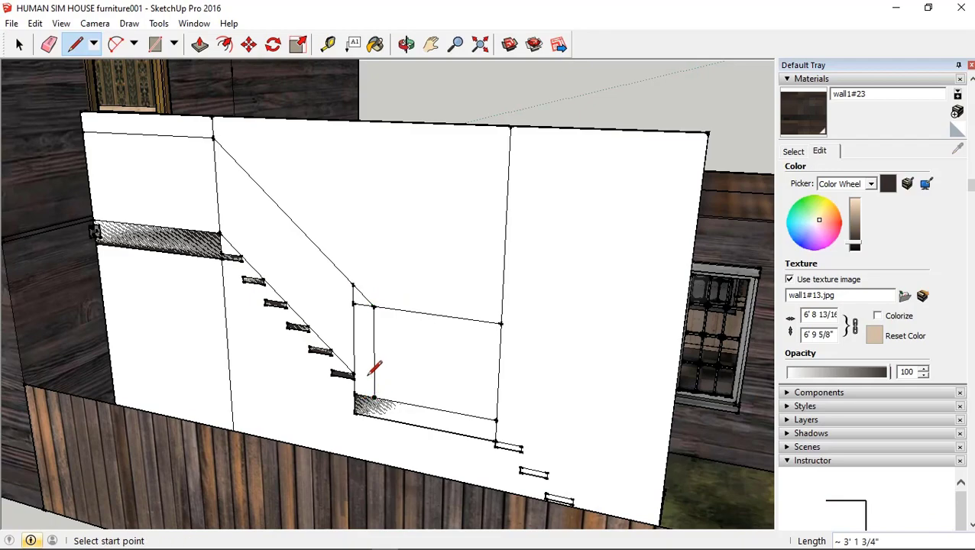
scroll(374, 324, down, 3)
middle_drag(396, 309, 505, 333)
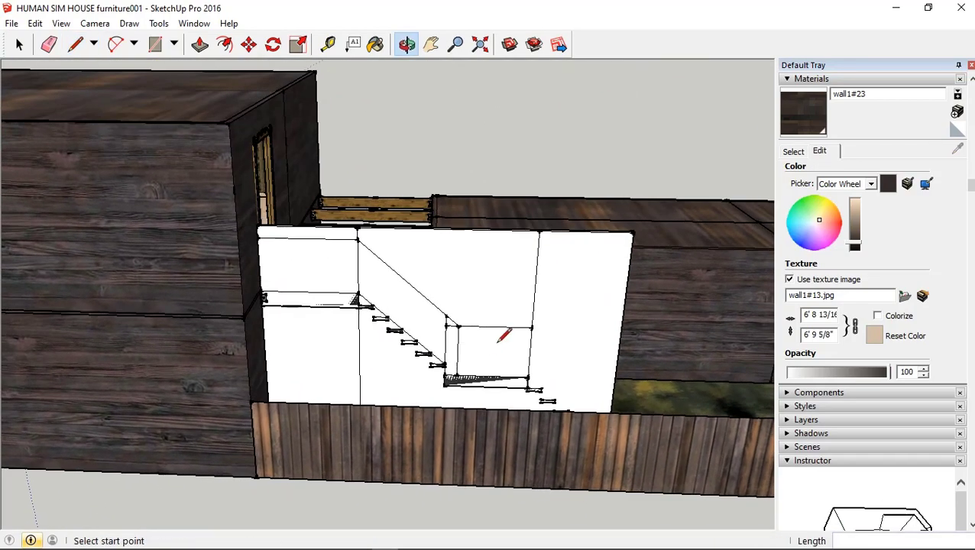
scroll(474, 329, up, 3)
scroll(455, 323, up, 1)
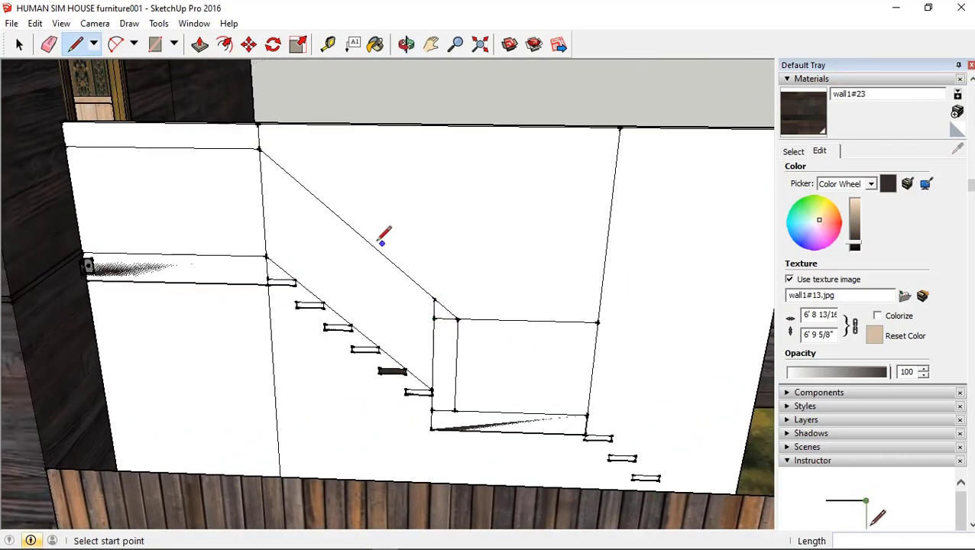
Erase a stray edge on the stair wall panel
click(49, 43)
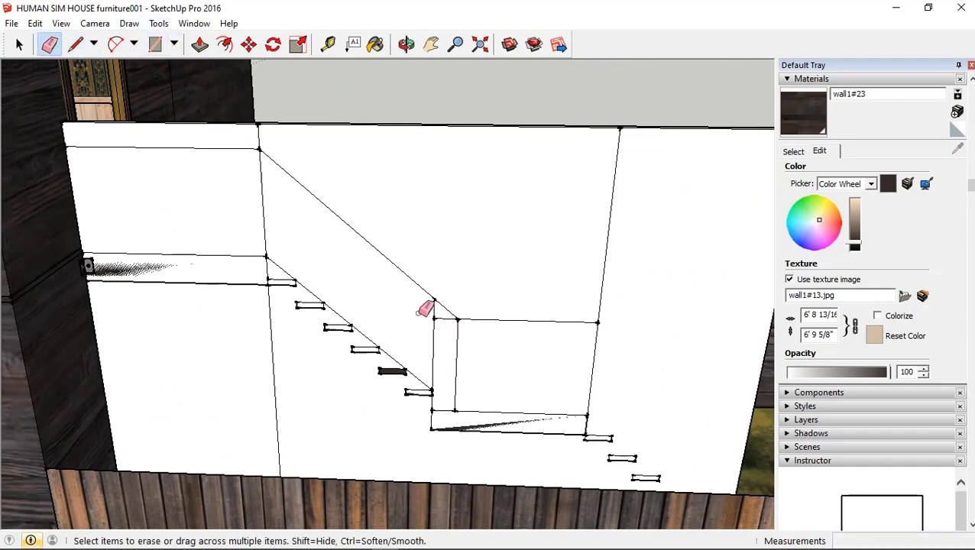
click(394, 358)
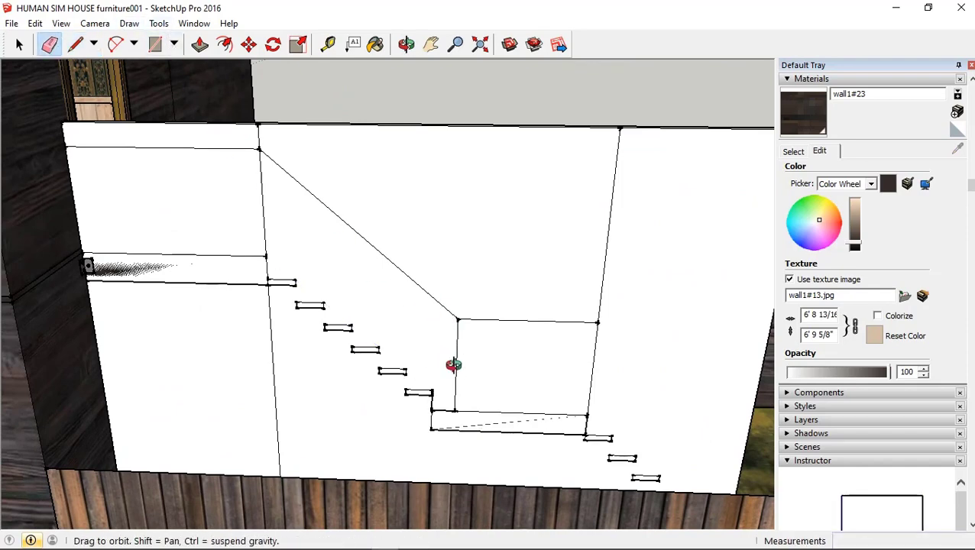
middle_drag(453, 366, 437, 348)
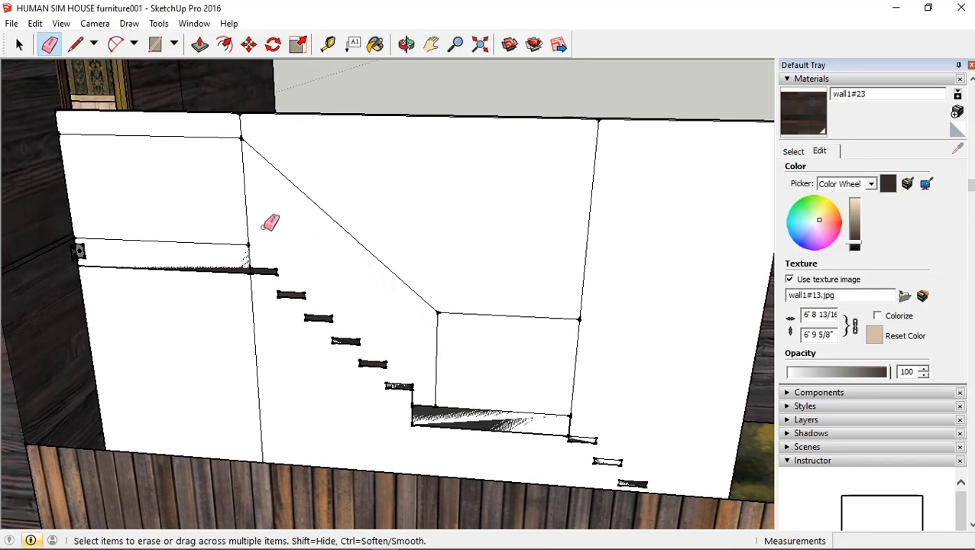
scroll(474, 330, down, 3)
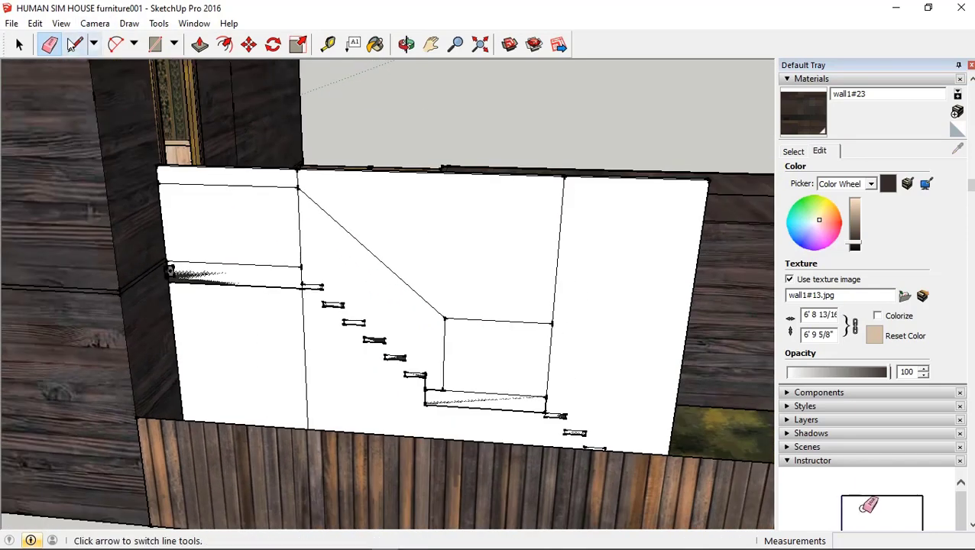
Draw a second slope line from the top of the slope to the landing edge
click(314, 202)
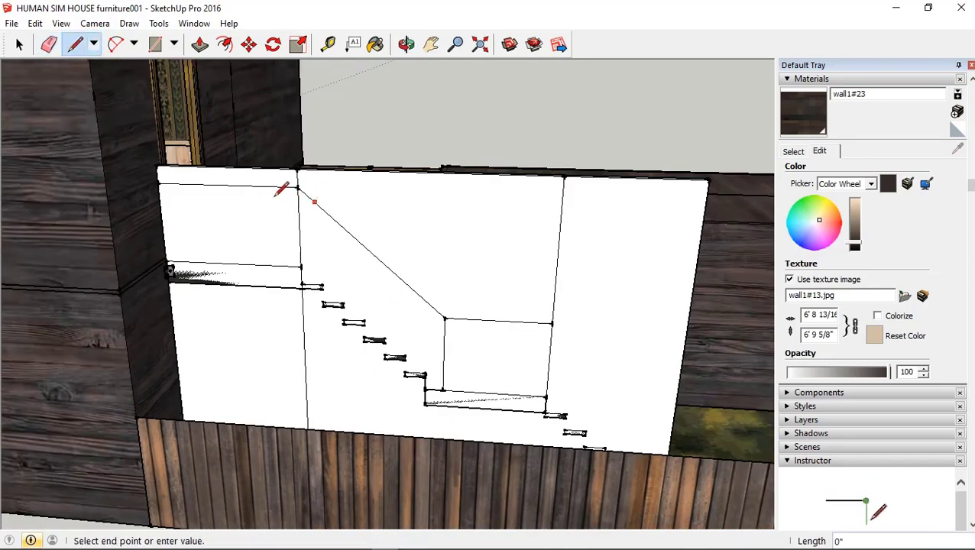
scroll(253, 215, down, 3)
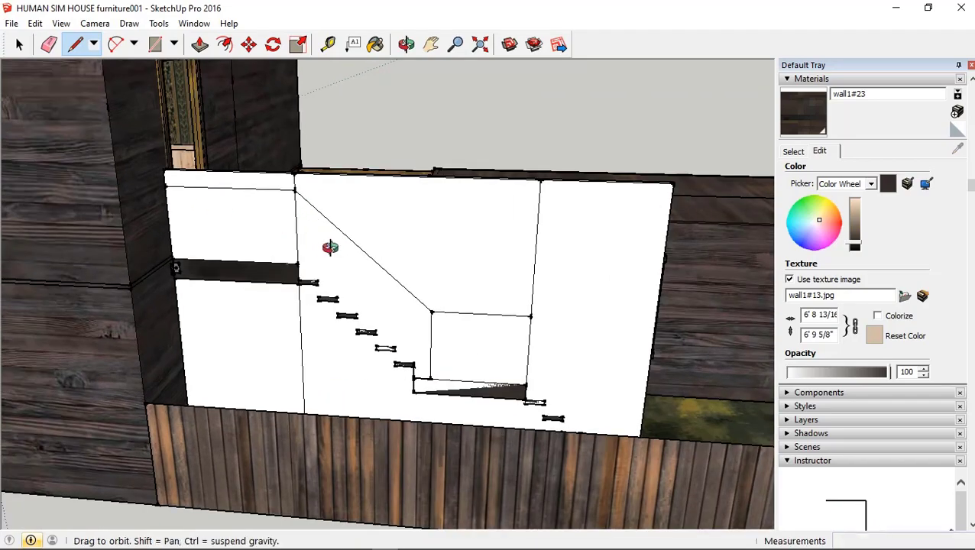
middle_drag(327, 249, 152, 211)
scroll(152, 211, down, 2)
mouse_move(337, 272)
middle_down()
mouse_move(174, 163)
mouse_move(218, 190)
middle_up()
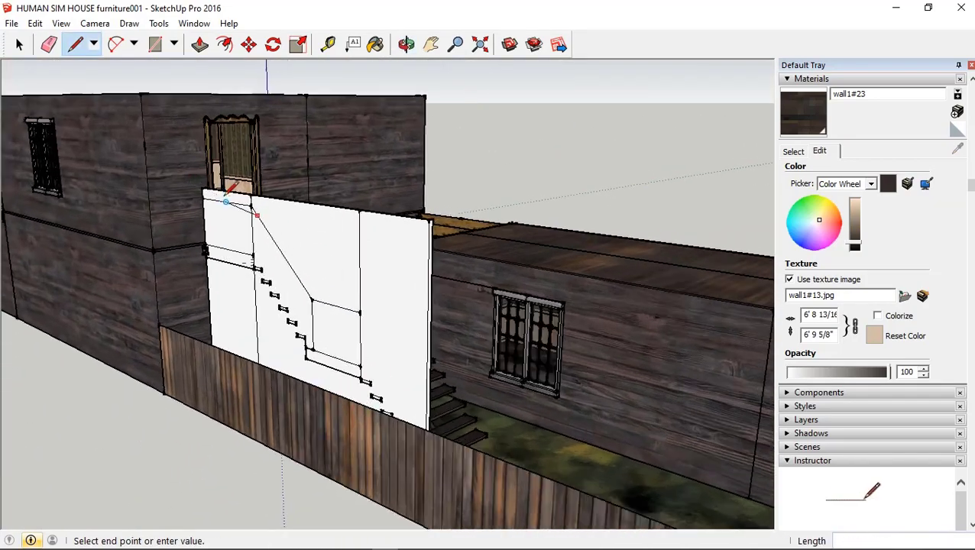
scroll(206, 191, up, 3)
scroll(197, 208, up, 2)
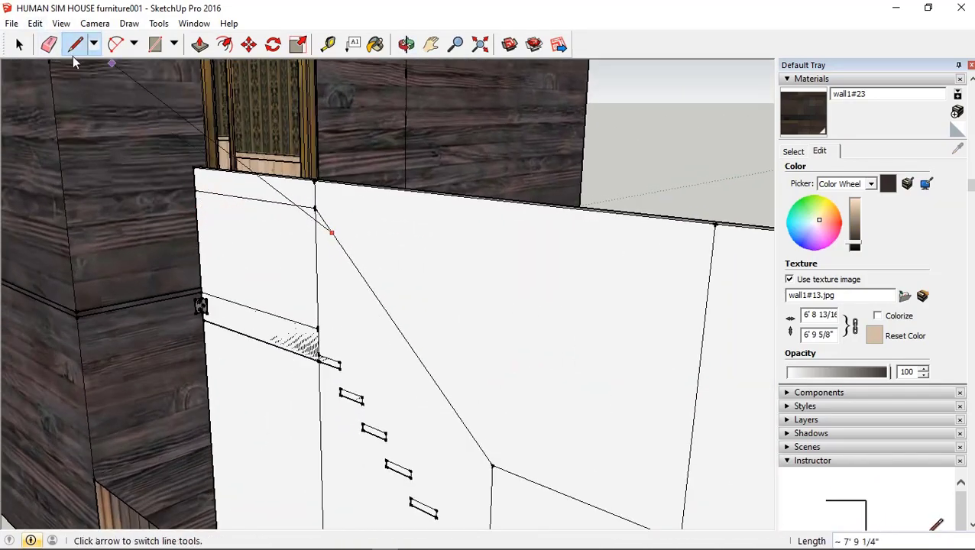
scroll(193, 188, up, 1)
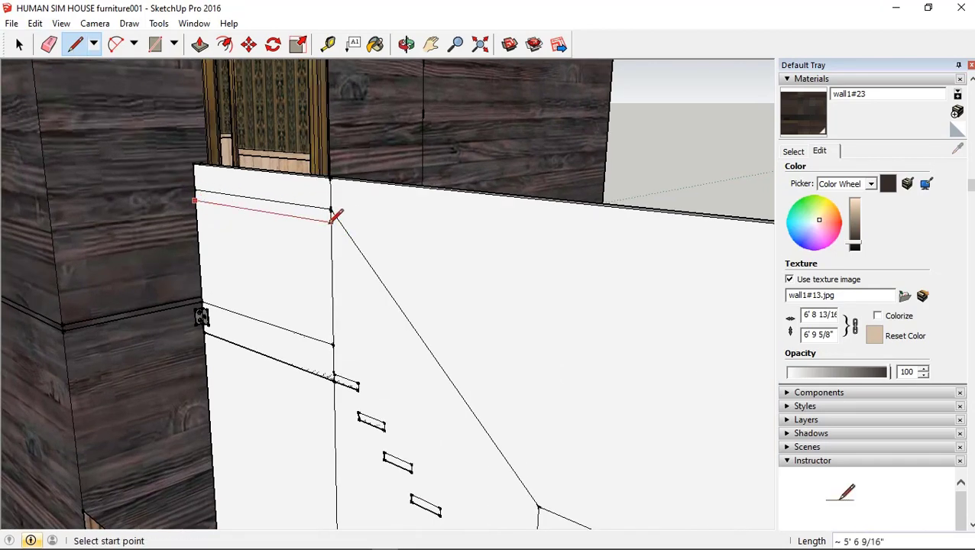
scroll(160, 98, down, 2)
scroll(382, 321, up, 3)
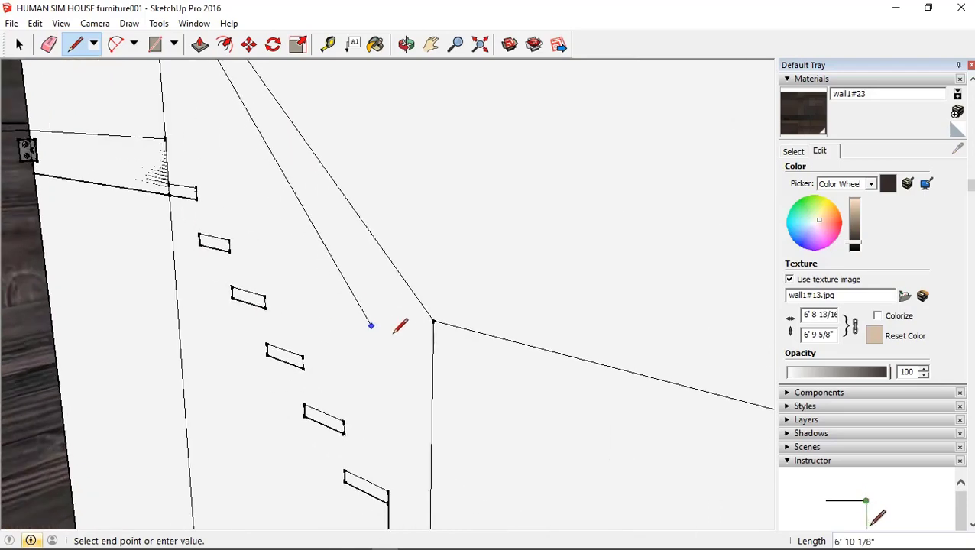
scroll(416, 325, up, 2)
middle_drag(420, 326, 621, 311)
scroll(616, 316, up, 3)
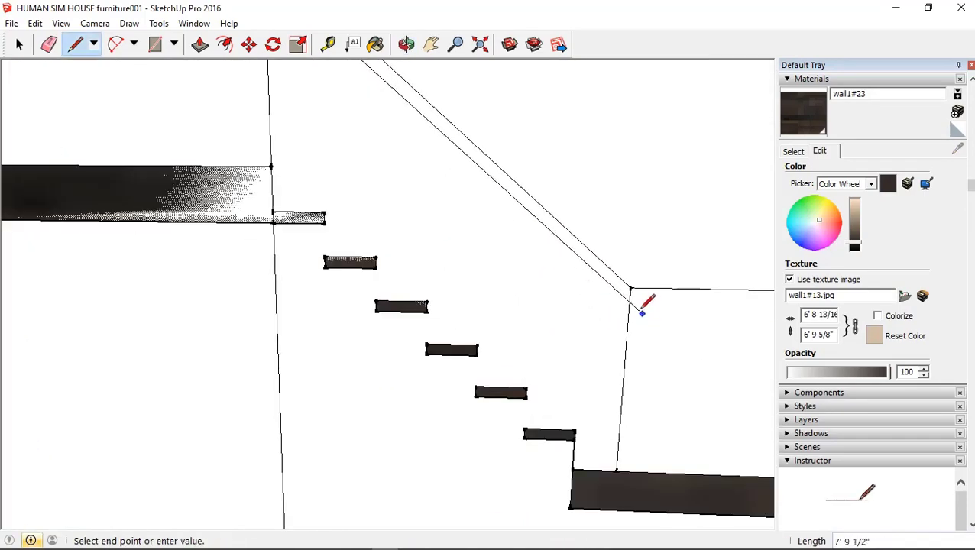
scroll(632, 290, down, 2)
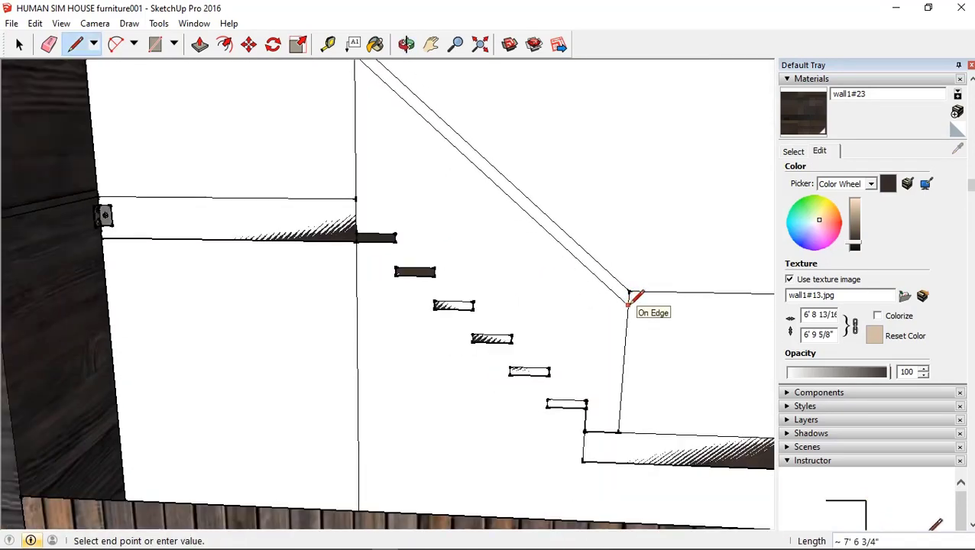
click(628, 303)
Extend the second slope line down to the landing corner, forming a double line
scroll(634, 298, down, 2)
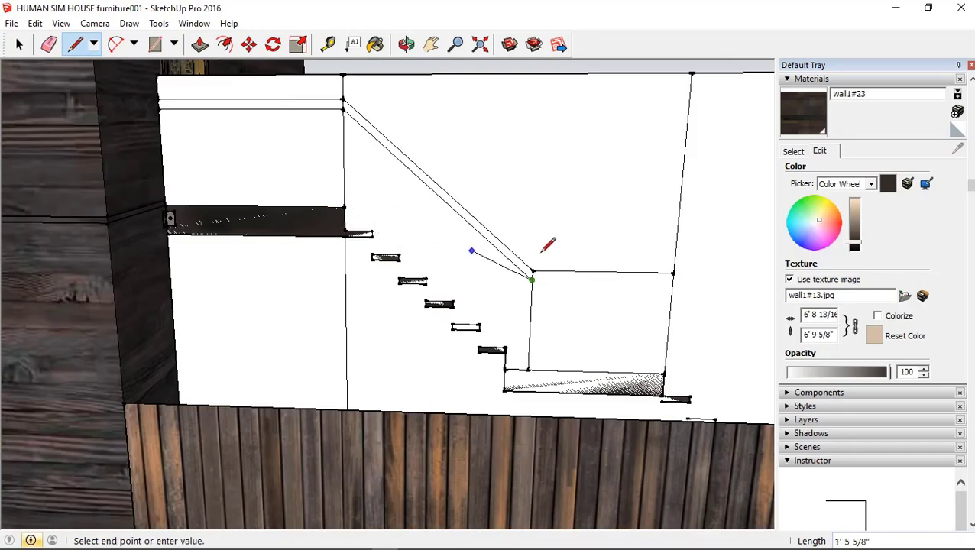
scroll(676, 282, down, 1)
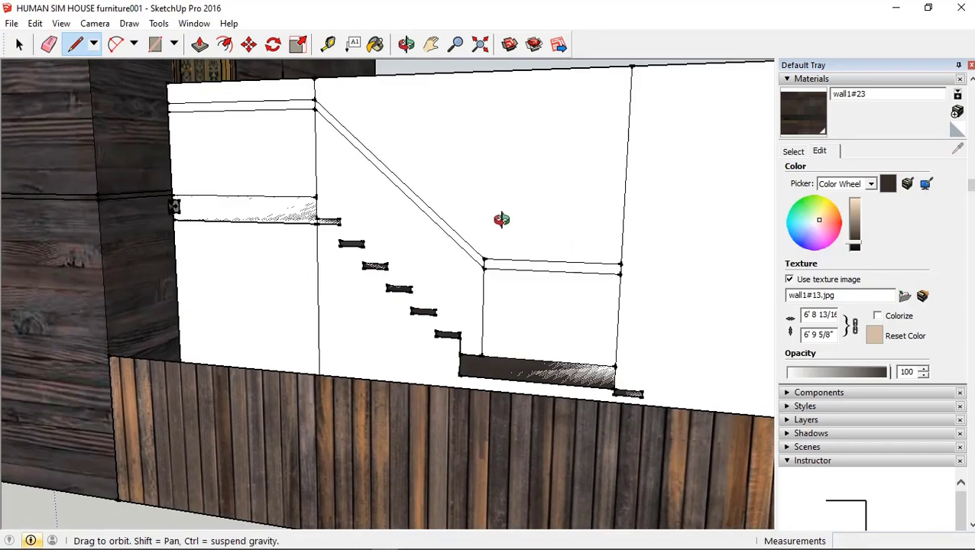
middle_drag(642, 262, 360, 98)
scroll(298, 93, up, 2)
scroll(303, 100, up, 2)
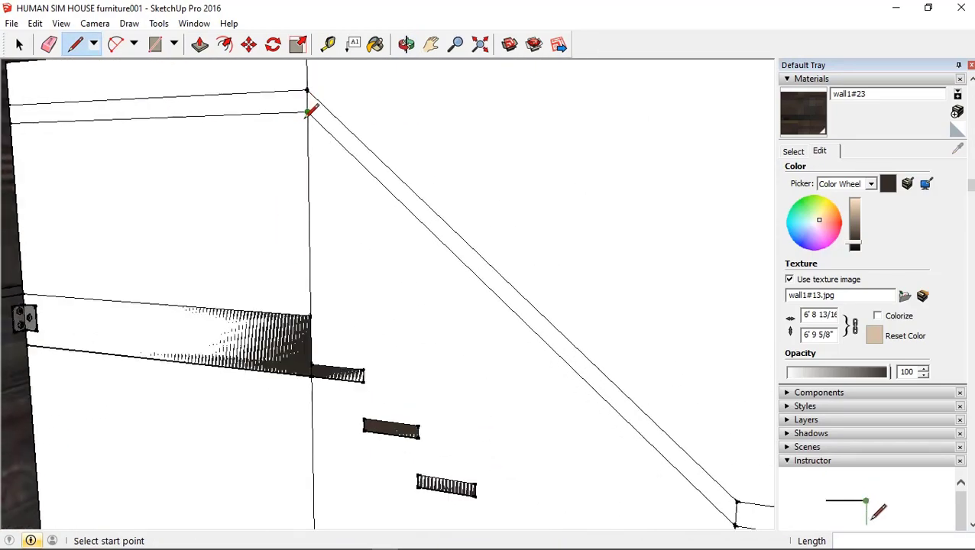
scroll(304, 105, up, 2)
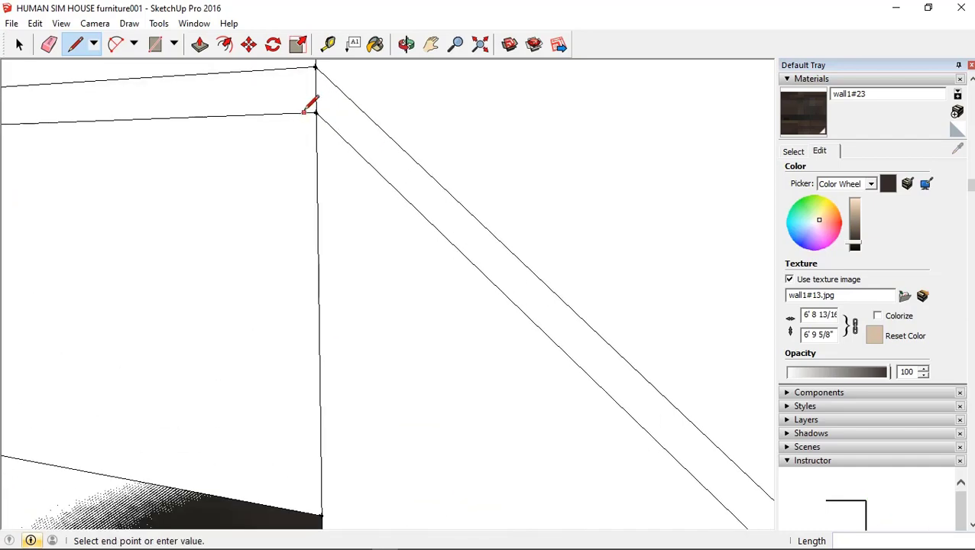
scroll(304, 111, down, 2)
scroll(185, 60, down, 1)
scroll(436, 344, up, 2)
scroll(651, 384, up, 2)
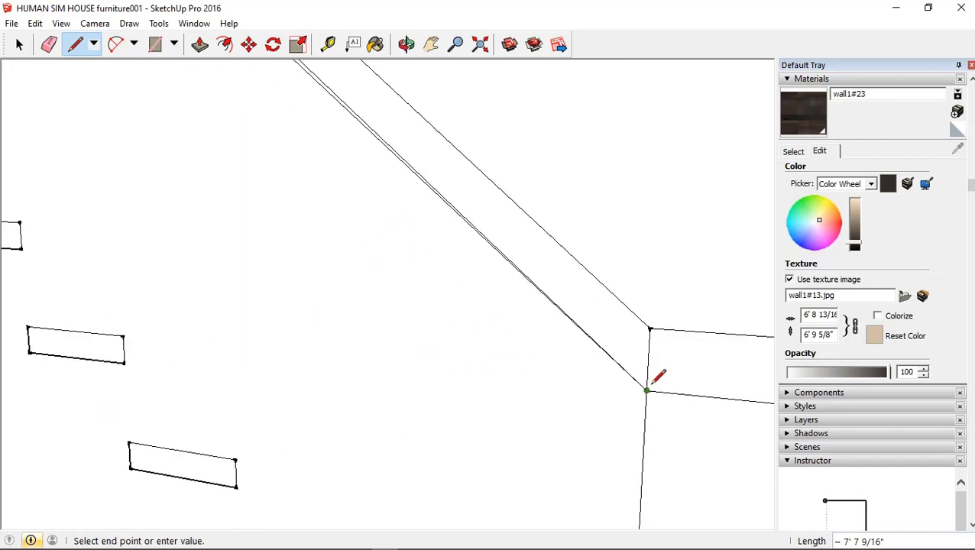
scroll(653, 381, up, 2)
scroll(645, 394, up, 1)
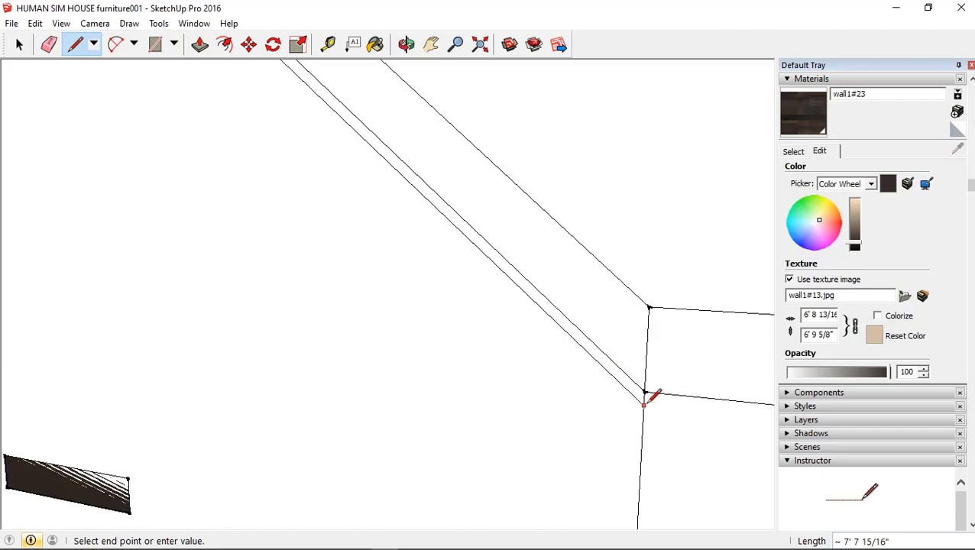
click(644, 398)
Start another line at the landing corner, then cancel it unfinished
scroll(608, 352, down, 1)
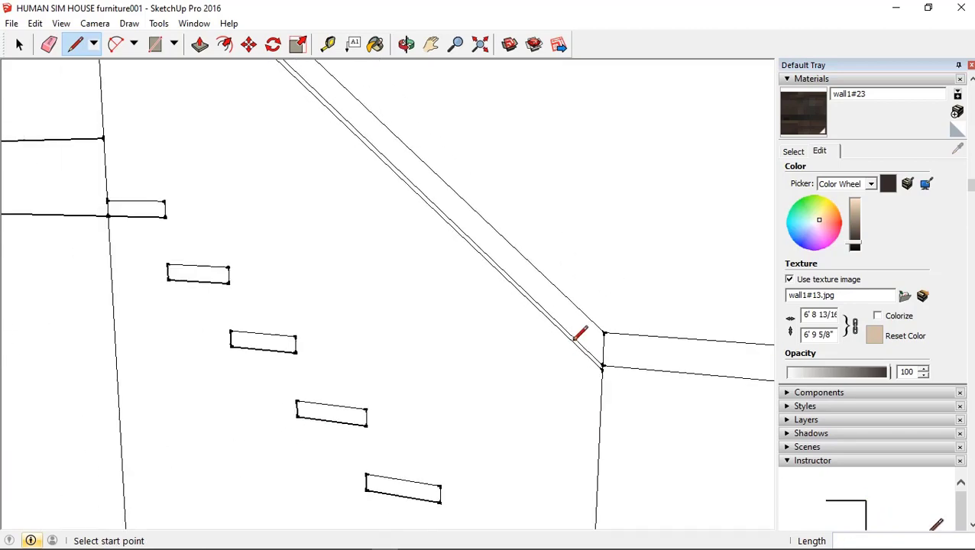
scroll(579, 332, down, 2)
scroll(580, 316, down, 1)
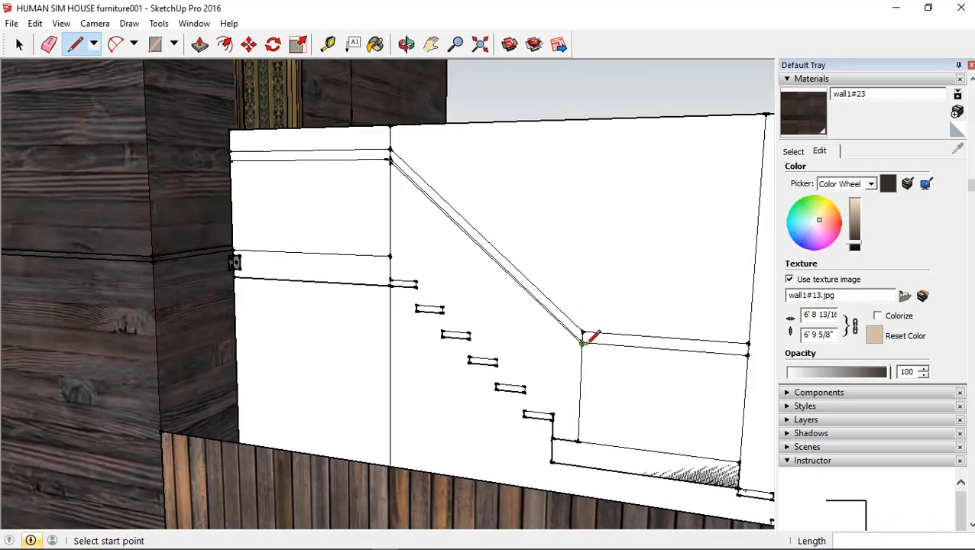
scroll(586, 342, up, 2)
scroll(586, 342, up, 1)
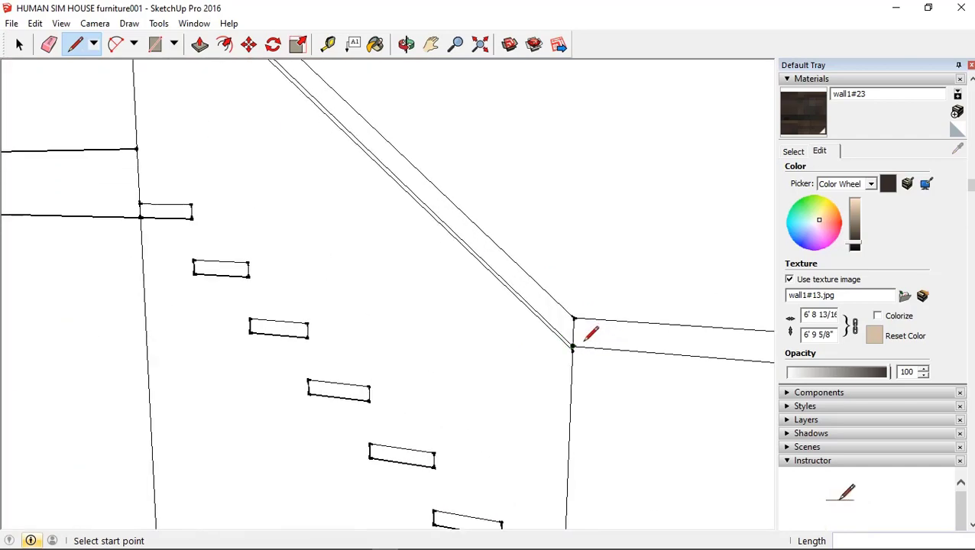
scroll(588, 334, up, 1)
click(588, 333)
scroll(566, 337, up, 1)
scroll(583, 342, up, 1)
scroll(583, 342, up, 1)
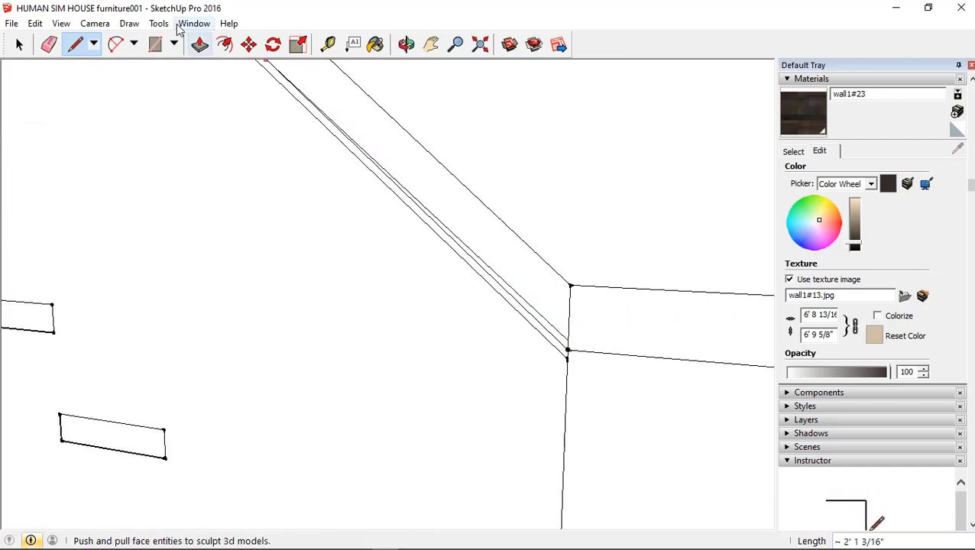
click(74, 43)
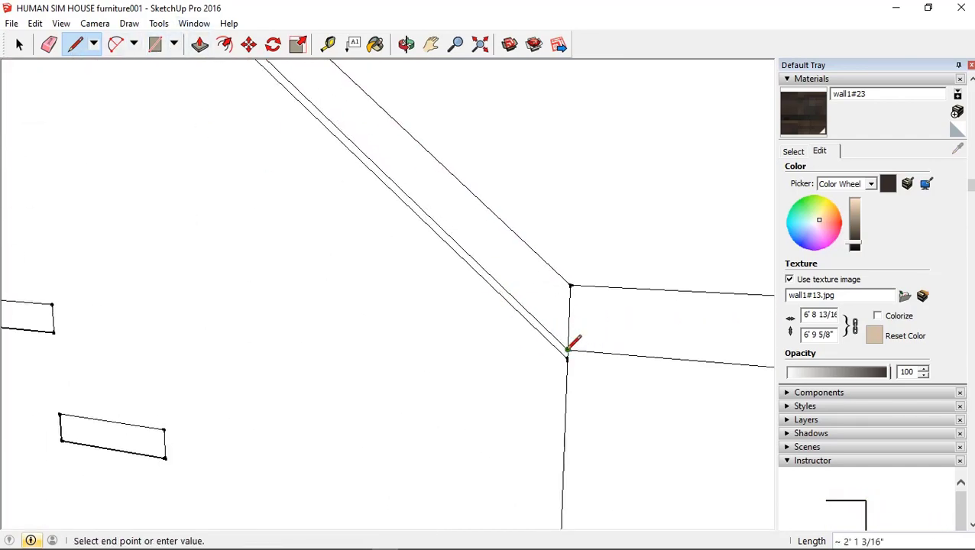
click(49, 44)
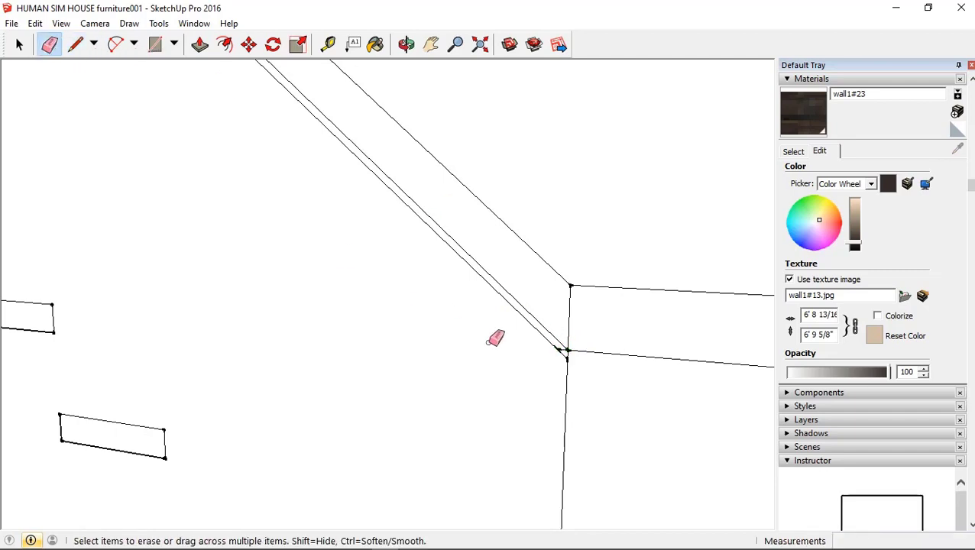
Erase the extra slope edge and short vertical edge at the landing, restoring a wrongly erased edge
click(574, 353)
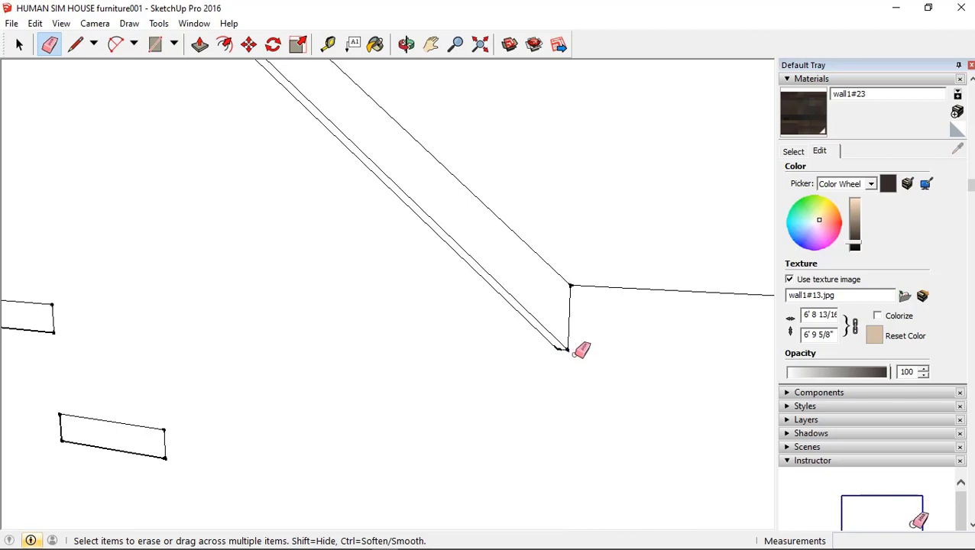
click(35, 24)
click(65, 37)
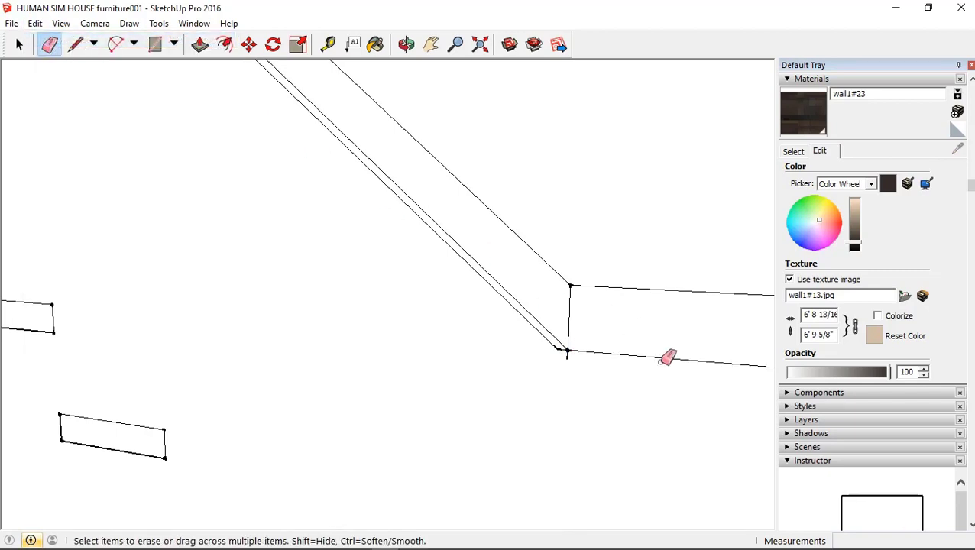
click(556, 333)
click(571, 321)
Erase the leftover vertical edge at the upper slope corner
scroll(612, 416, down, 1)
scroll(605, 396, down, 2)
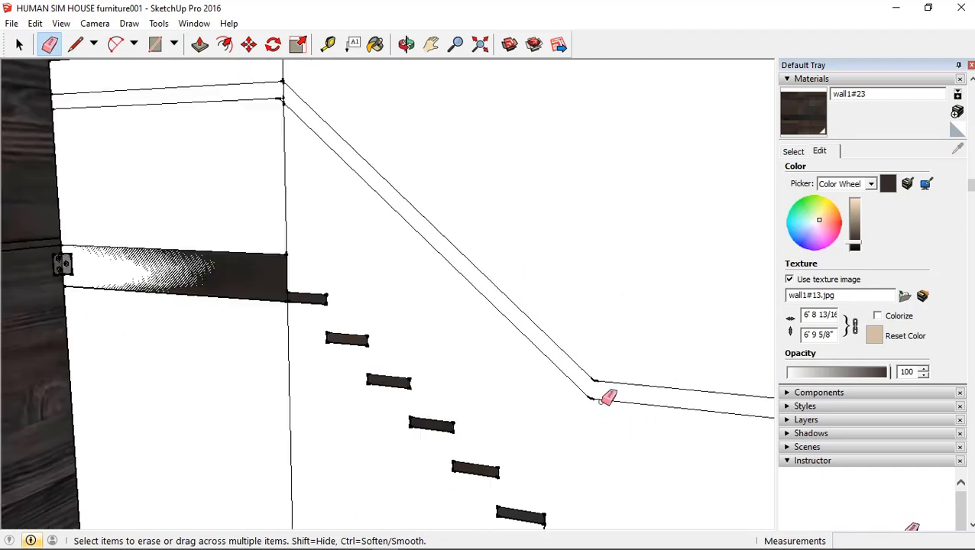
scroll(444, 209, up, 2)
scroll(372, 175, up, 4)
scroll(370, 189, up, 2)
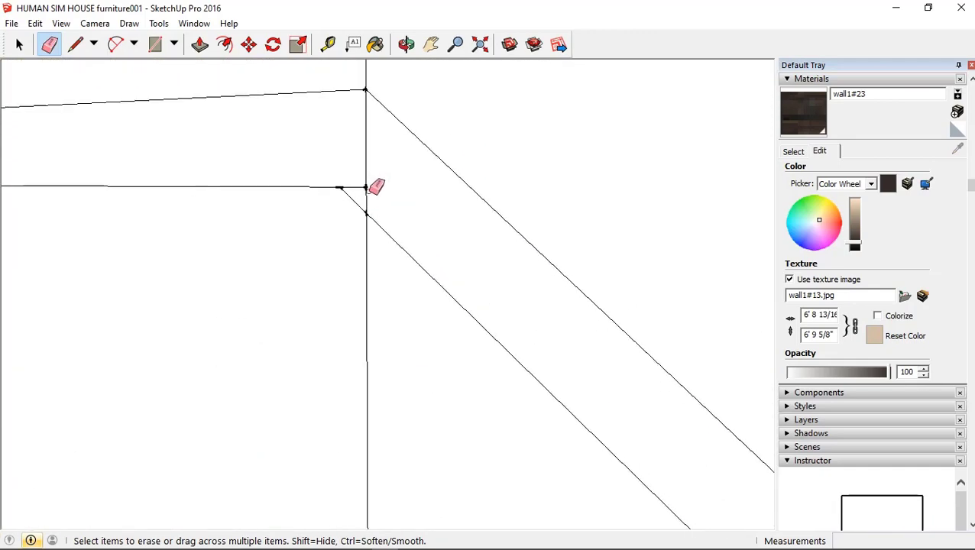
scroll(365, 195, down, 1)
scroll(366, 218, down, 1)
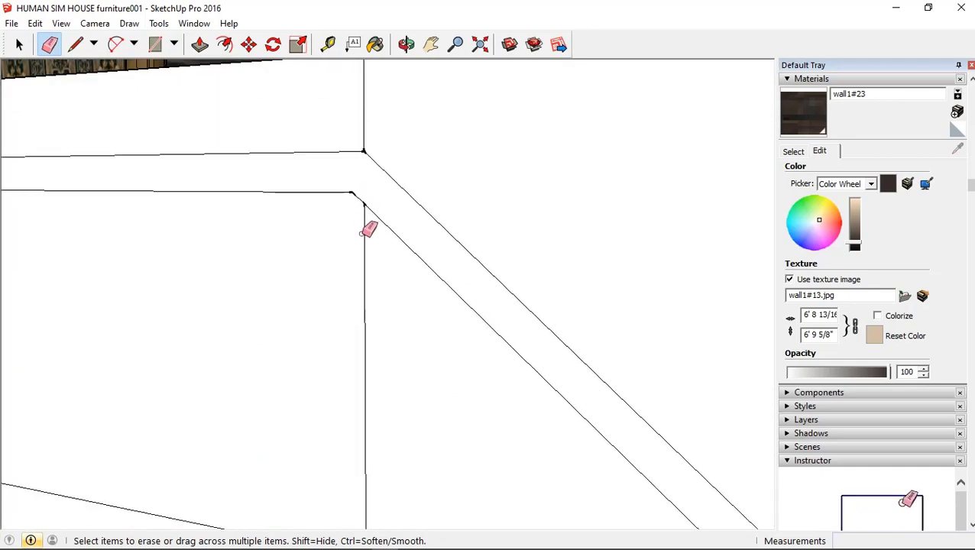
click(365, 240)
scroll(413, 230, down, 1)
scroll(387, 127, down, 1)
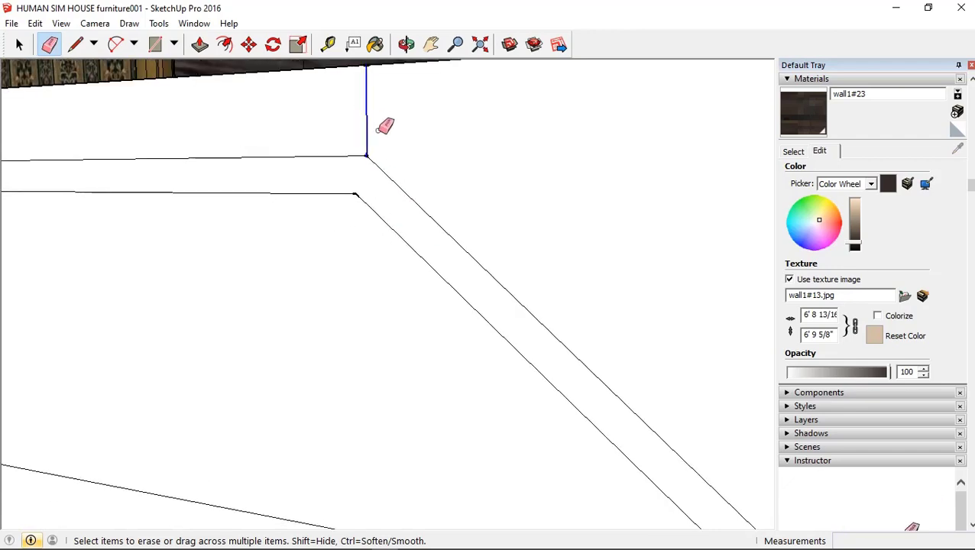
scroll(396, 157, down, 1)
scroll(397, 152, down, 2)
scroll(397, 151, down, 1)
scroll(395, 149, down, 1)
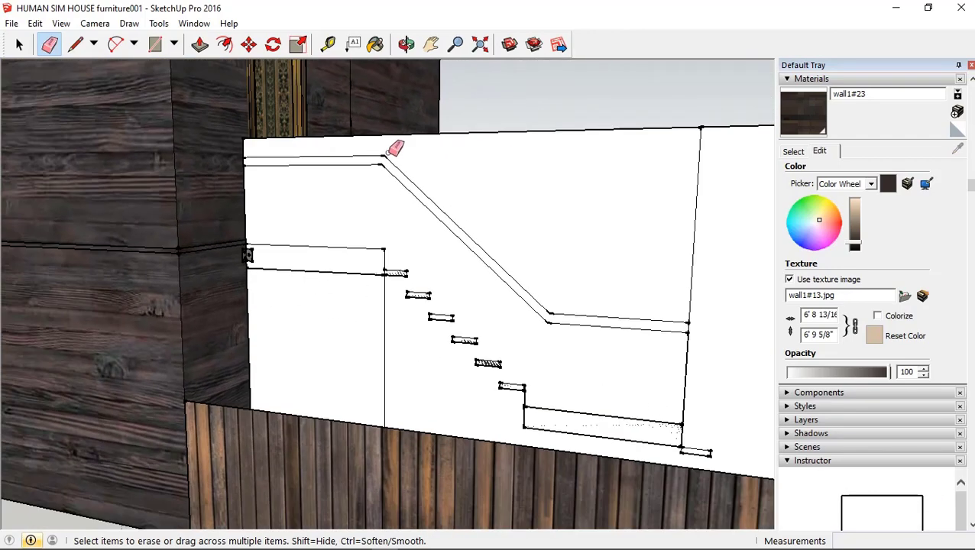
Draw a double vertical post down from where the stair slope begins
click(75, 44)
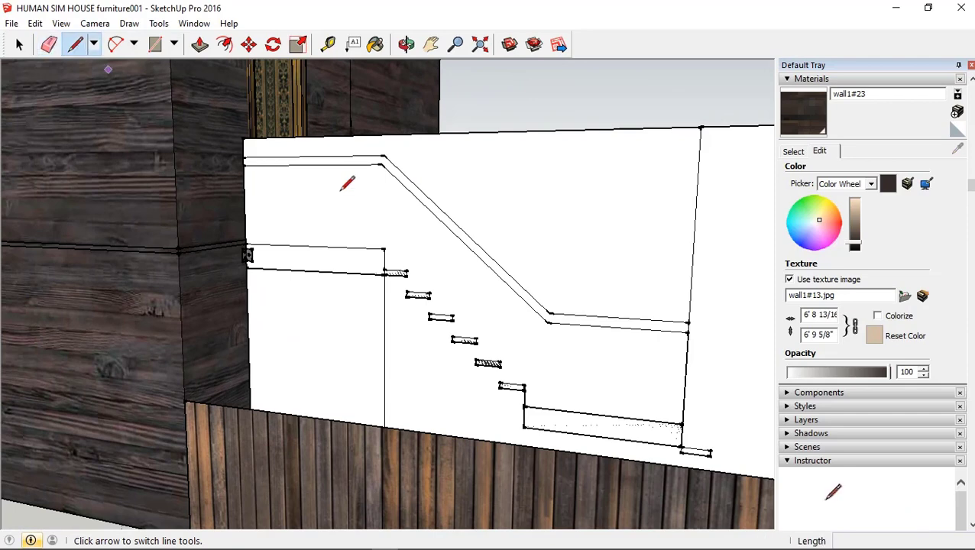
click(381, 164)
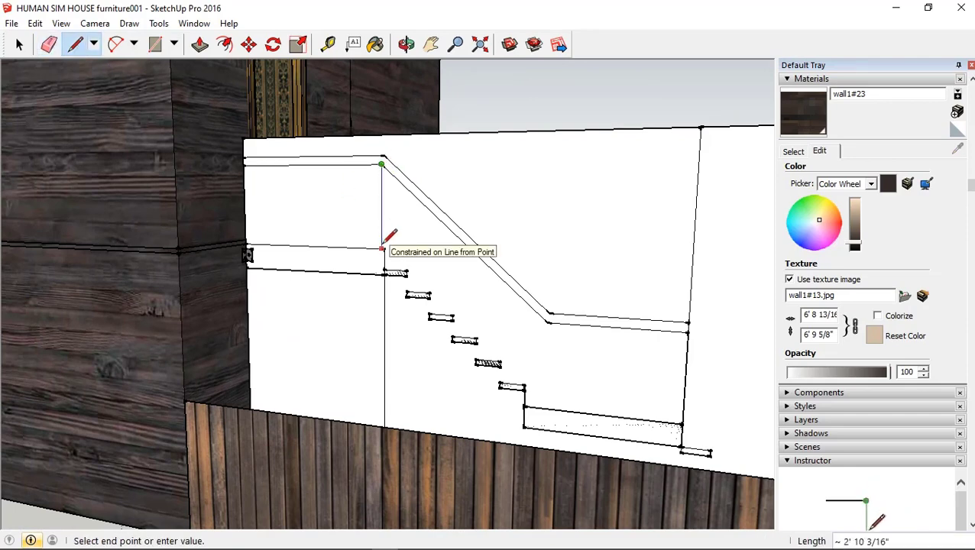
click(384, 248)
scroll(392, 211, up, 2)
scroll(389, 195, up, 1)
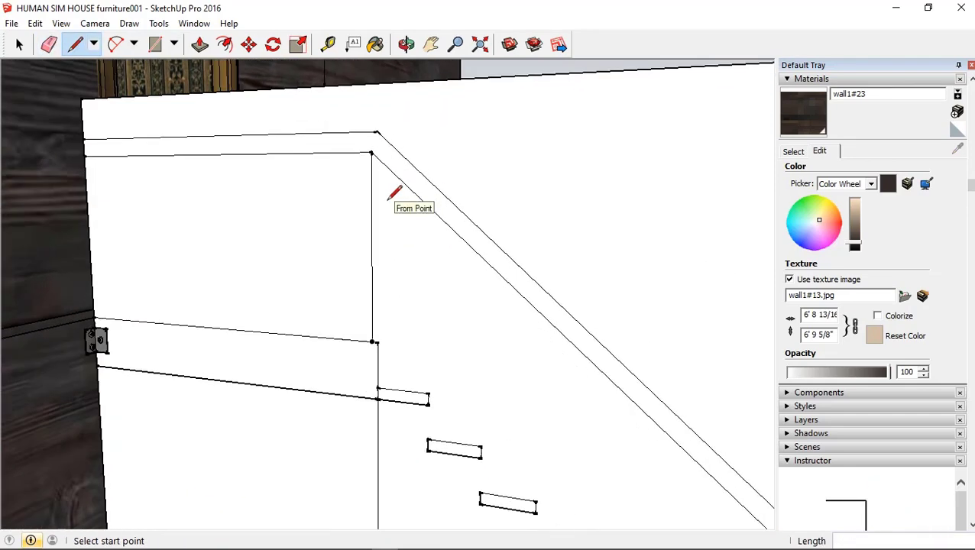
click(353, 152)
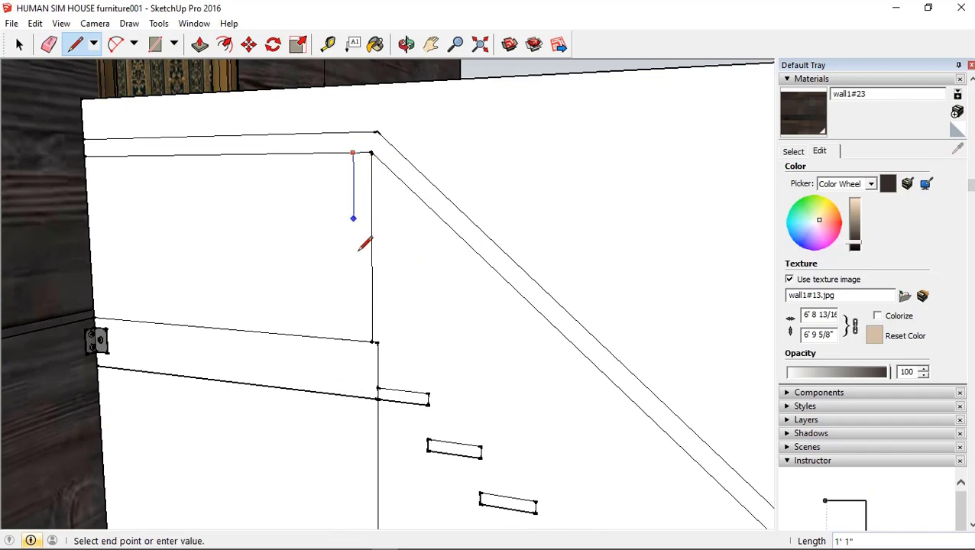
click(354, 339)
Draw a second double vertical post below the landing corner
scroll(322, 114, down, 1)
scroll(327, 124, down, 1)
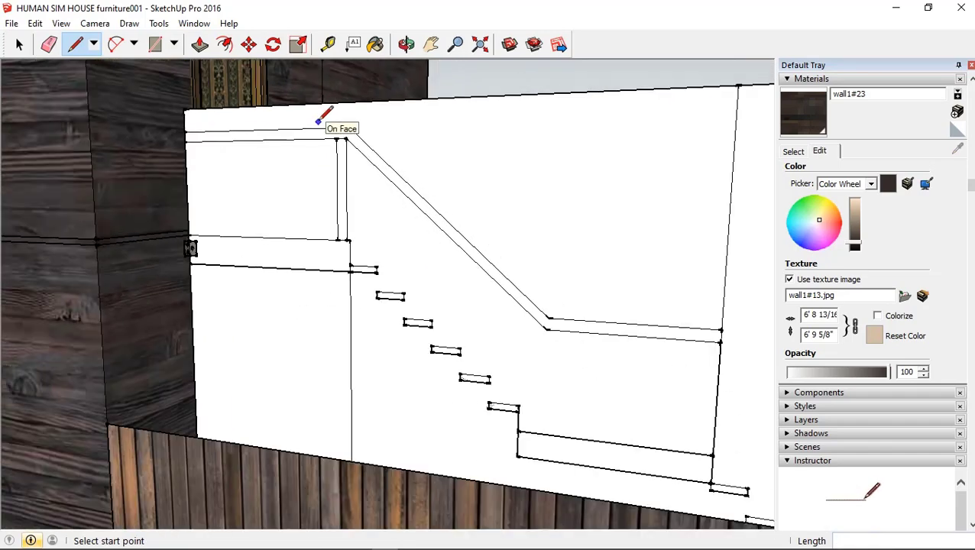
scroll(326, 124, down, 1)
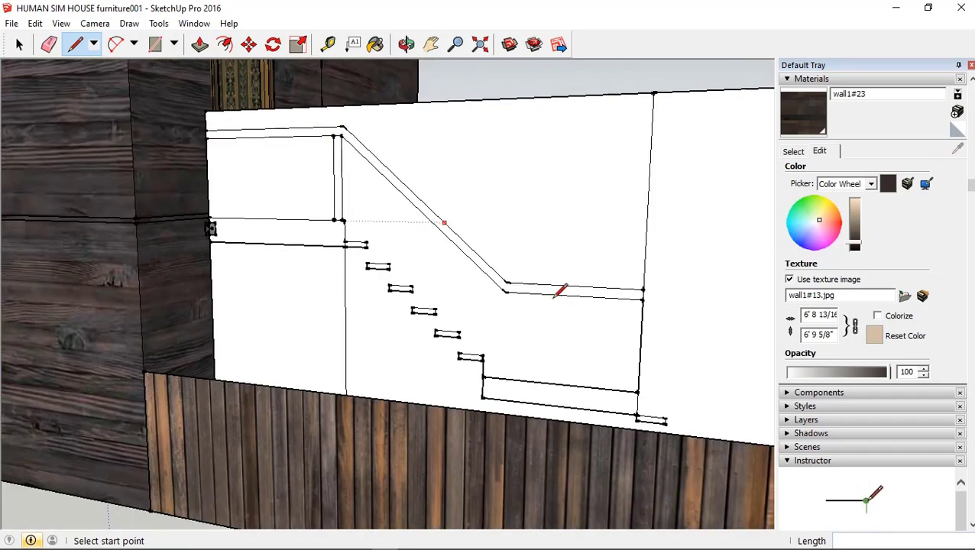
click(504, 378)
scroll(517, 325, up, 2)
scroll(510, 279, up, 1)
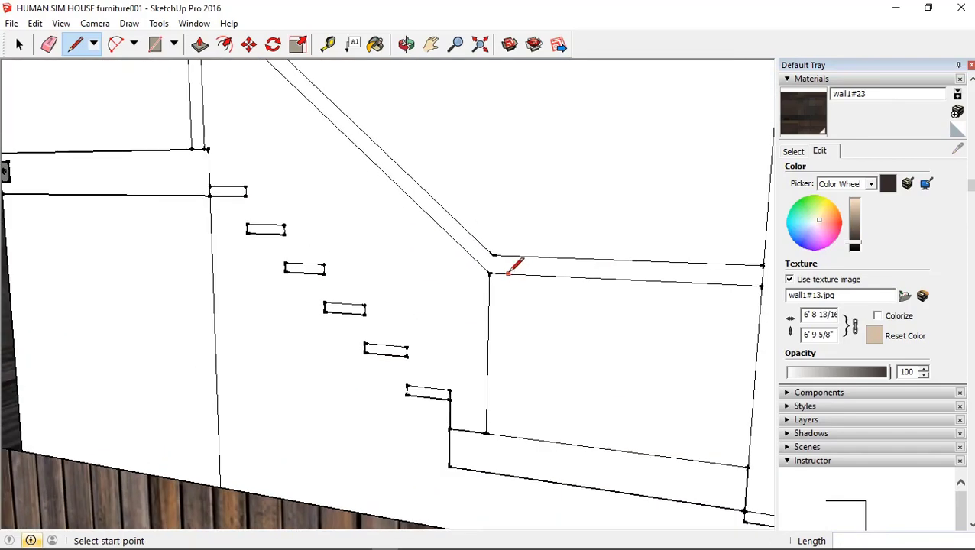
click(506, 273)
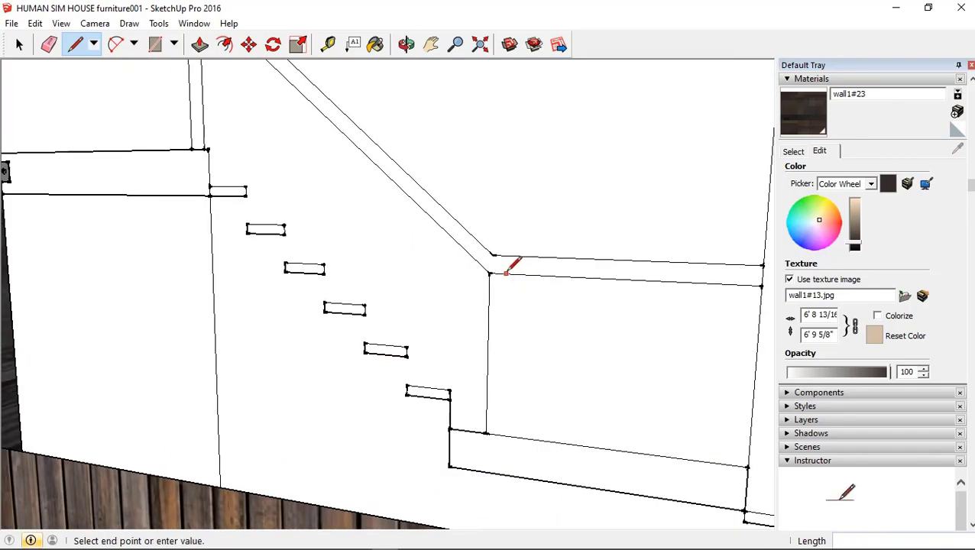
click(502, 434)
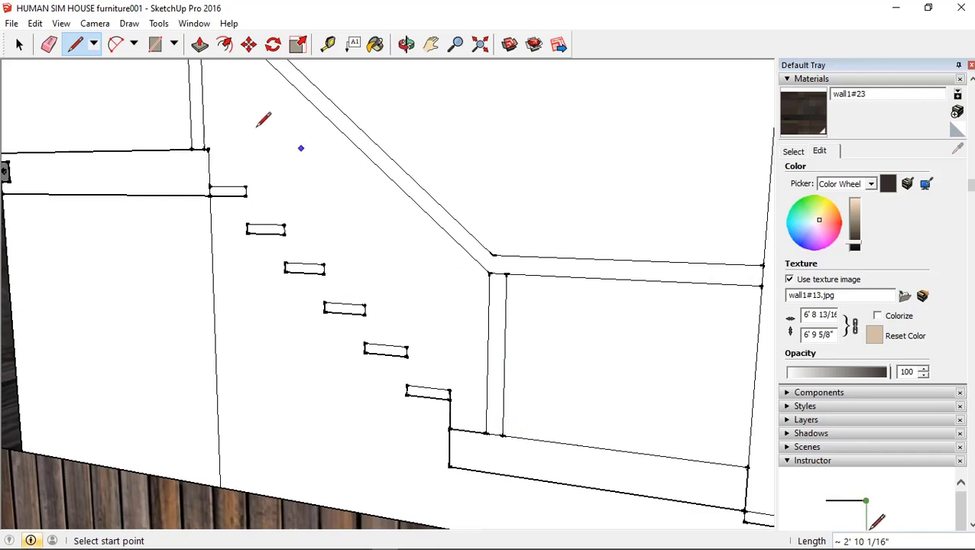
Orbit around the landing and start a line at its outer corner
click(48, 45)
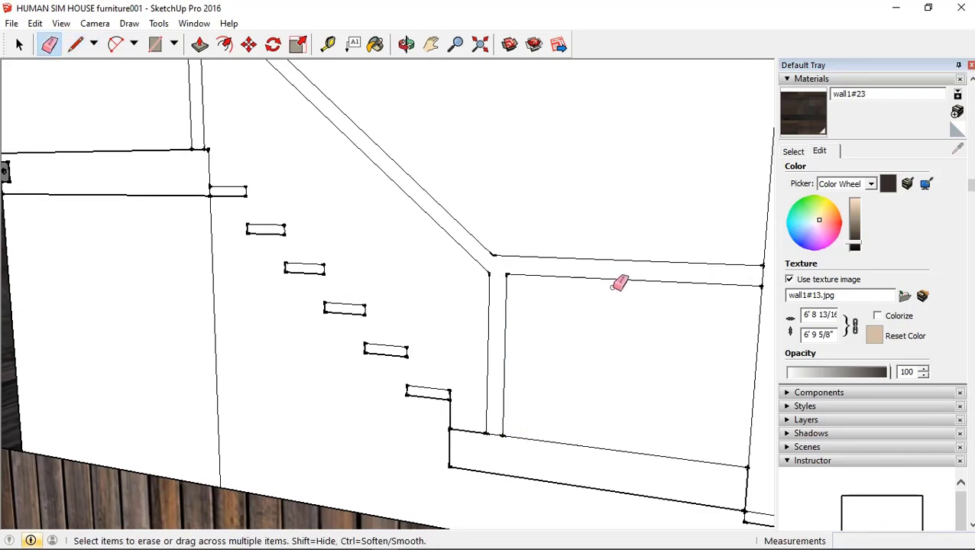
scroll(183, 207, down, 3)
scroll(420, 143, up, 3)
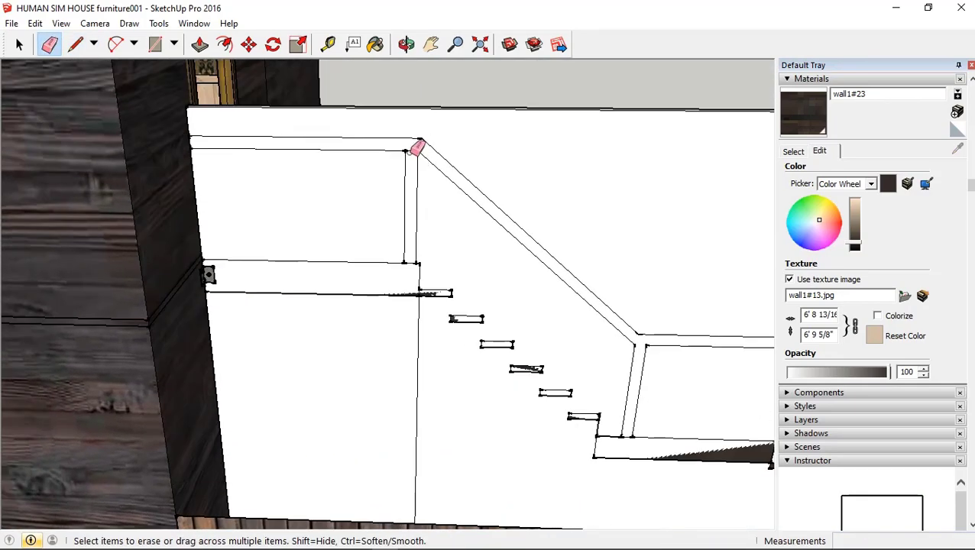
scroll(416, 145, down, 4)
mouse_move(348, 124)
middle_down()
mouse_move(619, 279)
mouse_move(549, 283)
middle_up()
scroll(564, 219, up, 4)
scroll(564, 229, up, 2)
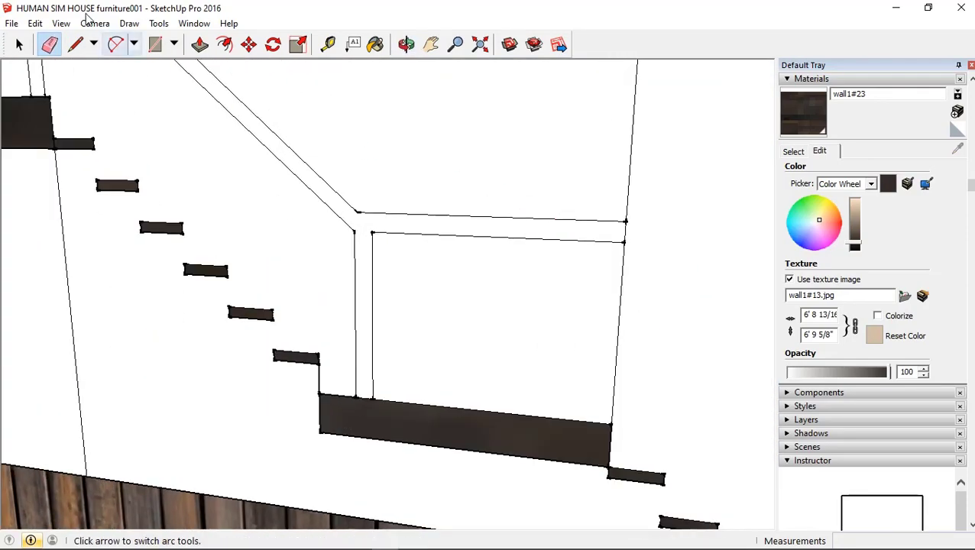
click(75, 44)
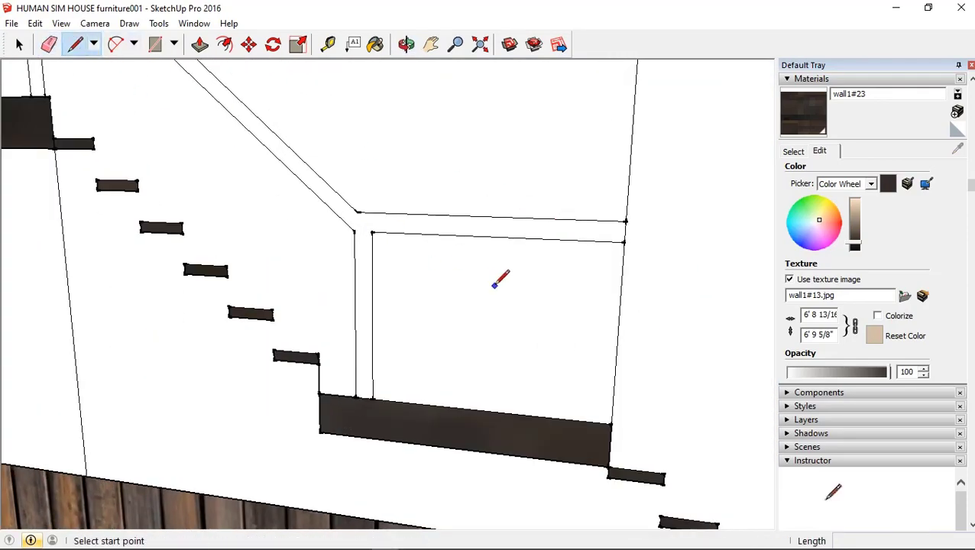
click(613, 242)
scroll(374, 215, down, 4)
middle_drag(233, 148, 370, 278)
scroll(394, 327, up, 3)
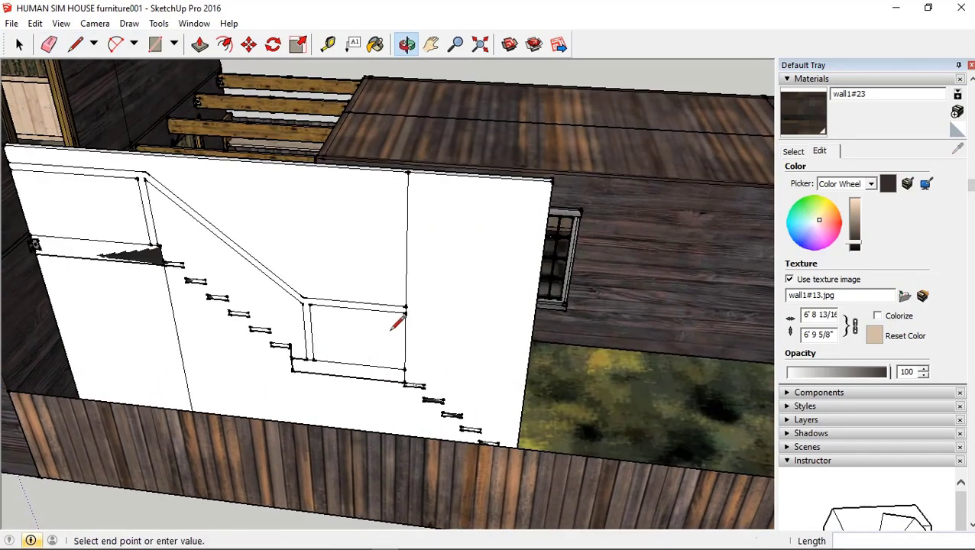
Remove the stray diagonal line that ended on the wall's edge
click(522, 418)
mouse_move(521, 418)
middle_down()
mouse_move(550, 337)
mouse_move(577, 330)
mouse_move(516, 349)
middle_up()
scroll(559, 321, up, 3)
scroll(478, 344, up, 2)
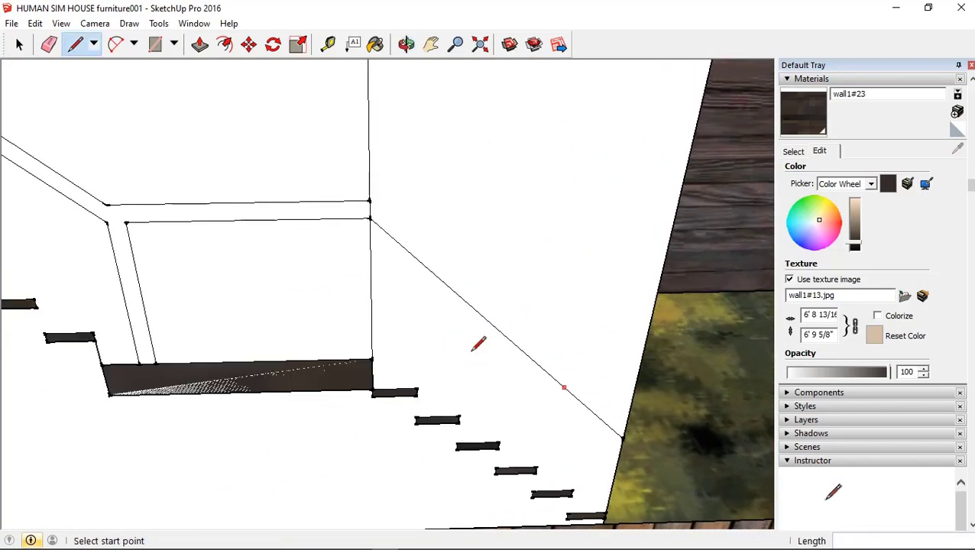
right_click(493, 332)
click(508, 352)
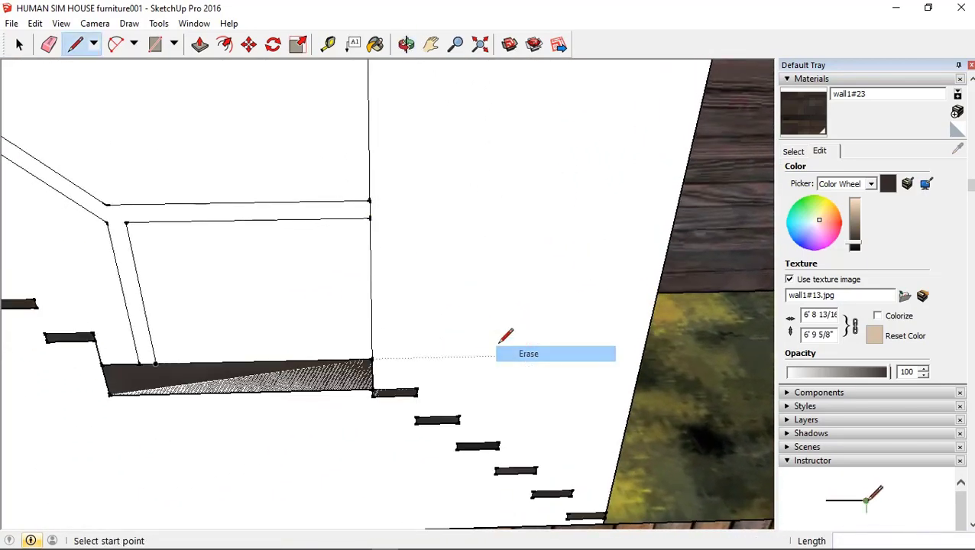
Draw two parallel lines from the lower landing corner to the wall's edge
click(370, 217)
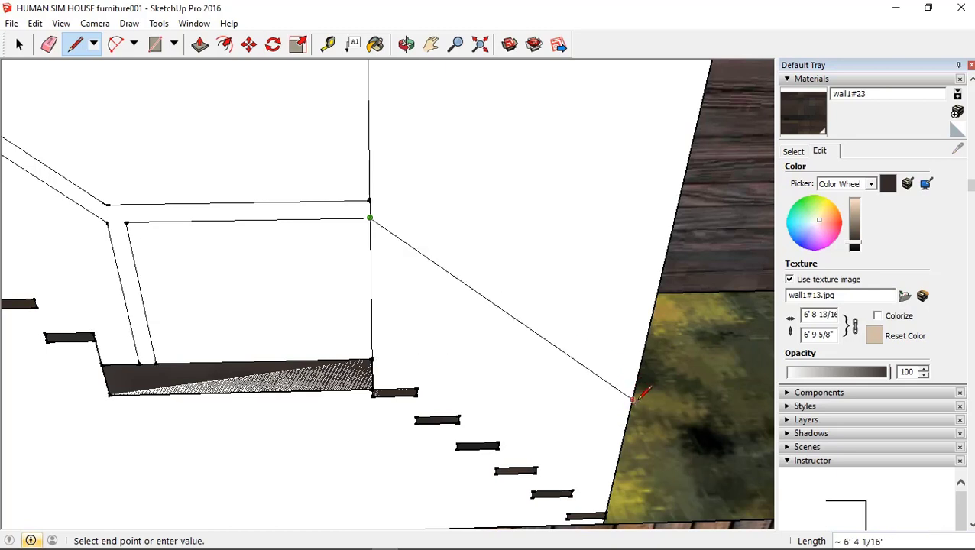
click(634, 399)
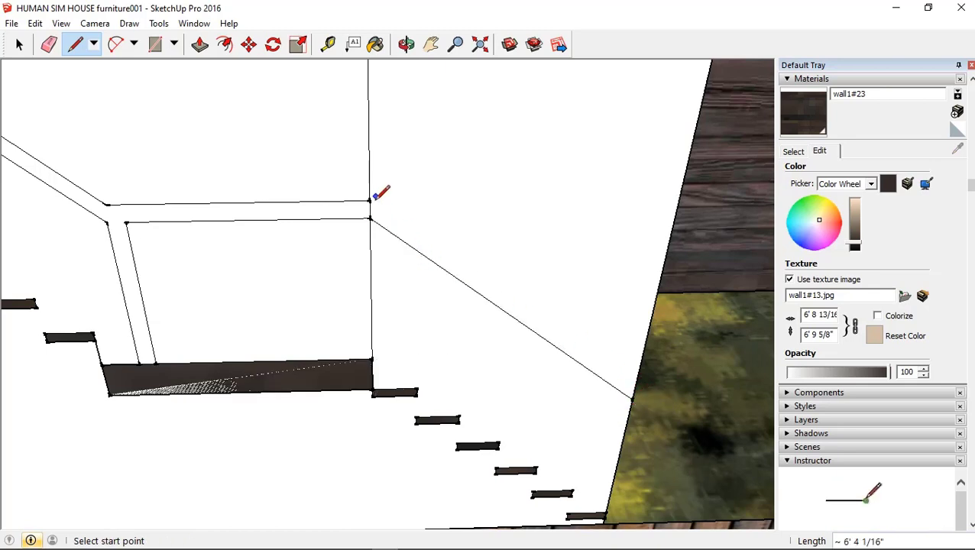
click(635, 386)
Add a short line down to the panel's bottom corner, completing the double post
mouse_move(646, 372)
middle_down()
mouse_move(433, 354)
mouse_move(479, 207)
middle_up()
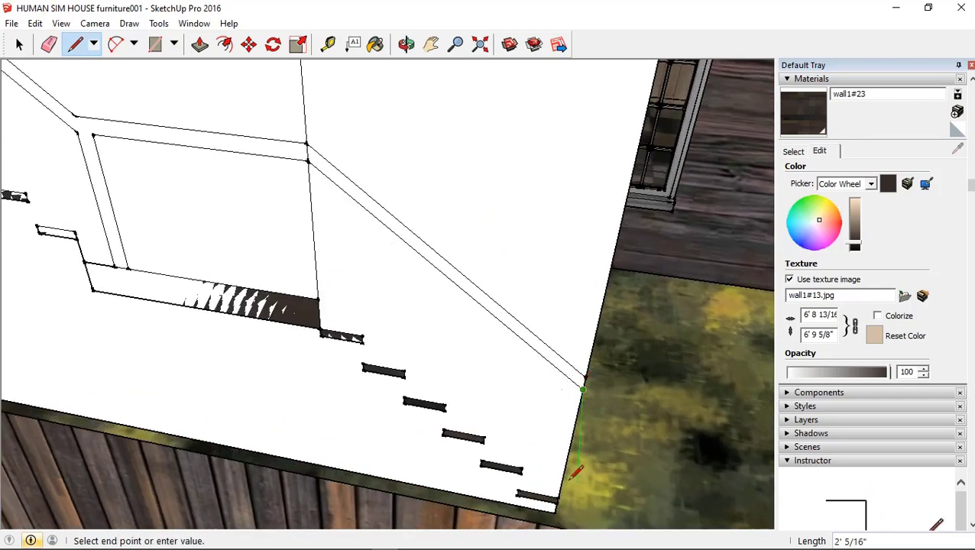
mouse_move(564, 475)
middle_down()
mouse_move(562, 460)
mouse_move(570, 529)
middle_up()
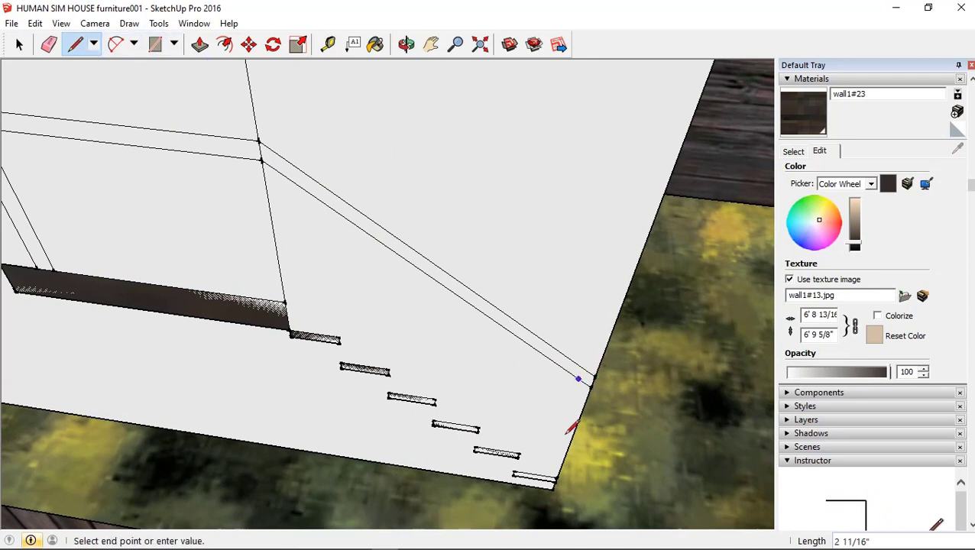
click(552, 484)
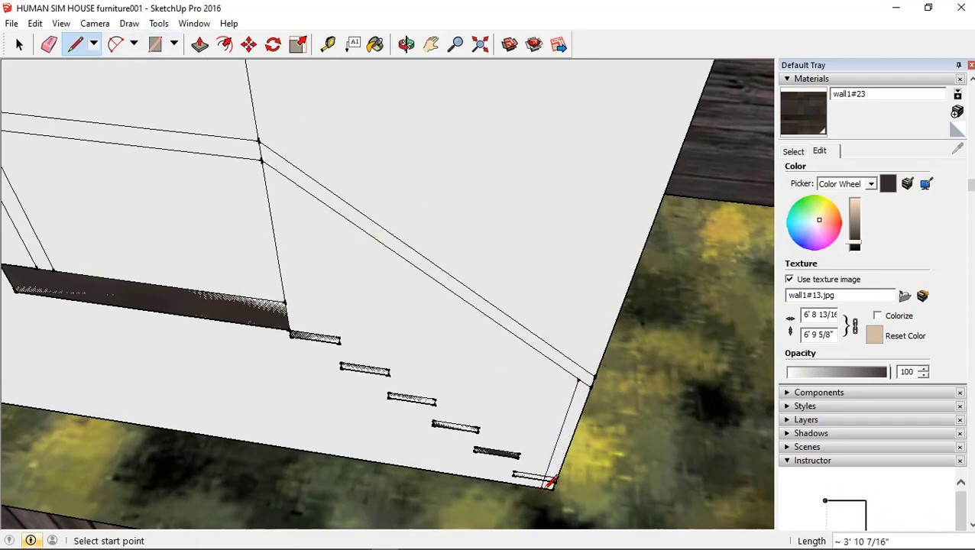
click(48, 45)
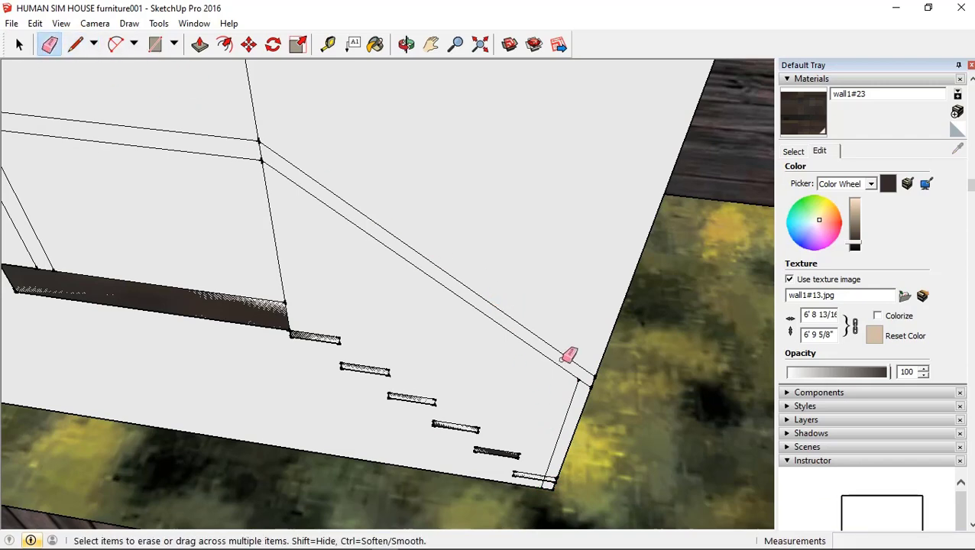
scroll(469, 349, down, 2)
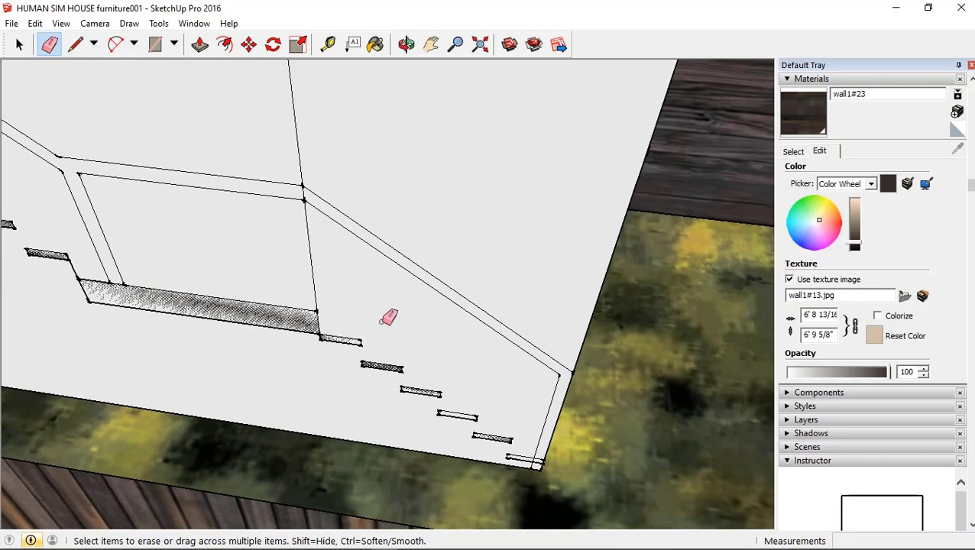
click(75, 44)
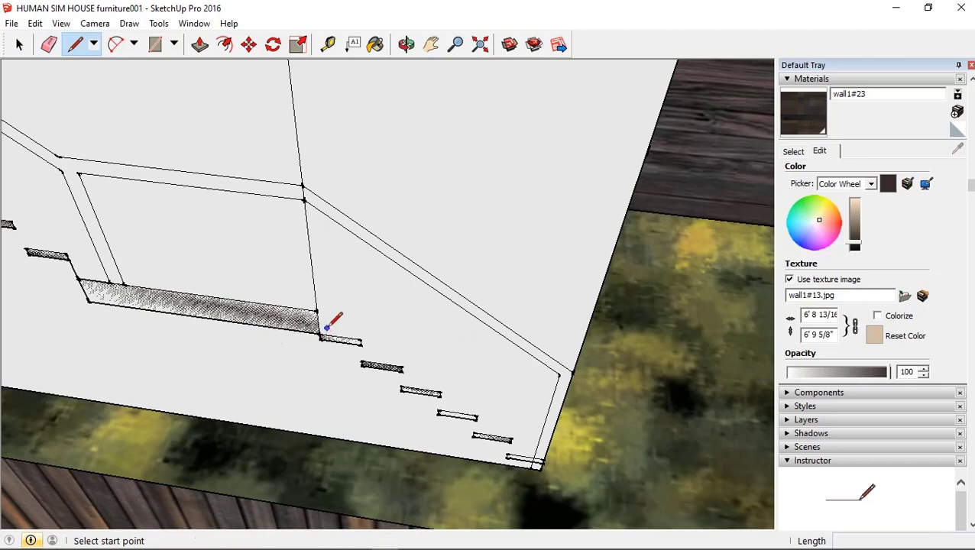
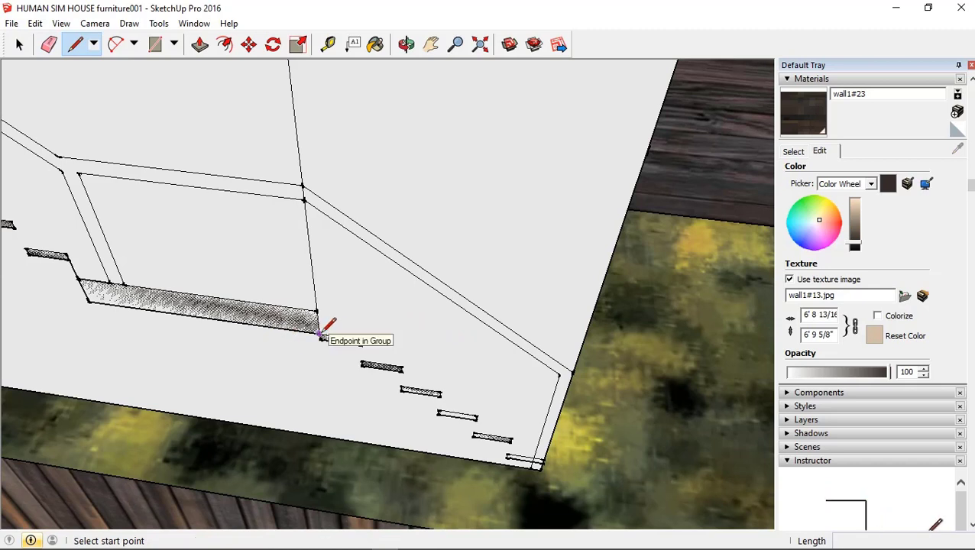
Draw a line from the wall's bottom corner up to the step corner, splitting the wall face
click(530, 466)
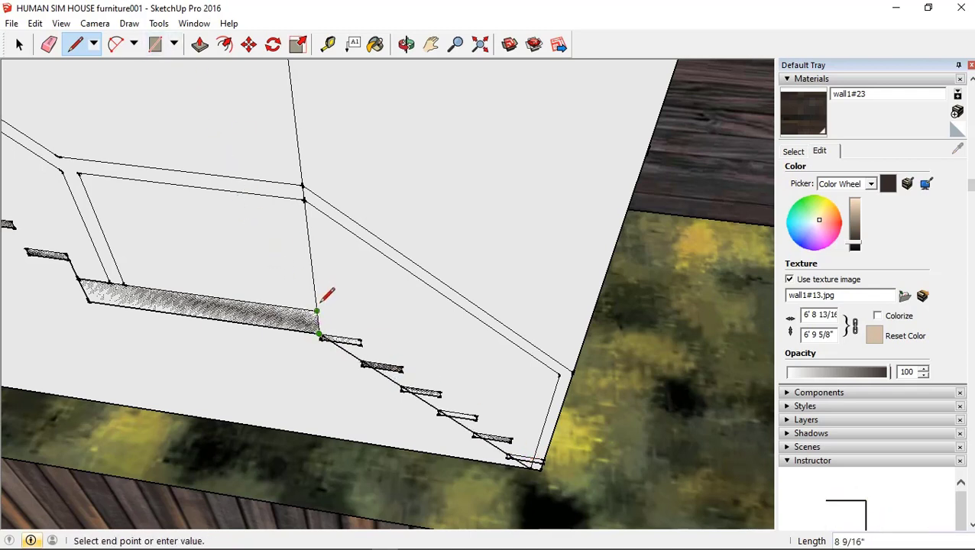
click(316, 311)
right_click(353, 300)
key(Escape)
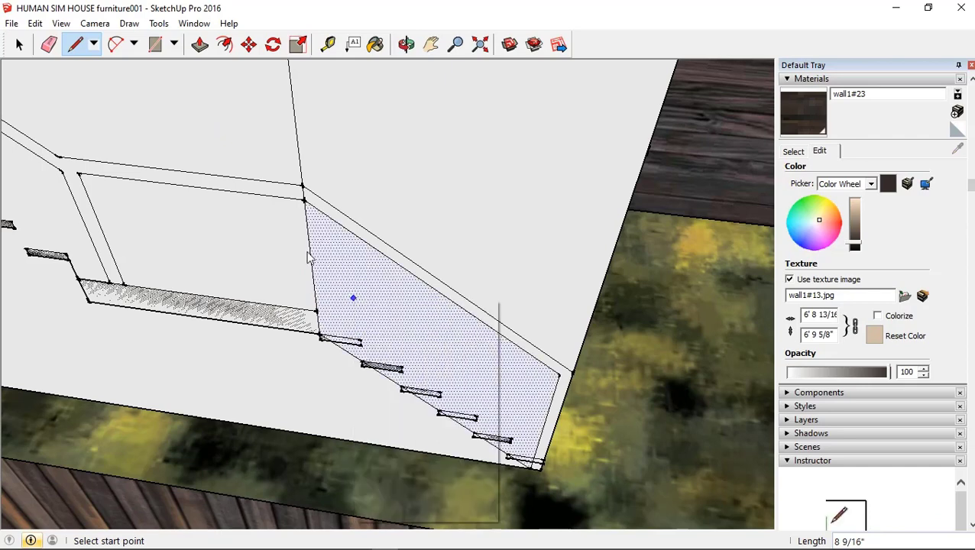
Erase the stray edge left on the wall beside the staircase
right_click(308, 257)
right_click(310, 258)
click(336, 276)
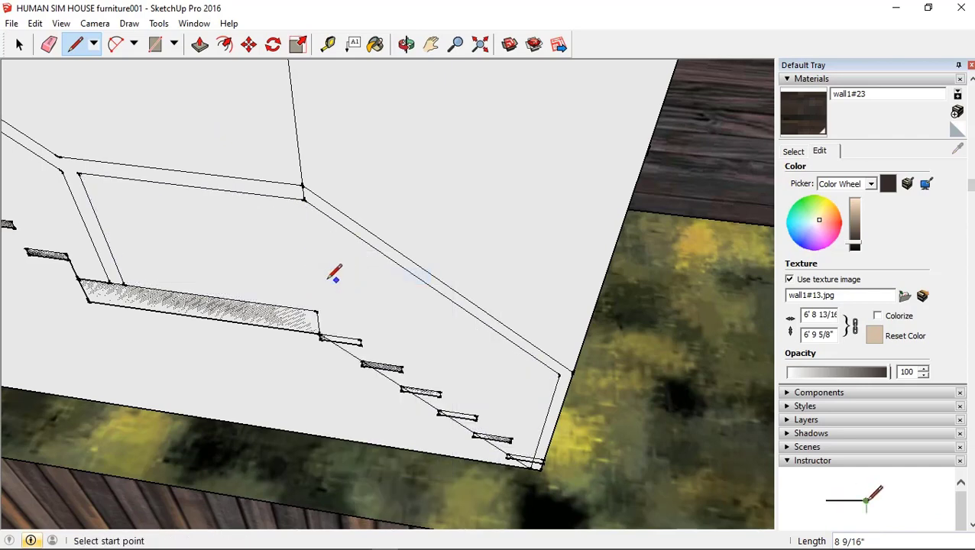
right_click(303, 283)
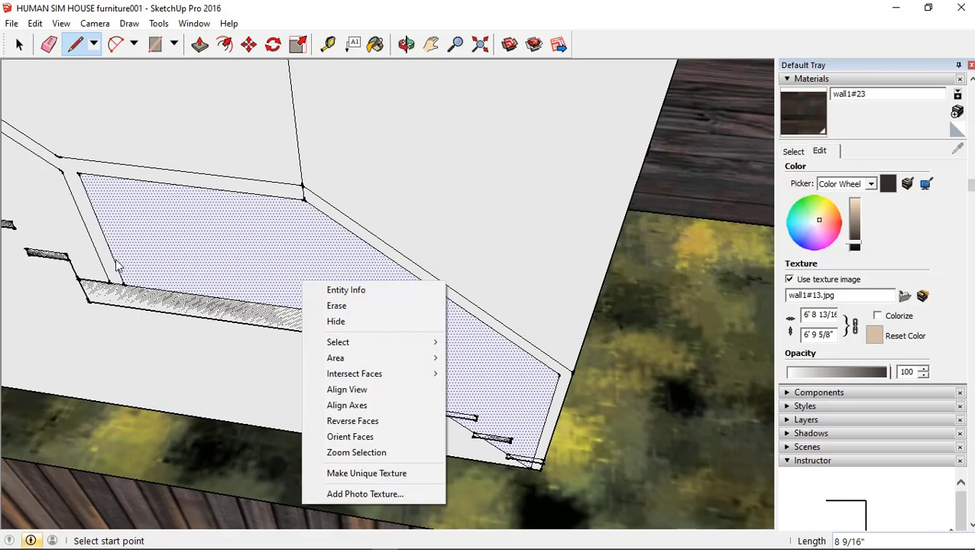
click(75, 44)
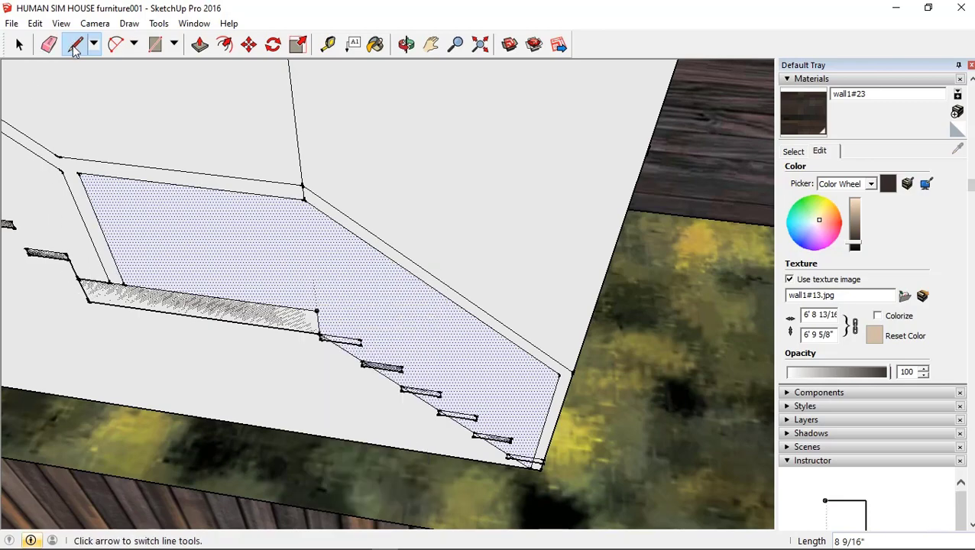
scroll(446, 321, down, 3)
scroll(447, 321, down, 2)
Push the sloped wall face inward 3 1/8" beside the stairs
middle_drag(448, 320, 244, 279)
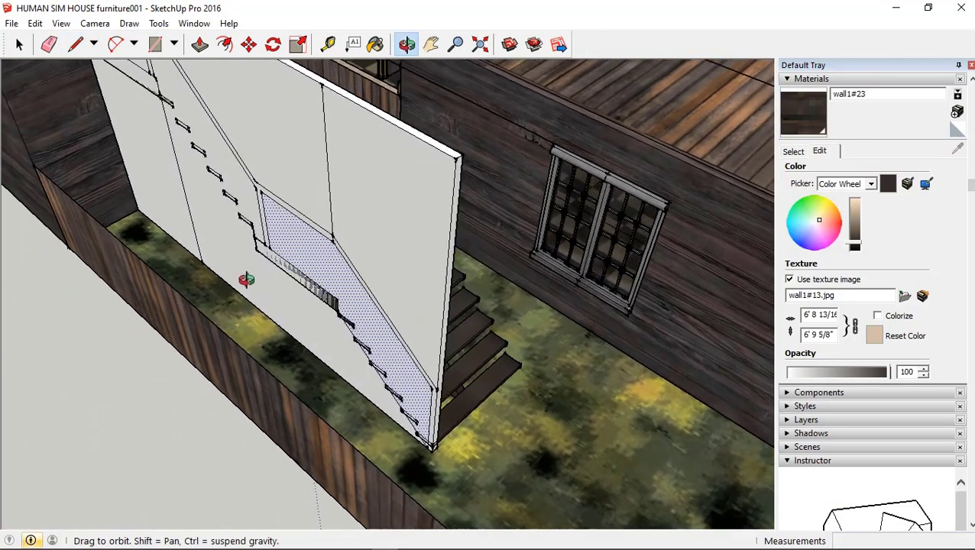
click(199, 44)
scroll(287, 275, up, 3)
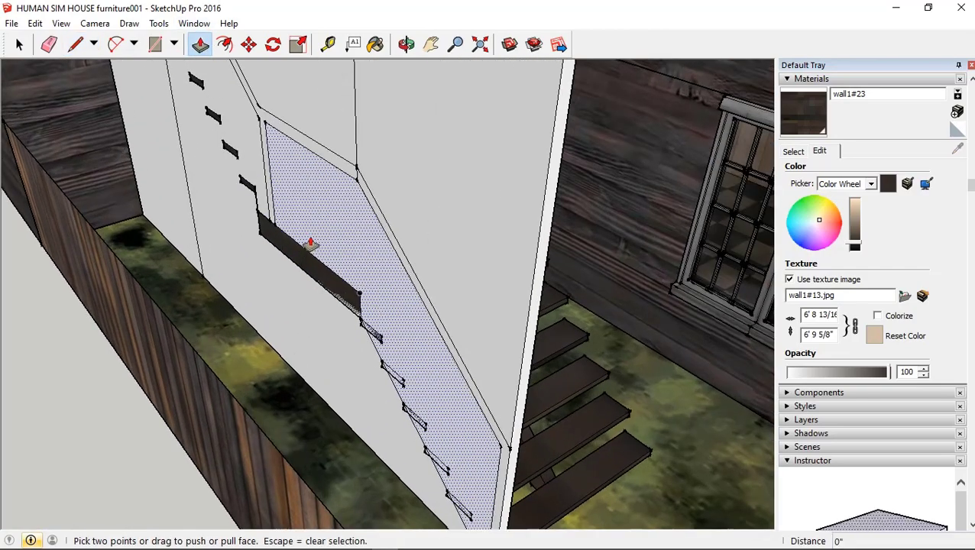
drag(317, 244, 353, 271)
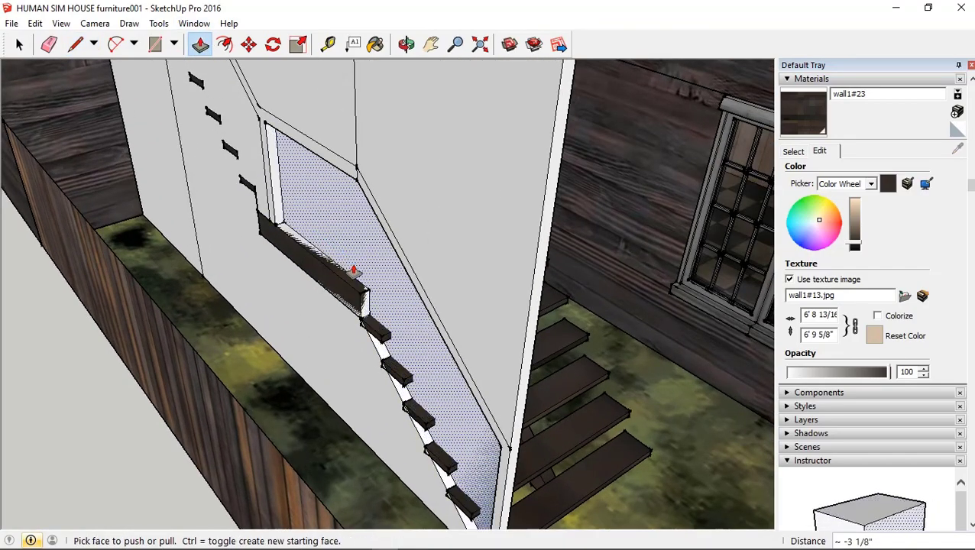
middle_drag(354, 271, 374, 255)
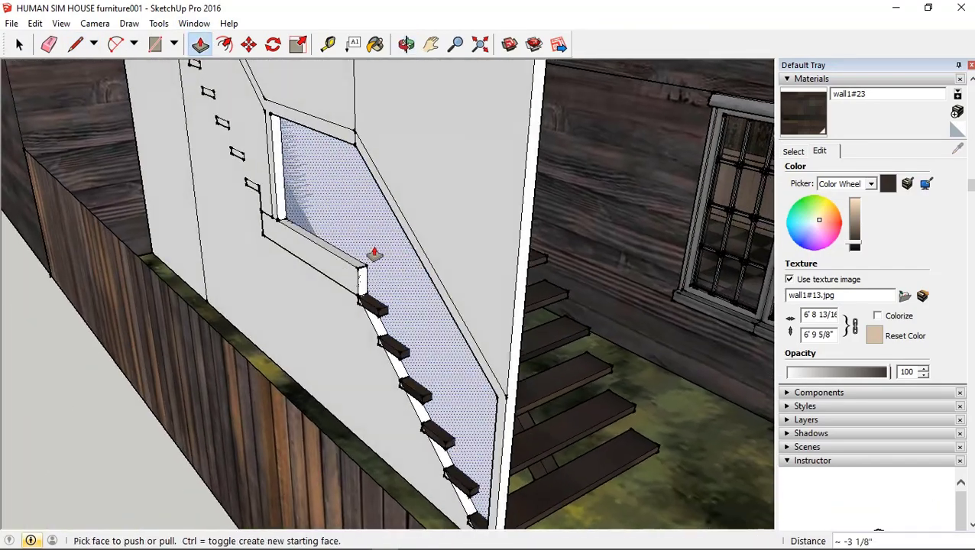
mouse_move(374, 254)
mouse_down()
mouse_move(315, 209)
mouse_move(321, 238)
mouse_up()
right_click(325, 207)
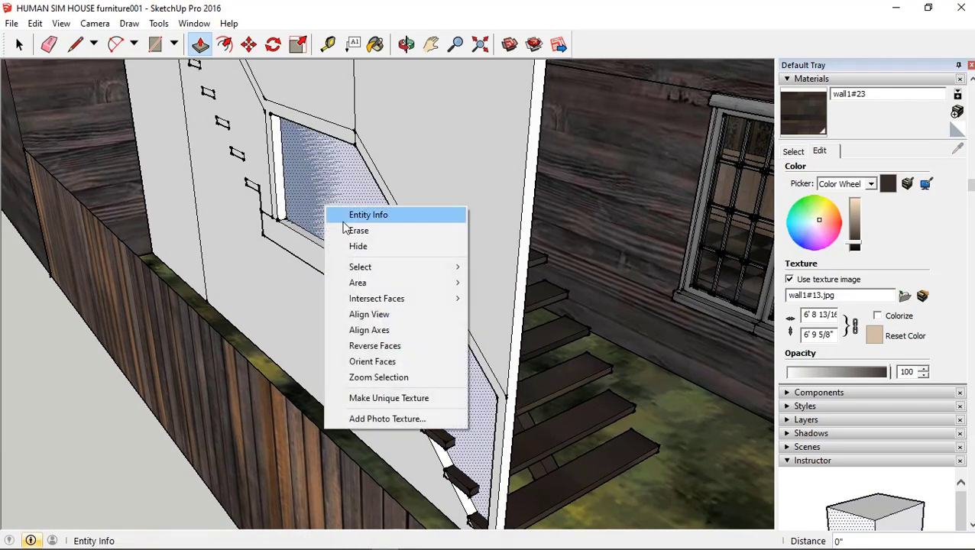
key(Escape)
mouse_move(257, 221)
middle_down()
mouse_move(126, 194)
mouse_move(114, 172)
middle_up()
Undo the recent erase and the wall push with Edit > Undo
click(36, 23)
click(46, 40)
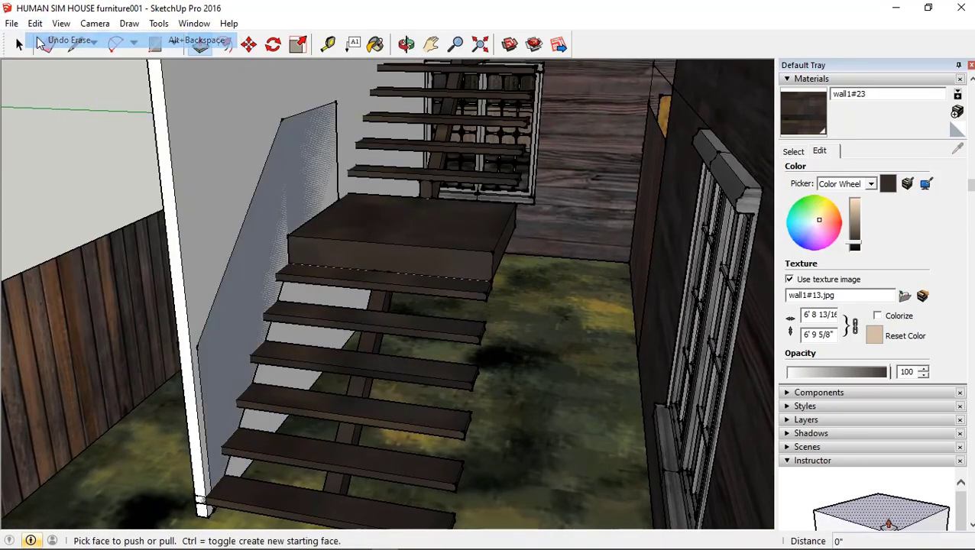
click(35, 23)
click(46, 40)
click(35, 23)
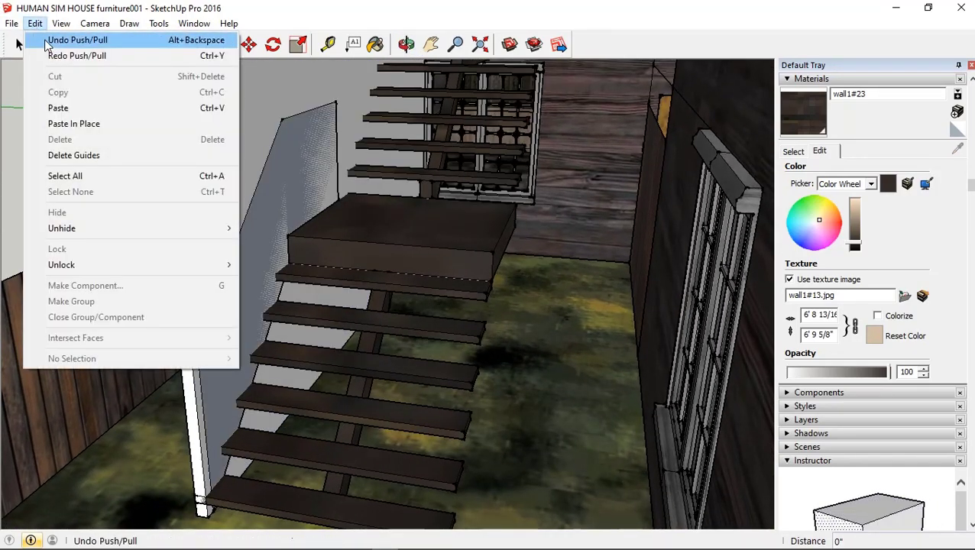
click(46, 40)
Erase the dividing edge to merge the upper wall faces, then start pushing the merged face
mouse_move(130, 107)
middle_down()
mouse_move(495, 277)
mouse_move(581, 168)
middle_up()
right_click(552, 163)
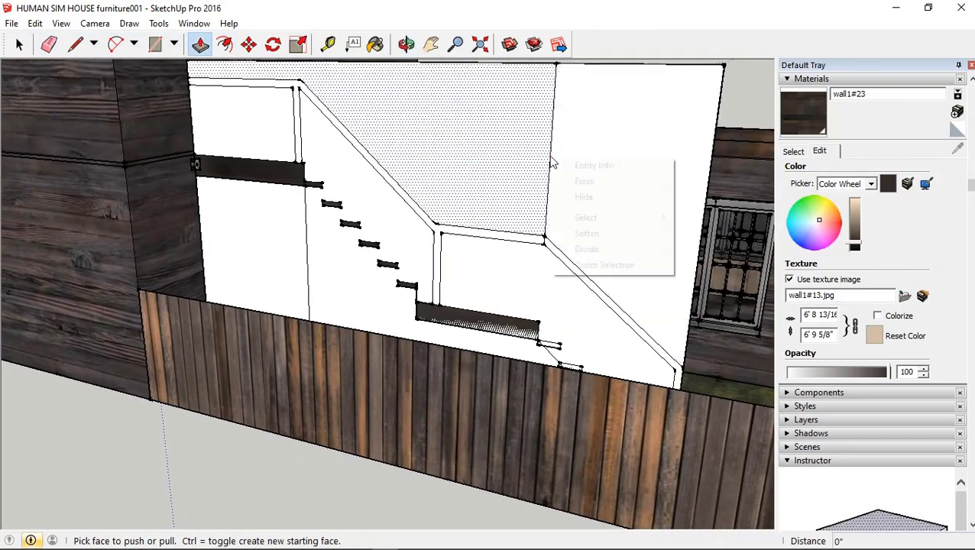
click(583, 183)
click(485, 174)
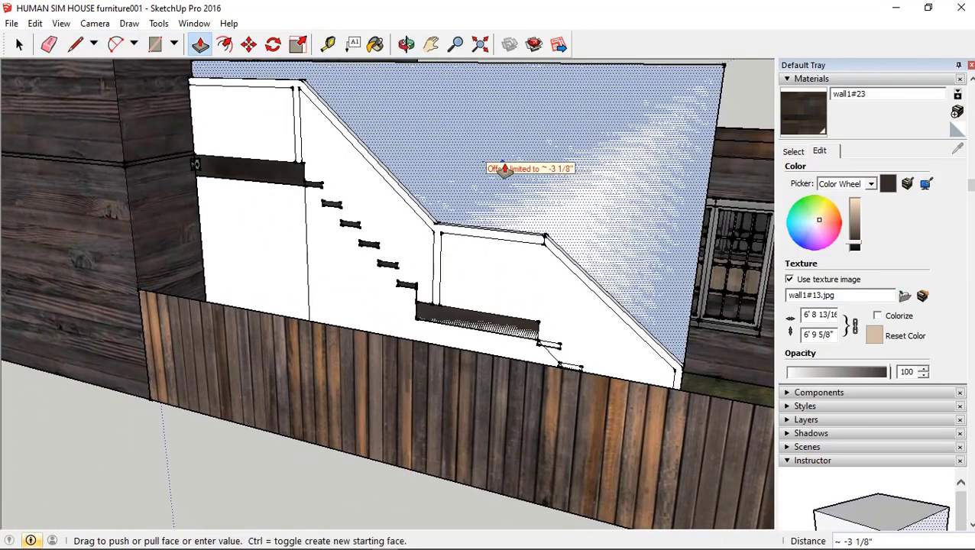
middle_drag(504, 169, 251, 228)
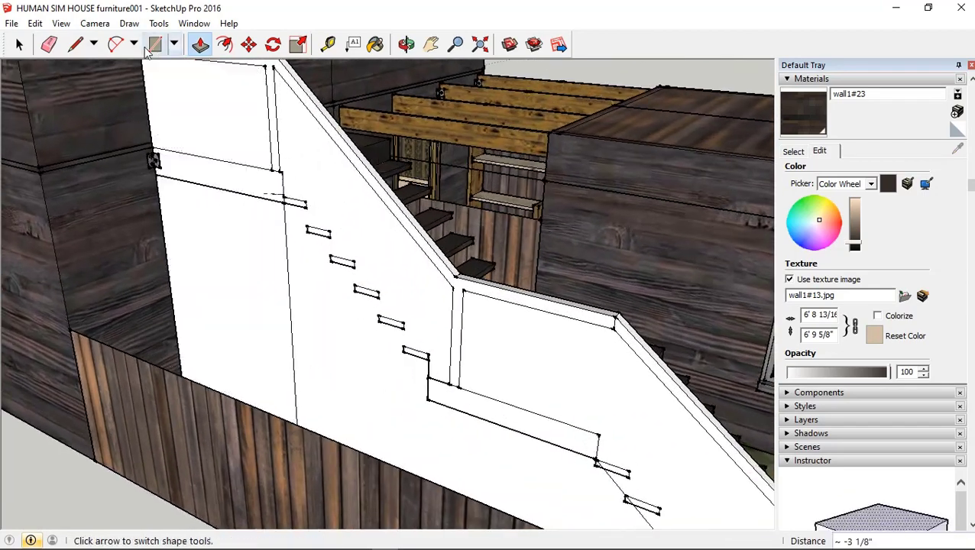
Draw a line at the wall's top corner and push the upper-left and triangular faces through
click(75, 44)
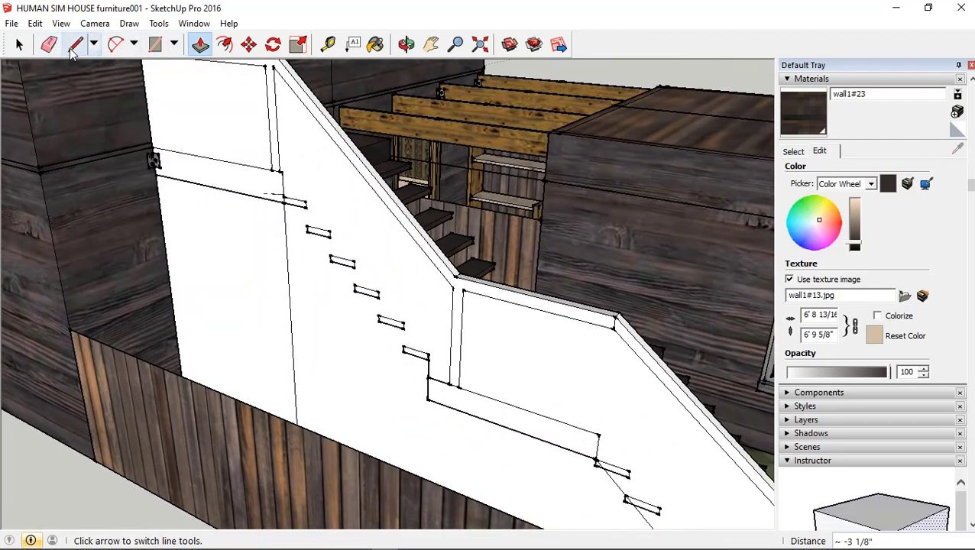
click(152, 146)
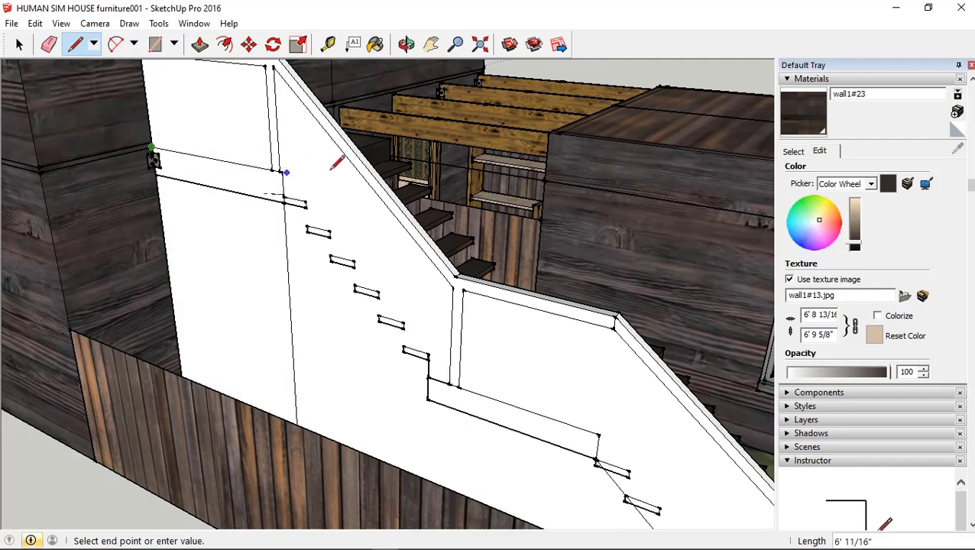
click(200, 43)
click(201, 134)
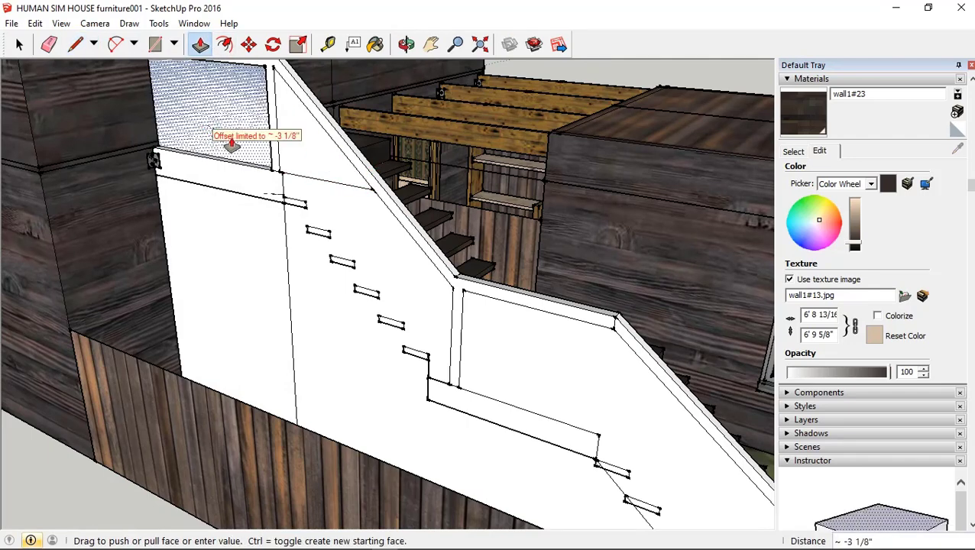
click(306, 180)
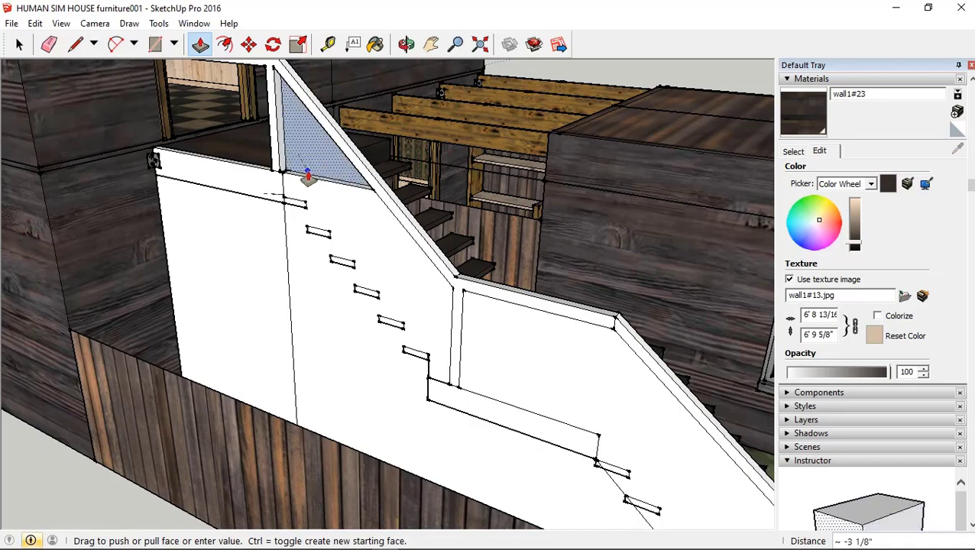
click(283, 143)
mouse_move(395, 206)
middle_down()
mouse_move(246, 163)
mouse_move(337, 210)
mouse_move(308, 200)
middle_up()
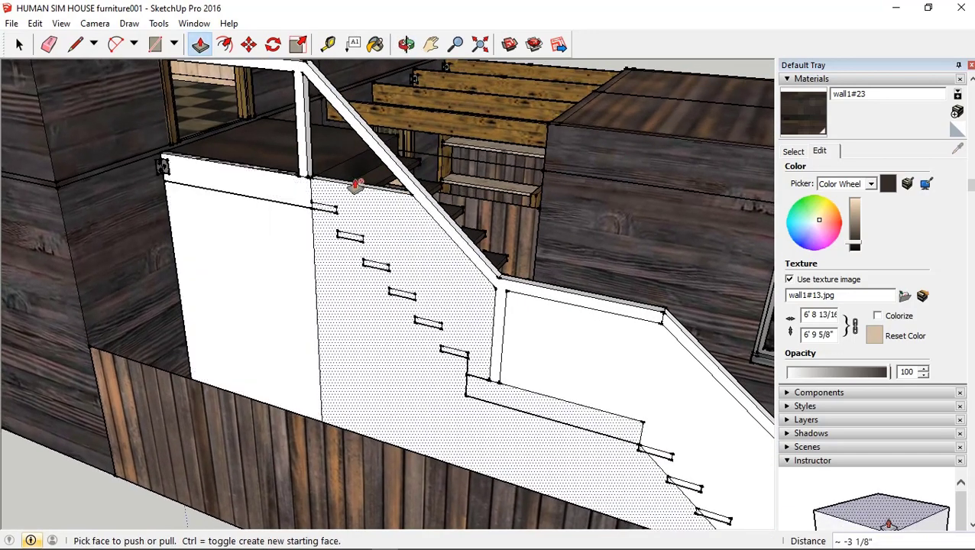
middle_drag(413, 235, 191, 87)
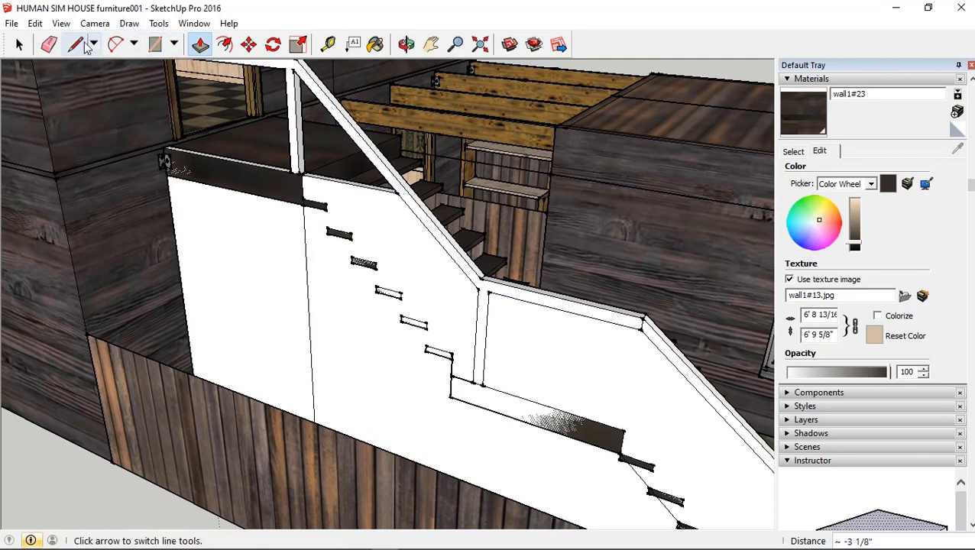
Draw lines from the wall's top endpoint diagonally down to the step corners, splitting the lower wall
click(75, 43)
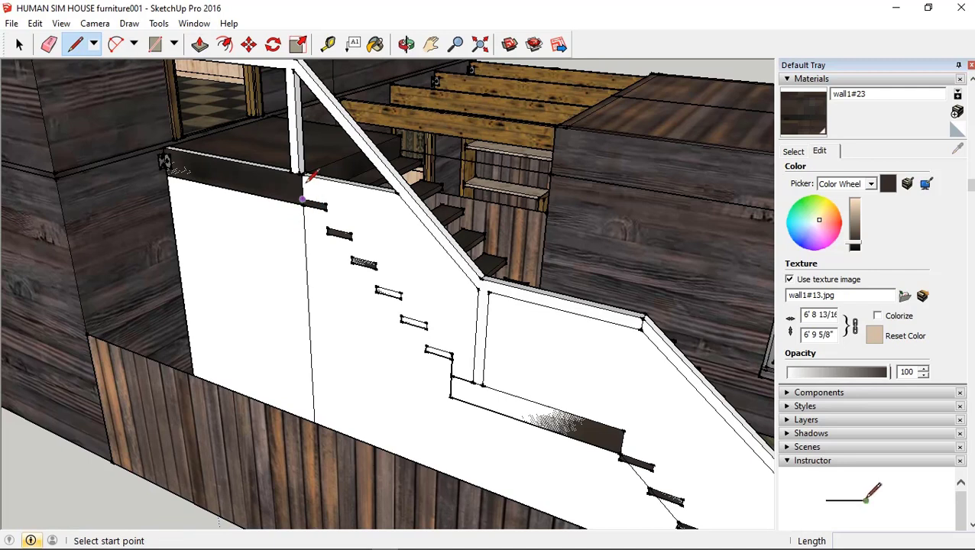
click(302, 175)
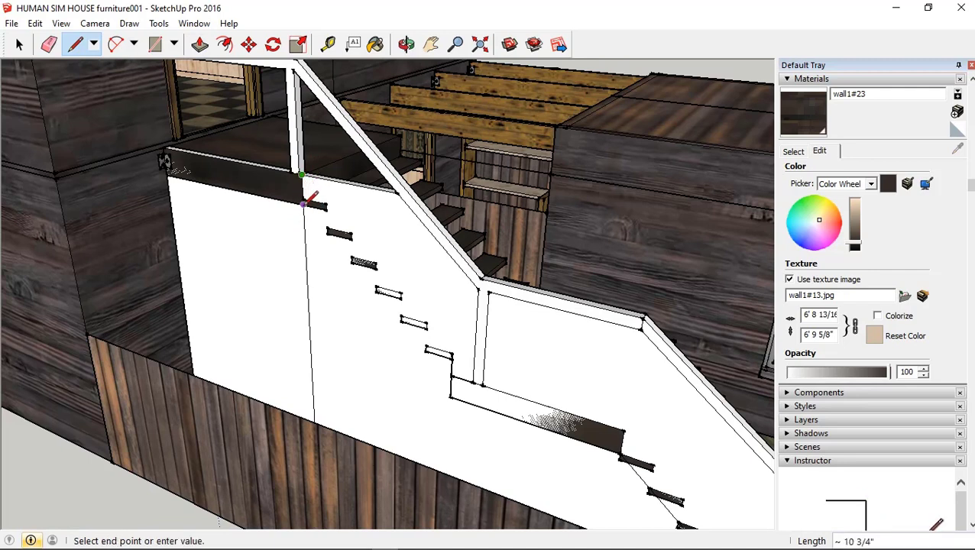
click(304, 204)
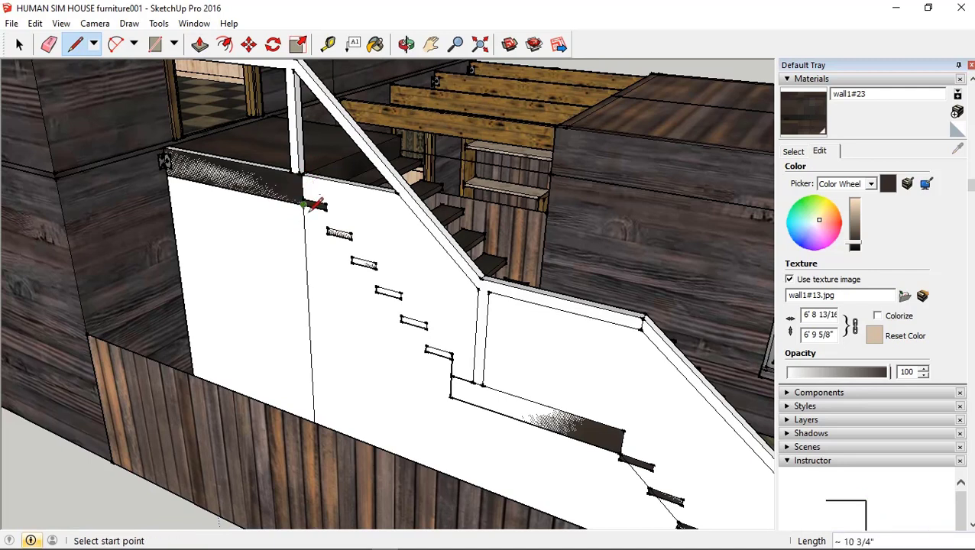
click(458, 374)
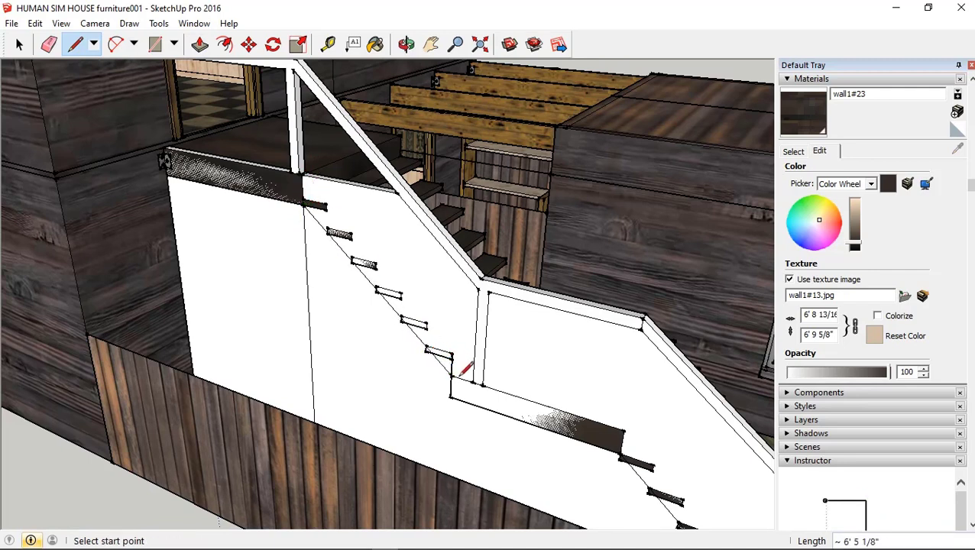
click(625, 429)
right_click(557, 344)
click(200, 44)
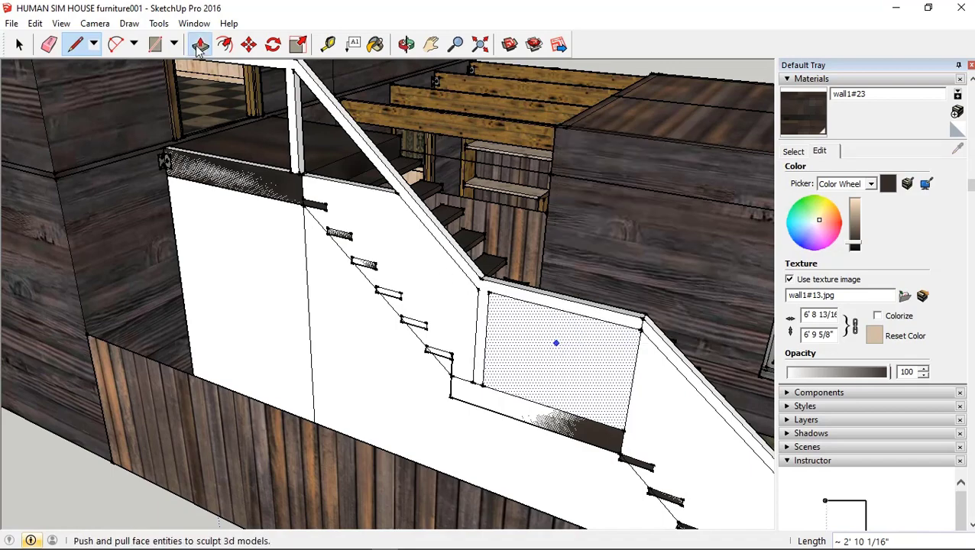
Push the diagonal wall face away to open up the stairs
right_click(393, 257)
click(390, 252)
click(390, 252)
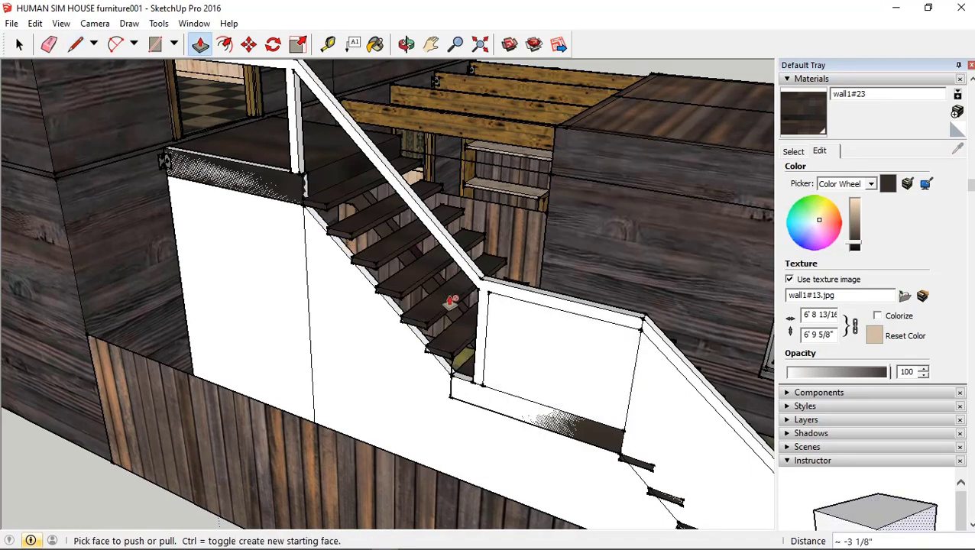
middle_drag(449, 303, 195, 182)
Push the wall face beside the stairs through the wall, redoing it after one undo
click(217, 211)
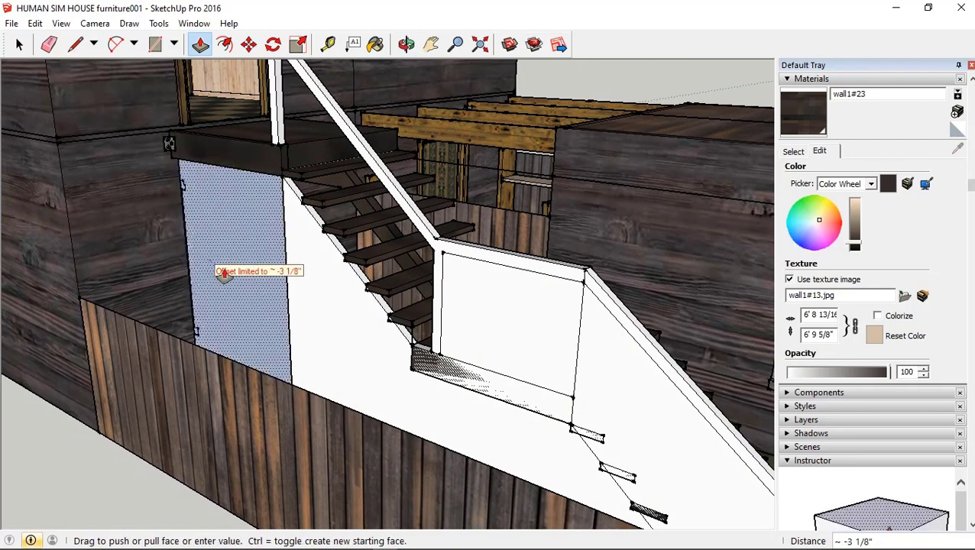
click(237, 279)
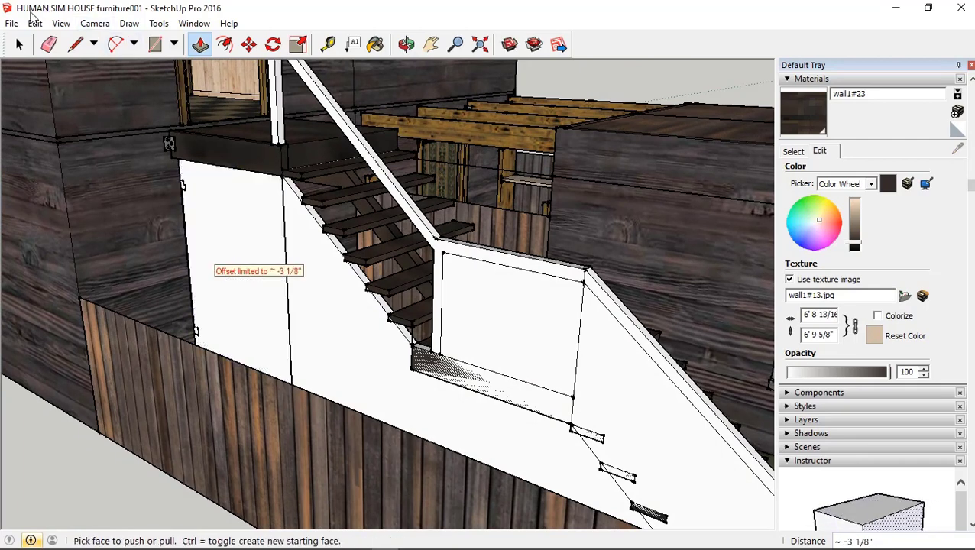
click(36, 24)
click(76, 35)
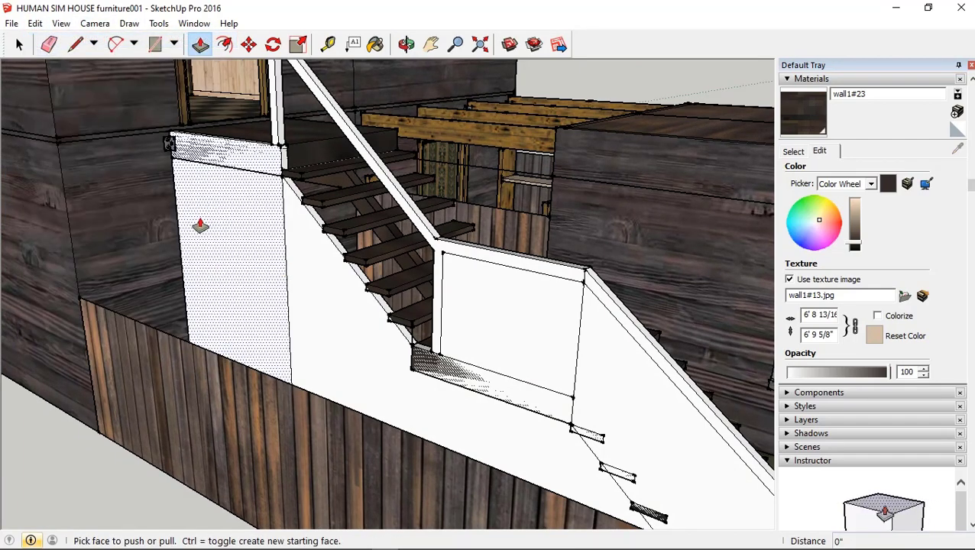
click(205, 225)
click(319, 282)
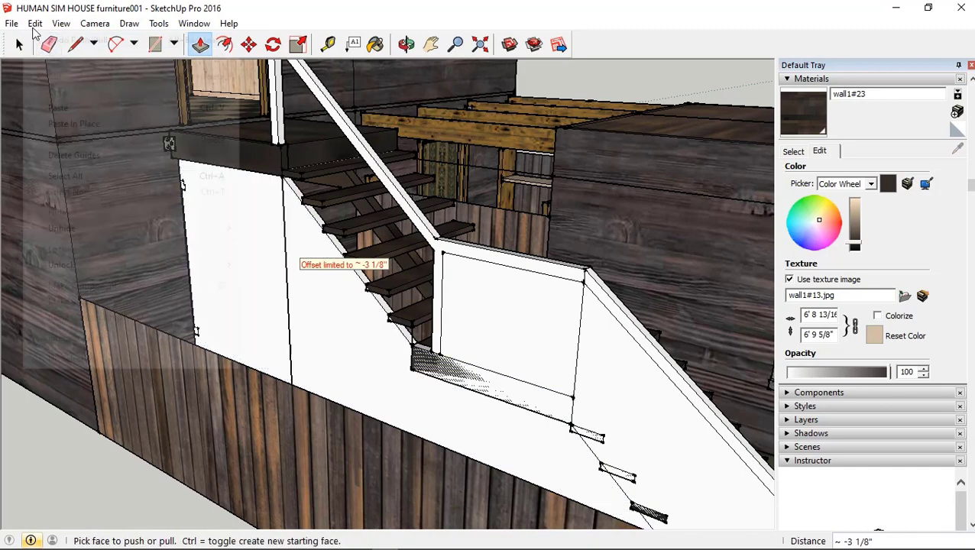
click(36, 23)
middle_drag(305, 282, 207, 292)
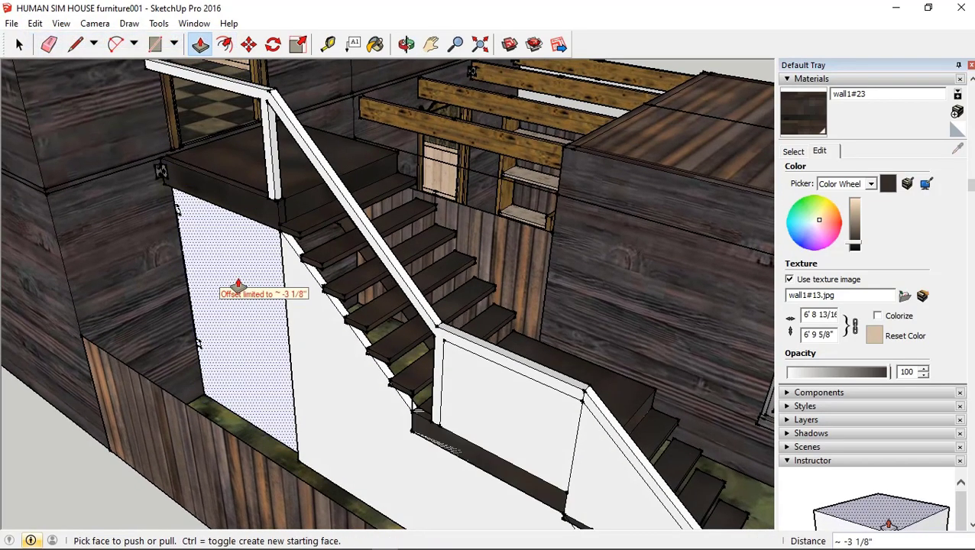
Erase the wall face under the upper flight and the leftover edges on the wall and floor
right_click(243, 284)
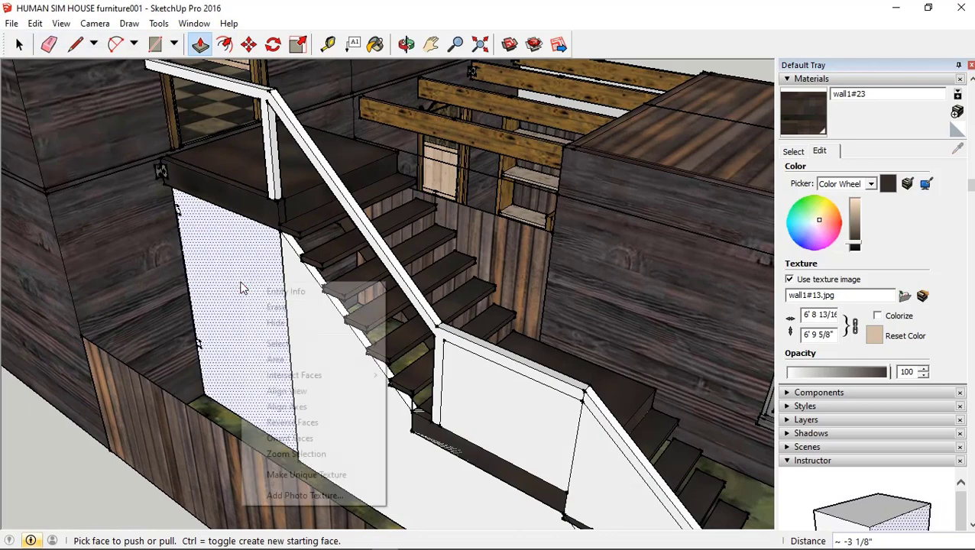
click(275, 307)
middle_drag(232, 283, 218, 348)
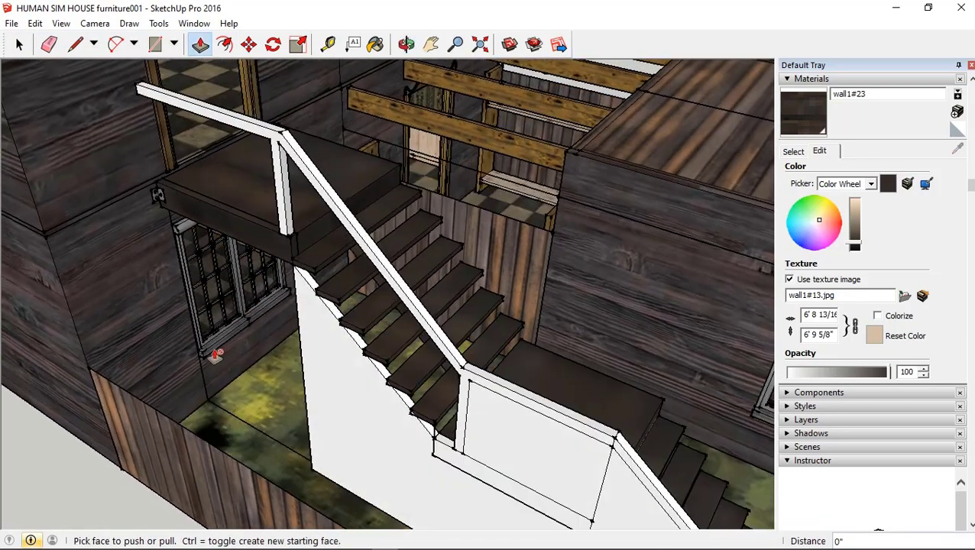
right_click(204, 377)
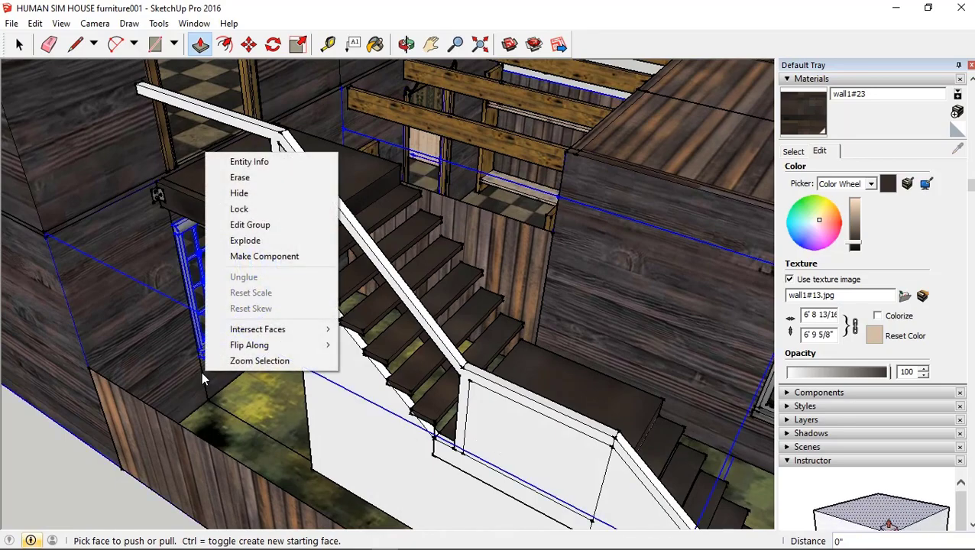
right_click(205, 378)
click(237, 399)
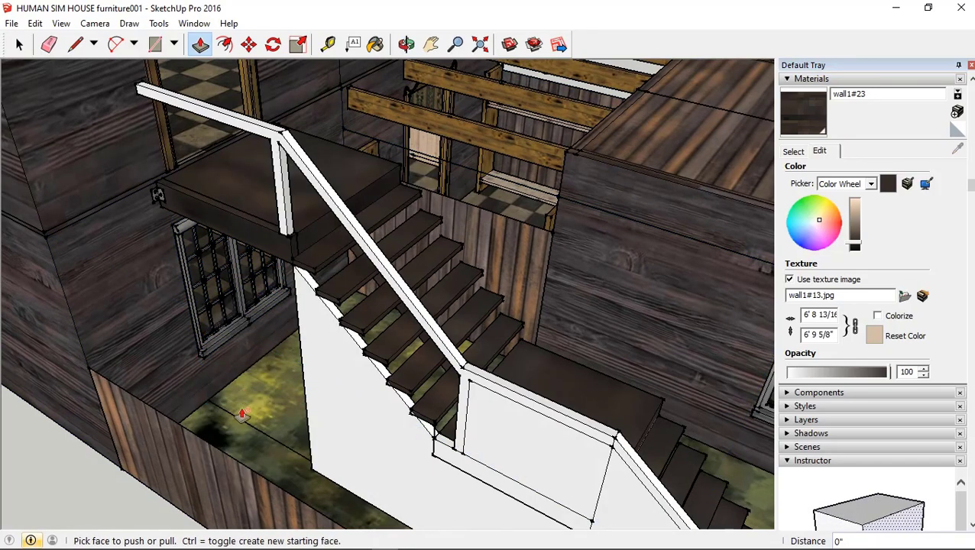
right_click(241, 423)
click(274, 442)
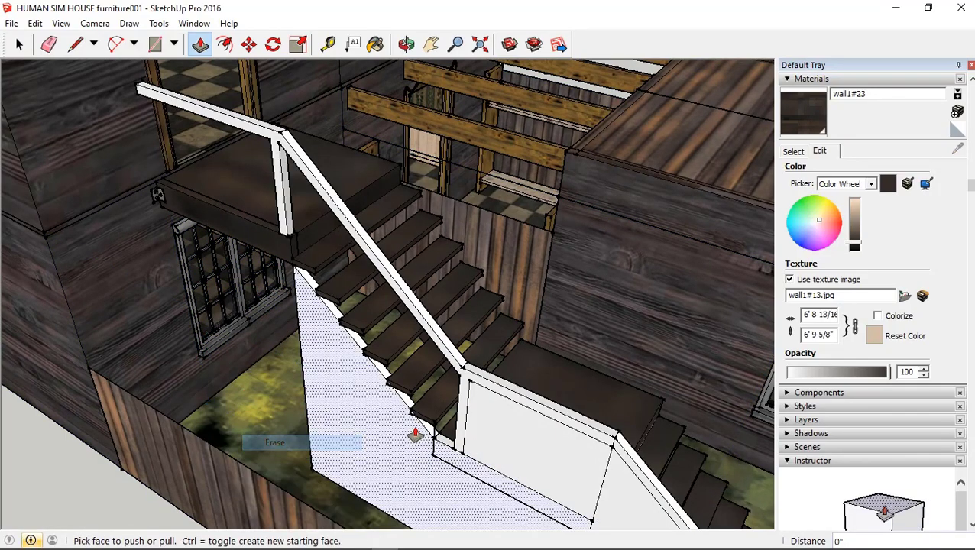
Push away the face below the stairs and the panel beside the lower flight
mouse_move(413, 436)
middle_down()
mouse_move(334, 328)
mouse_move(351, 390)
mouse_move(299, 406)
middle_up()
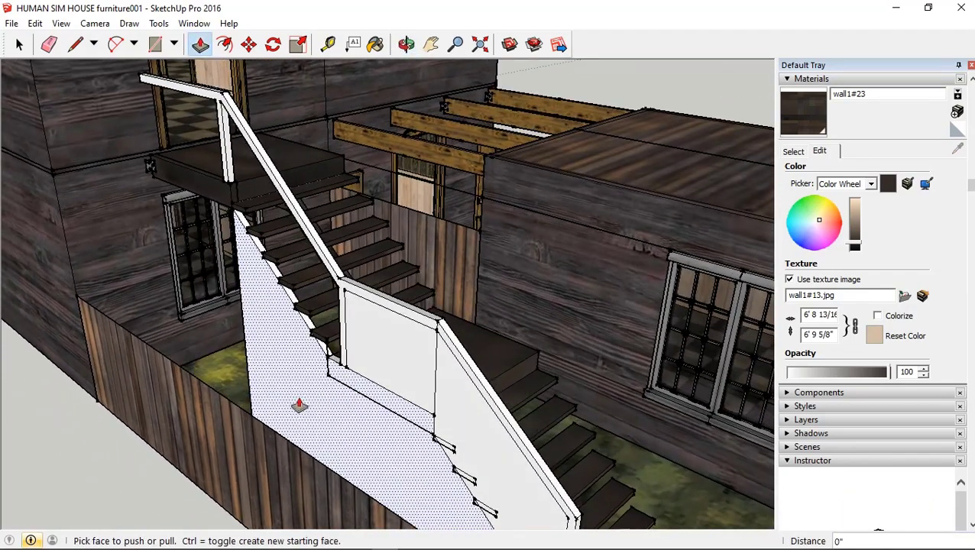
click(341, 415)
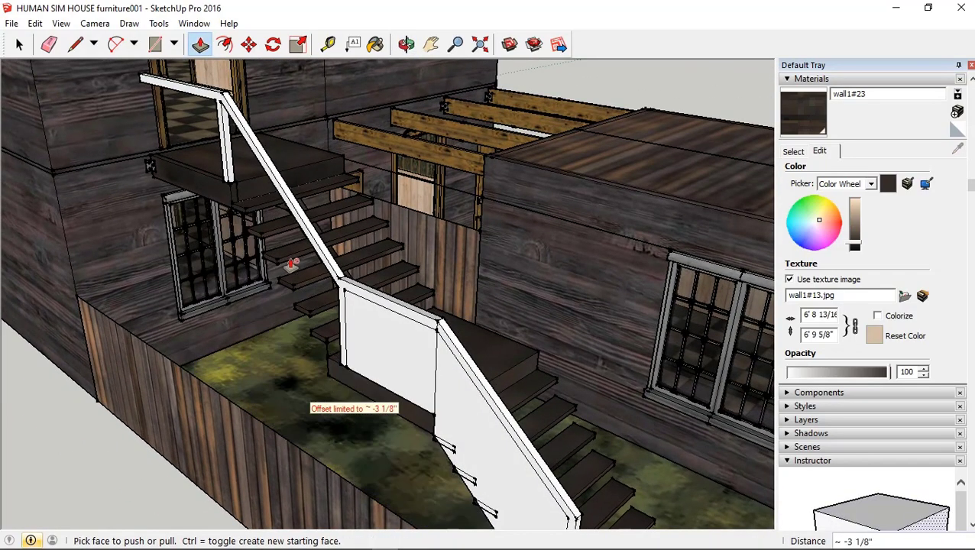
mouse_move(292, 264)
middle_down()
mouse_move(511, 264)
mouse_move(386, 368)
middle_up()
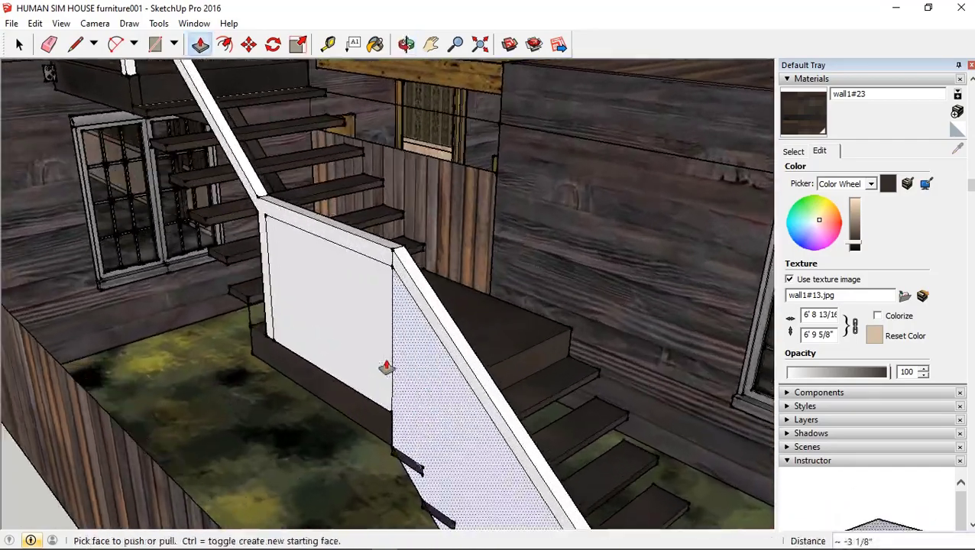
click(358, 337)
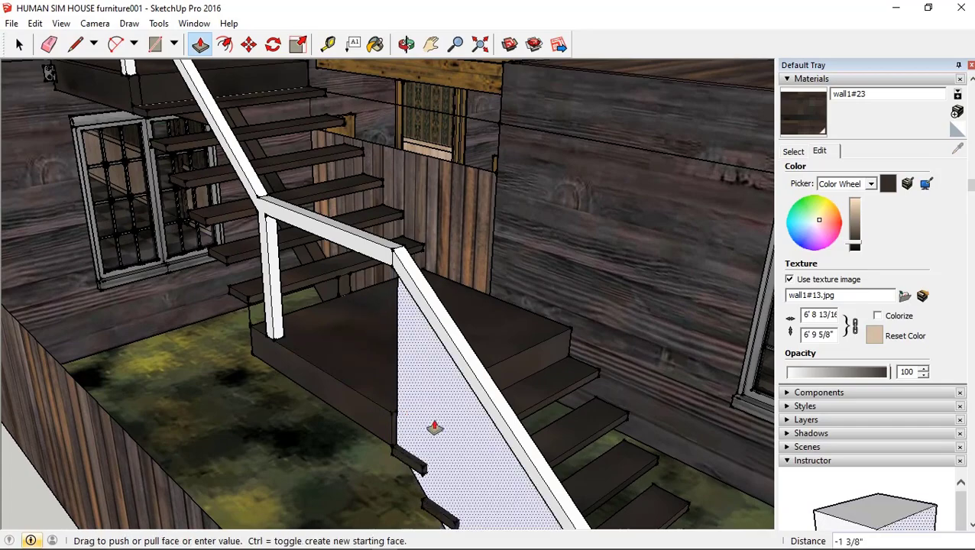
scroll(298, 275, down, 5)
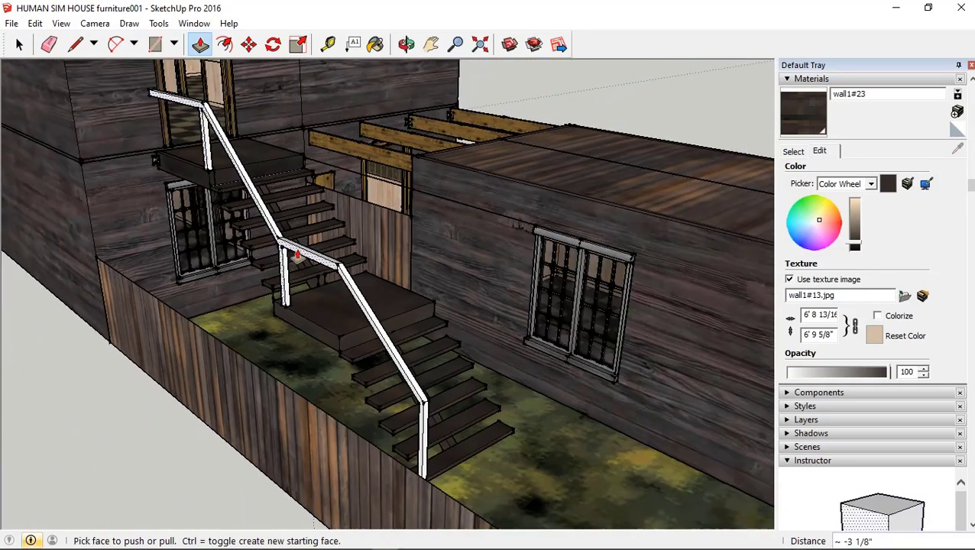
middle_drag(283, 246, 348, 322)
scroll(331, 263, up, 3)
scroll(302, 237, up, 3)
mouse_move(303, 237)
middle_down()
mouse_move(306, 204)
mouse_move(252, 153)
middle_up()
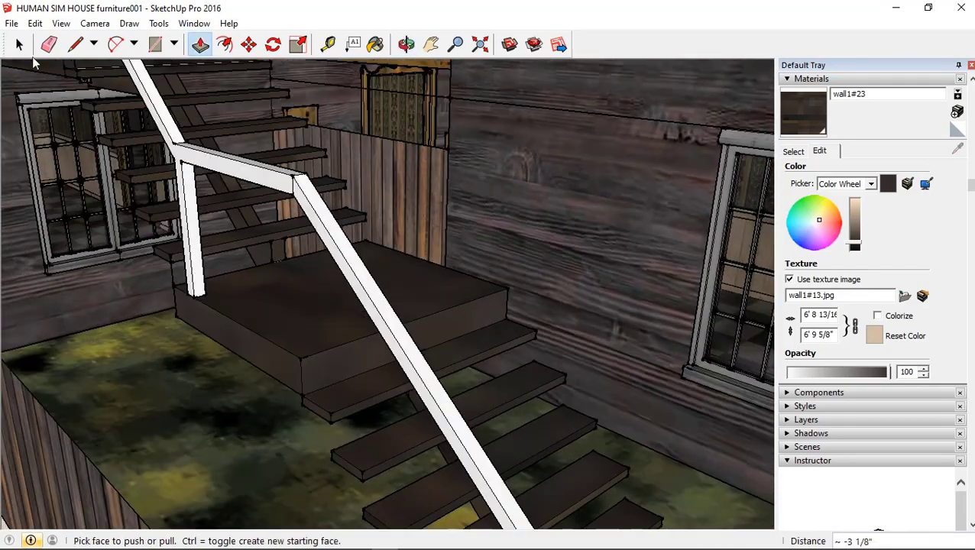
click(11, 23)
Undo the last push to restore the panel and frame the railing post with the Line tool
mouse_move(35, 23)
click(77, 40)
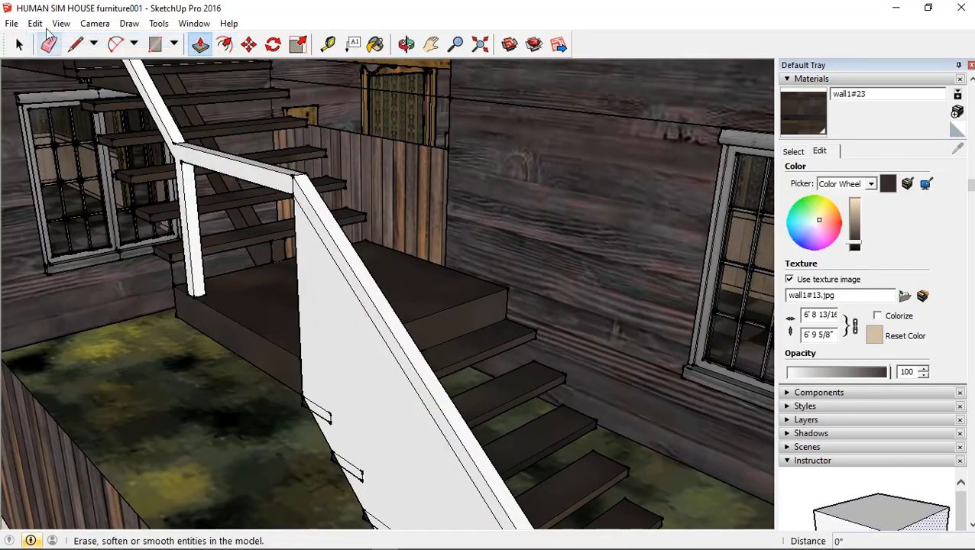
mouse_move(120, 136)
middle_down()
mouse_move(3, 298)
mouse_move(30, 370)
middle_up()
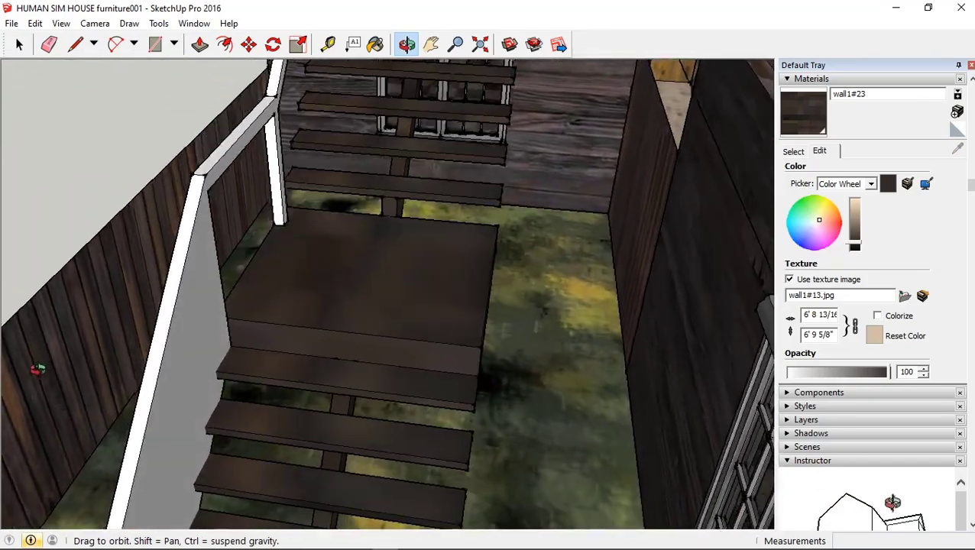
key(l)
middle_drag(205, 186, 506, 145)
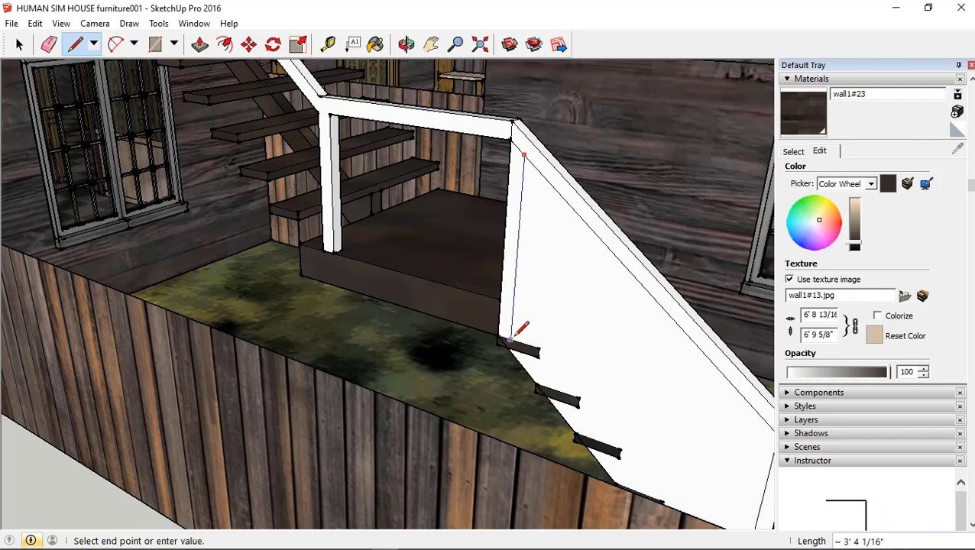
scroll(512, 337, up, 3)
scroll(504, 378, up, 2)
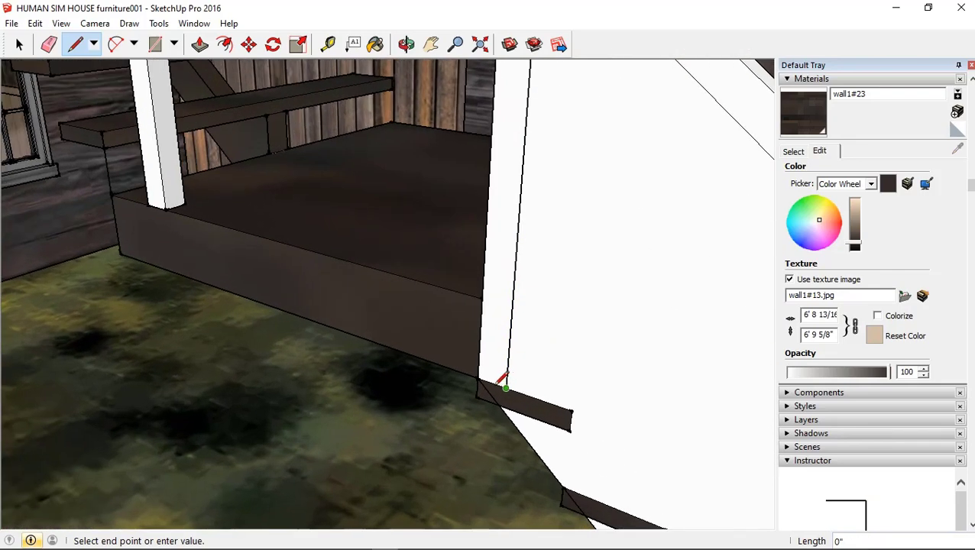
scroll(489, 321, down, 3)
scroll(496, 275, down, 3)
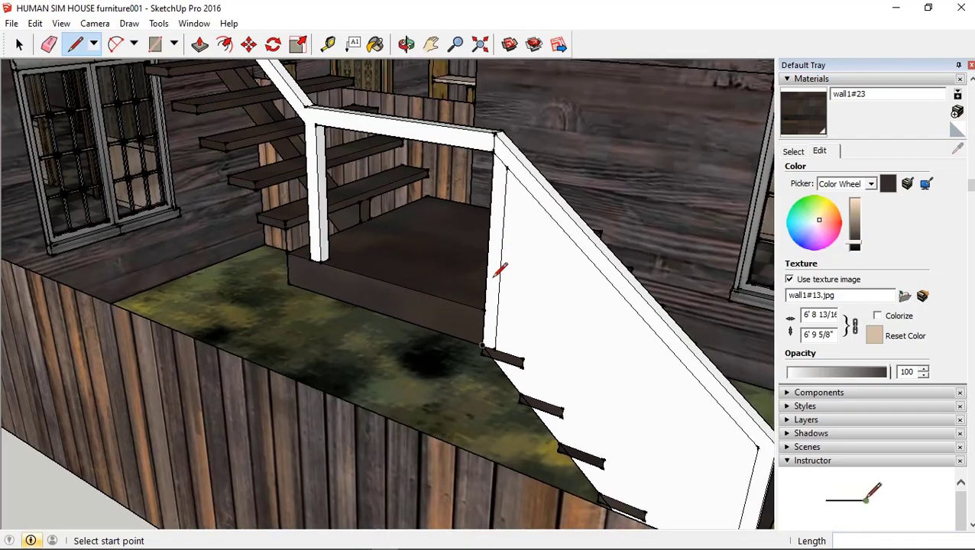
mouse_move(498, 268)
middle_down()
mouse_move(565, 377)
mouse_move(251, 84)
middle_up()
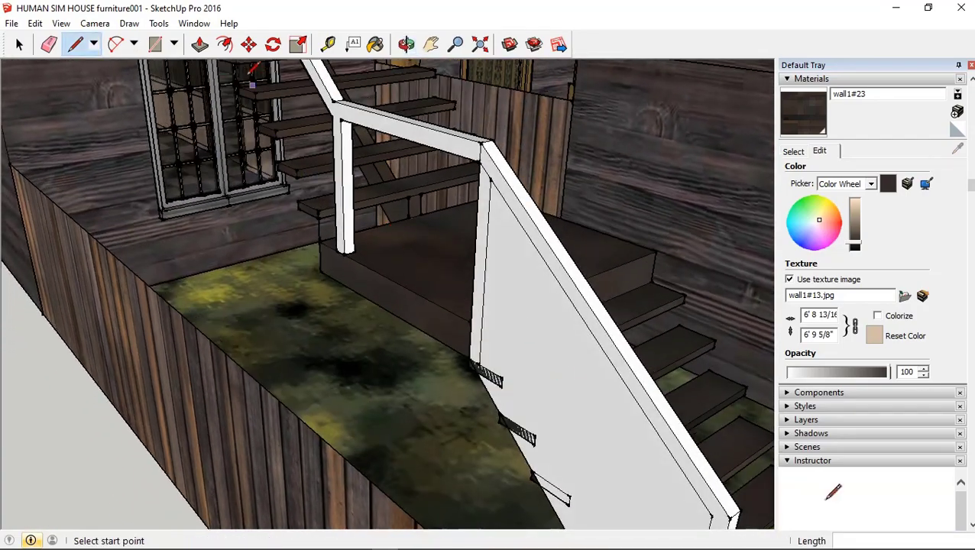
Push the wall beside the lower flight away until it disappears
click(200, 44)
middle_drag(516, 420, 498, 337)
scroll(533, 331, up, 3)
click(511, 355)
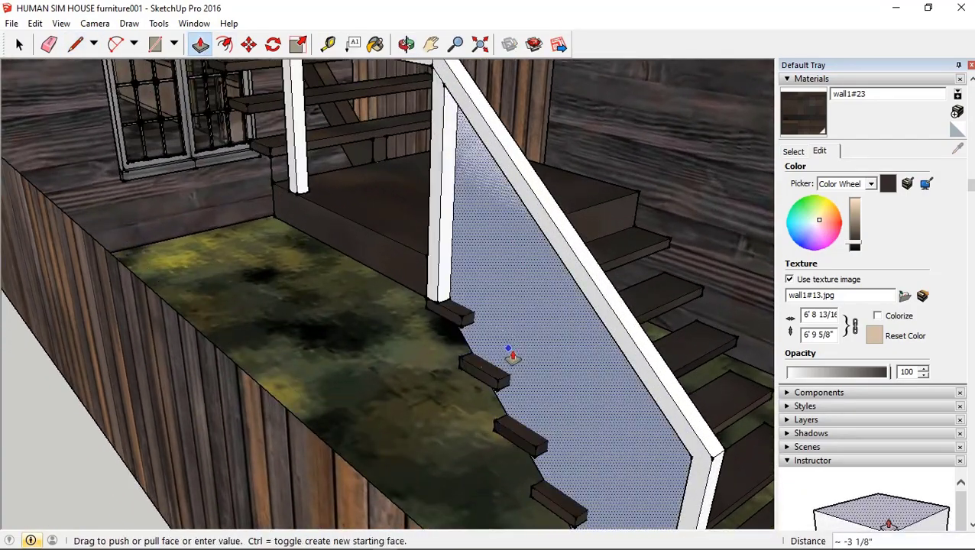
click(531, 363)
scroll(429, 246, down, 3)
Orbit around the landing and check the locked wall's context options
mouse_move(429, 246)
middle_down()
mouse_move(692, 330)
mouse_move(632, 227)
mouse_move(724, 231)
middle_up()
scroll(446, 254, up, 3)
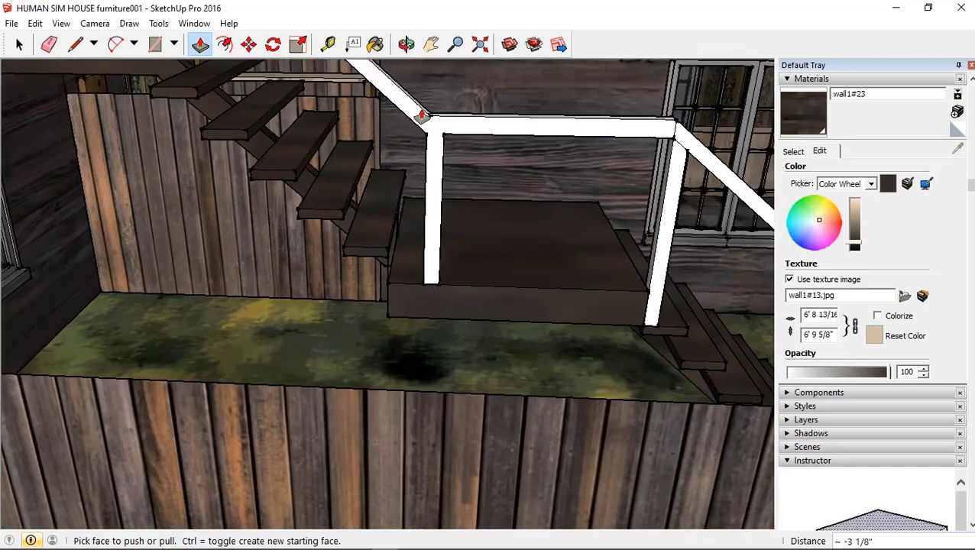
mouse_move(405, 302)
middle_down()
mouse_move(349, 304)
mouse_move(377, 303)
middle_up()
right_click(373, 310)
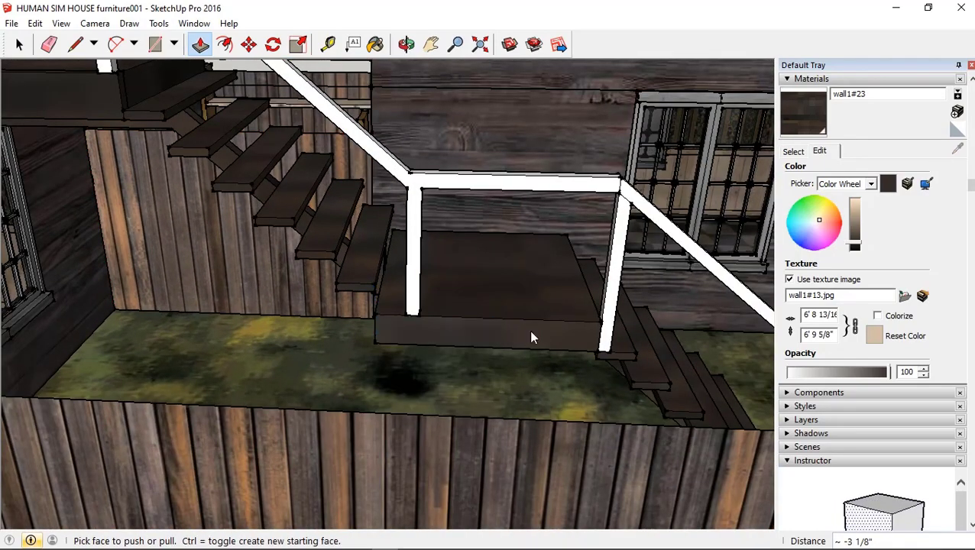
middle_drag(532, 338, 396, 379)
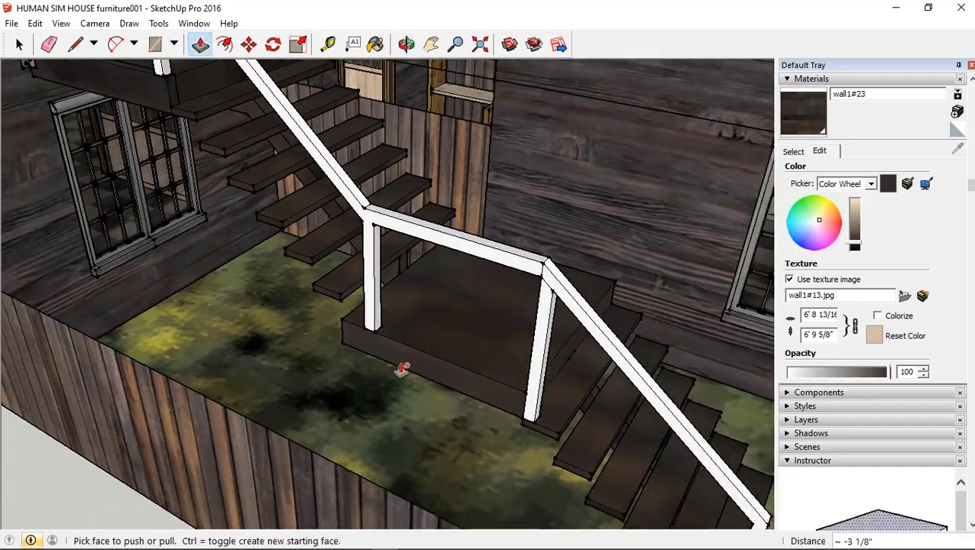
Zoom in on the landing railing, where its top face gets pulled out into a block
scroll(402, 360, down, 3)
scroll(427, 324, down, 3)
scroll(496, 353, down, 2)
mouse_move(496, 352)
middle_down()
mouse_move(449, 385)
mouse_move(320, 313)
middle_up()
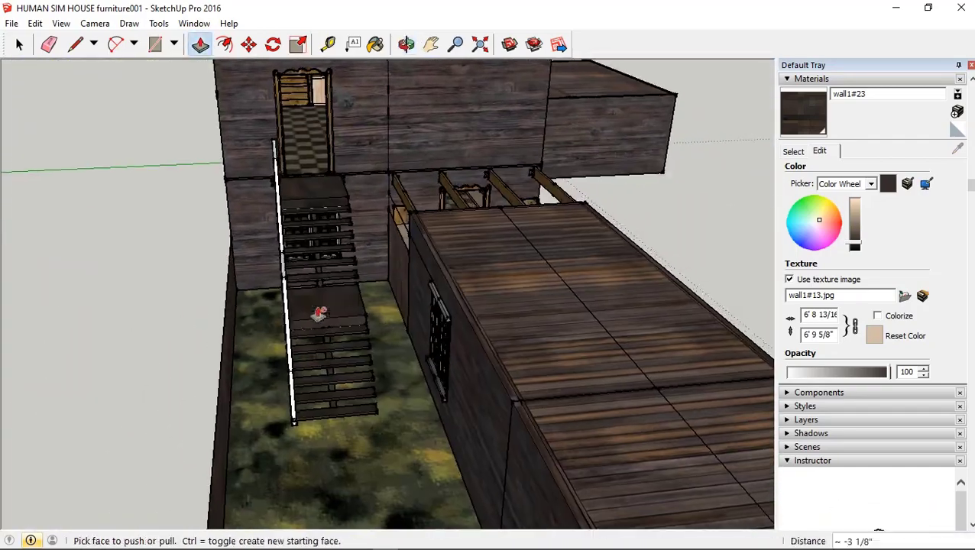
scroll(298, 165, up, 2)
scroll(287, 162, up, 2)
scroll(282, 162, up, 1)
scroll(283, 163, up, 1)
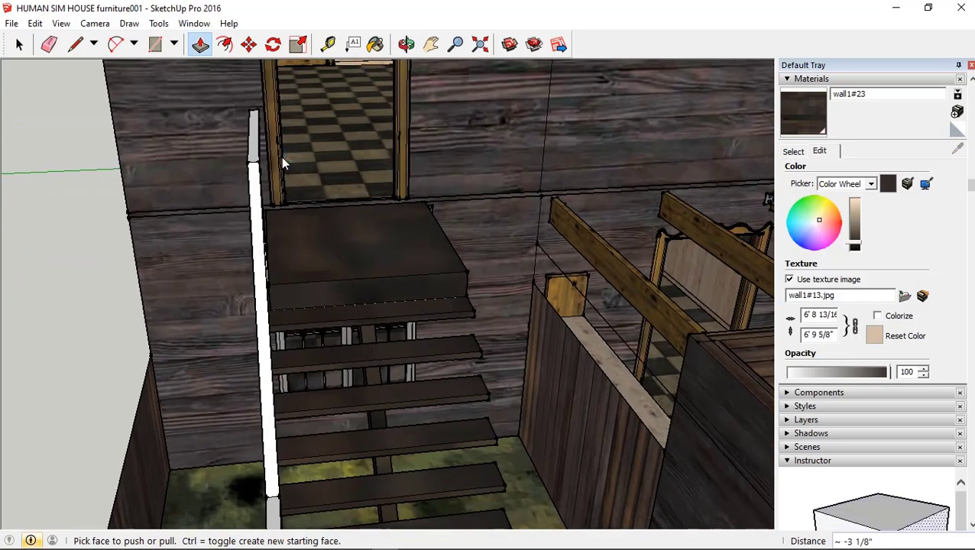
mouse_move(283, 163)
middle_down()
mouse_move(135, 202)
mouse_move(206, 145)
middle_up()
scroll(206, 145, up, 2)
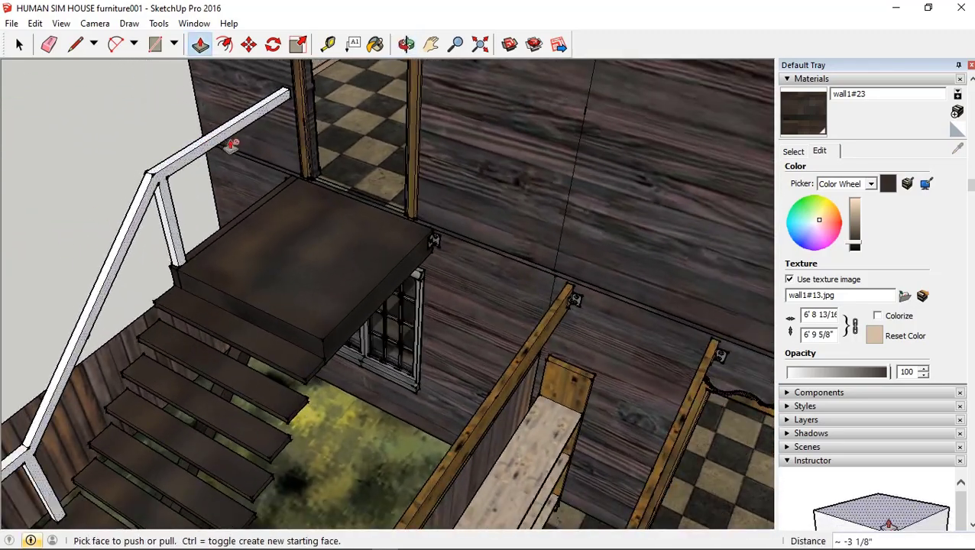
drag(227, 139, 375, 308)
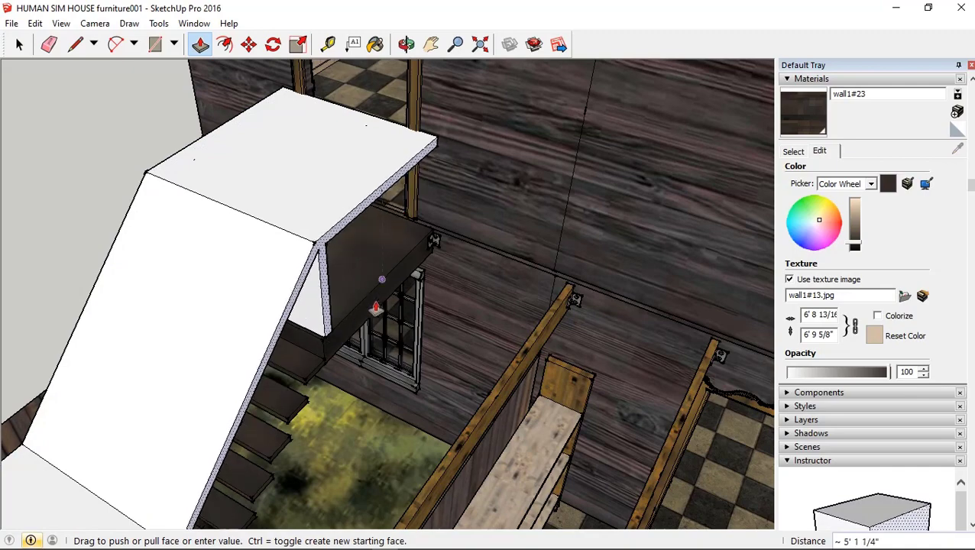
scroll(348, 278, up, 2)
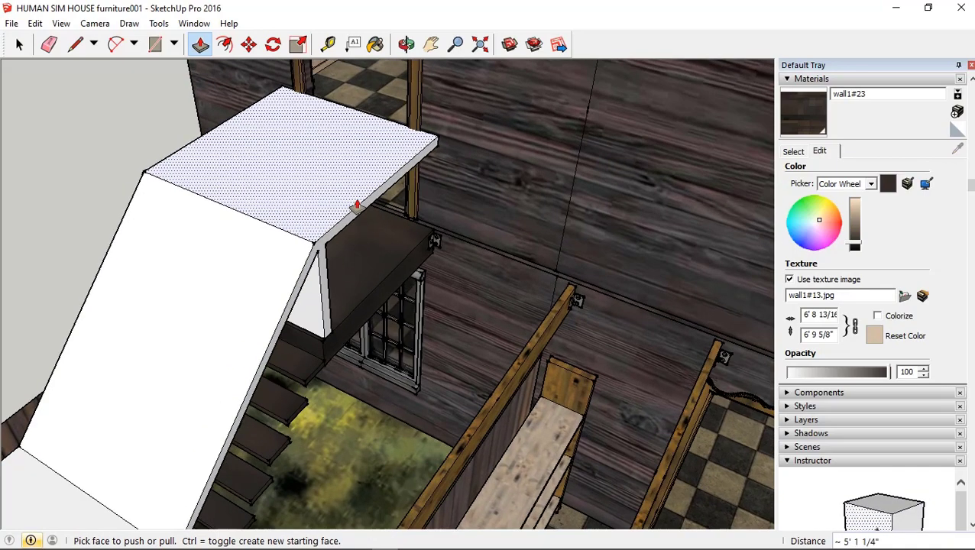
scroll(354, 207, up, 2)
Copy the selection, undo the railing extrusion, and paste the railing back in place
right_click(370, 206)
click(35, 23)
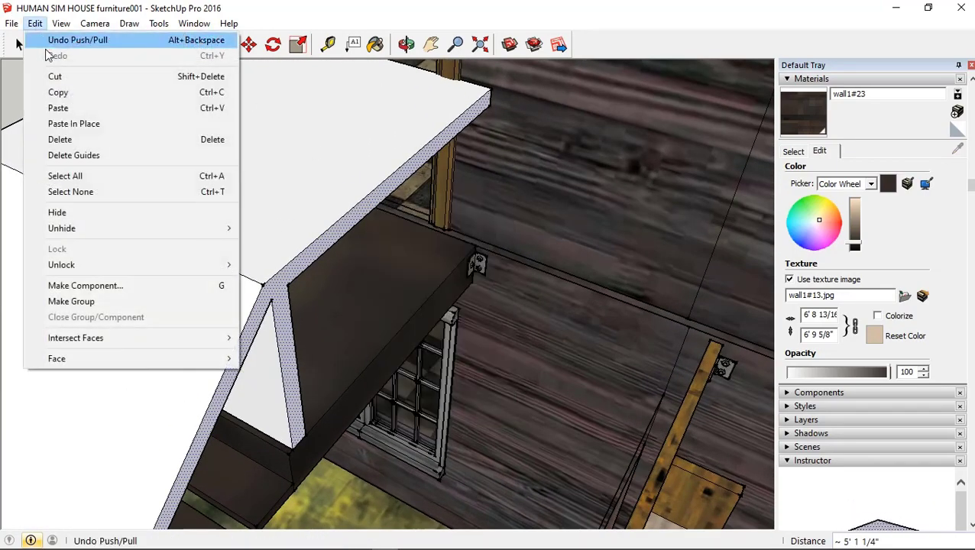
click(69, 92)
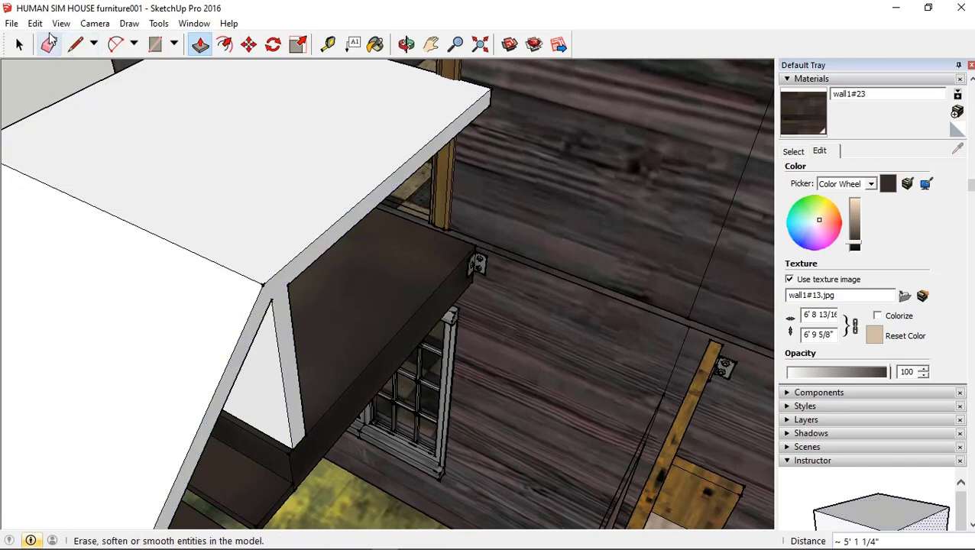
click(35, 23)
click(48, 40)
click(35, 23)
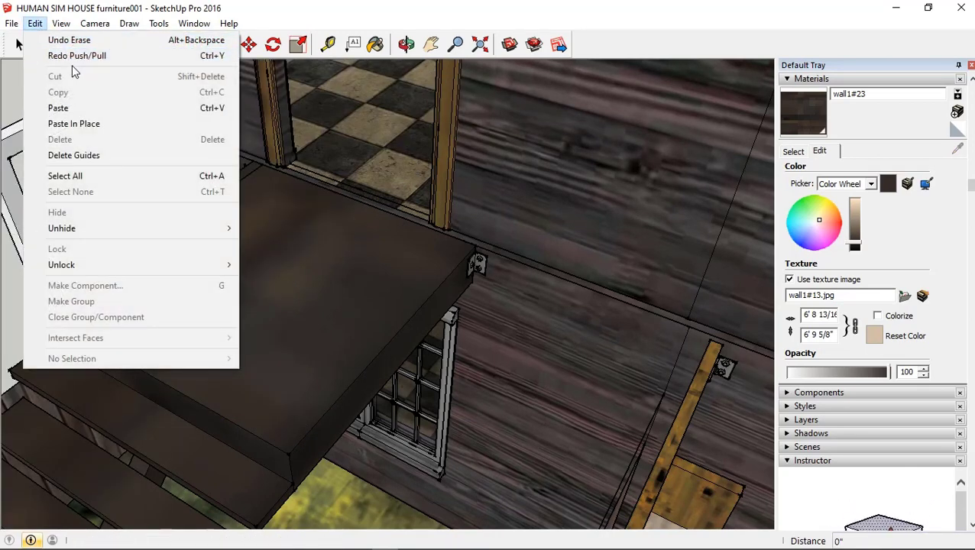
click(84, 123)
Pull the pasted railing face out about 2 9/16" with Push/Pull, then view the whole staircase
mouse_move(283, 220)
middle_down()
mouse_move(502, 177)
mouse_move(566, 191)
middle_up()
key(p)
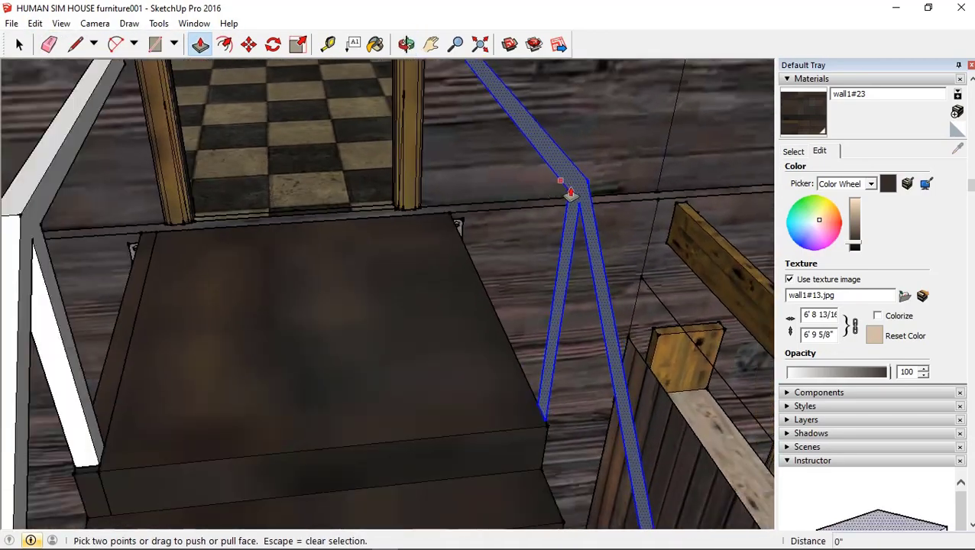
click(566, 191)
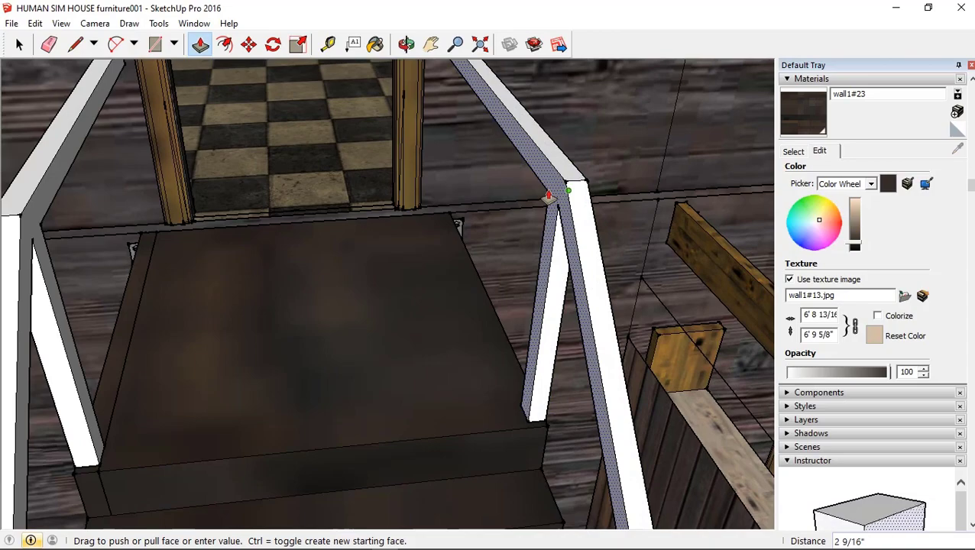
scroll(548, 197, down, 3)
scroll(548, 196, down, 3)
scroll(548, 197, down, 3)
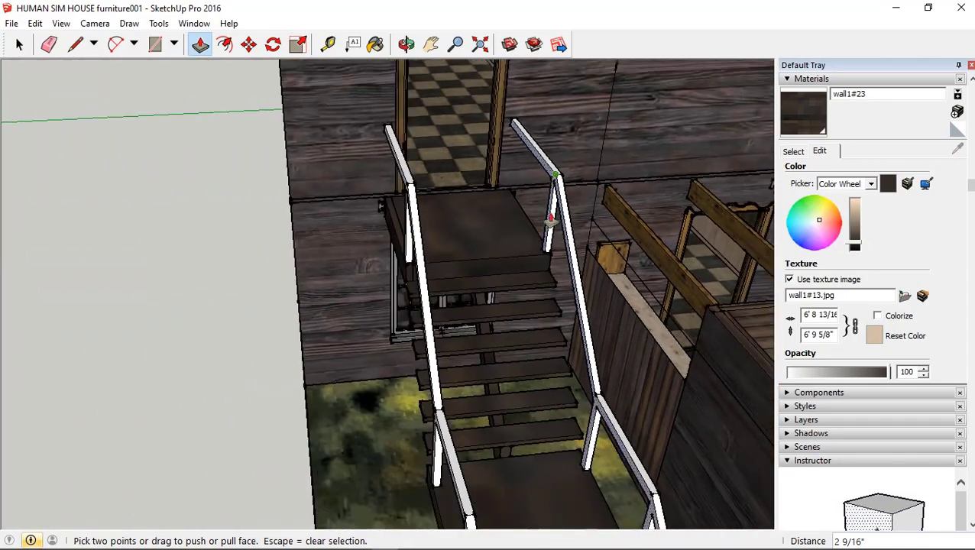
mouse_move(548, 196)
middle_down()
mouse_move(470, 184)
mouse_move(492, 267)
mouse_move(496, 386)
mouse_move(416, 325)
mouse_move(483, 306)
mouse_move(529, 255)
mouse_move(522, 90)
mouse_move(450, 144)
mouse_move(451, 218)
mouse_move(347, 195)
mouse_move(359, 210)
middle_up()
scroll(347, 205, down, 2)
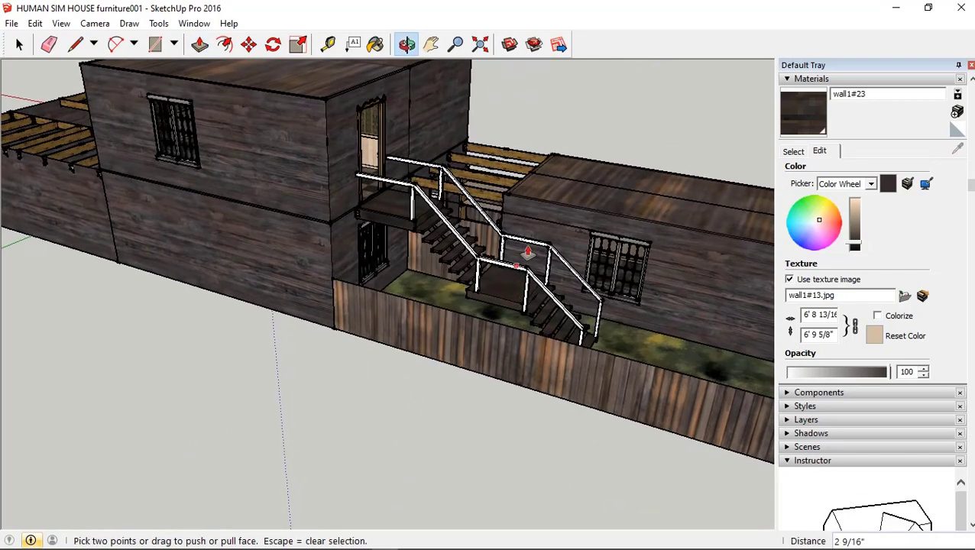
Pick wall1#18 from the model's materials and select all connected railing faces
scroll(604, 231, up, 2)
click(794, 152)
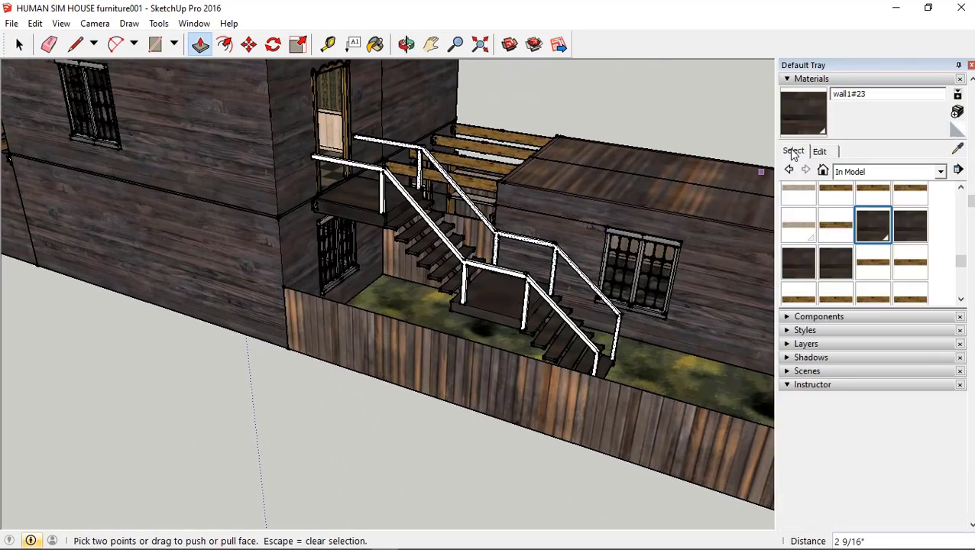
click(799, 192)
scroll(397, 195, up, 4)
right_click(397, 193)
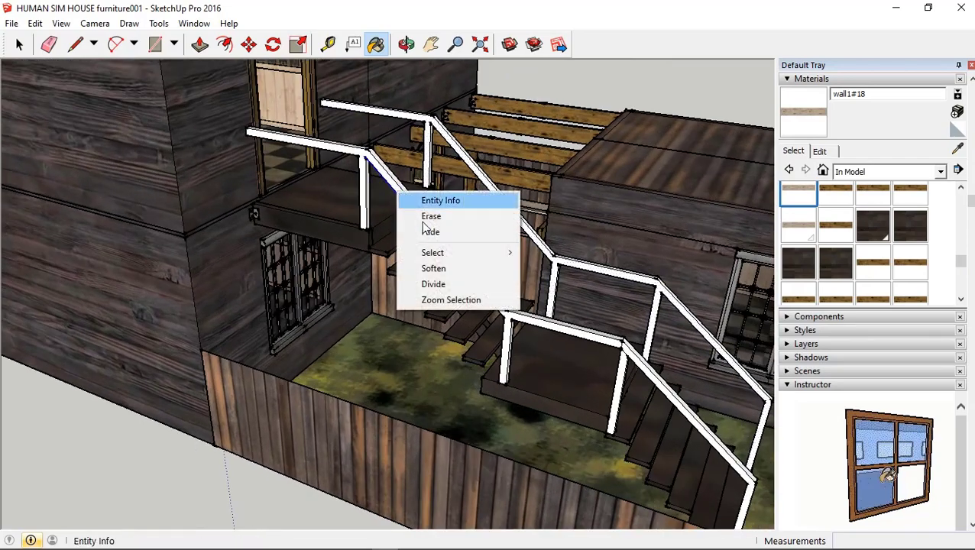
click(535, 254)
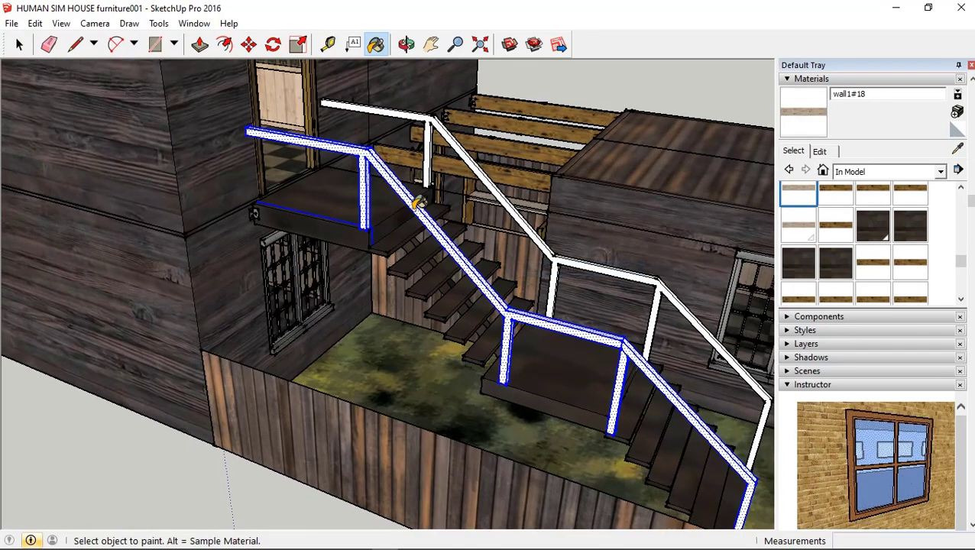
mouse_move(414, 196)
middle_down()
mouse_move(476, 256)
mouse_move(496, 91)
middle_up()
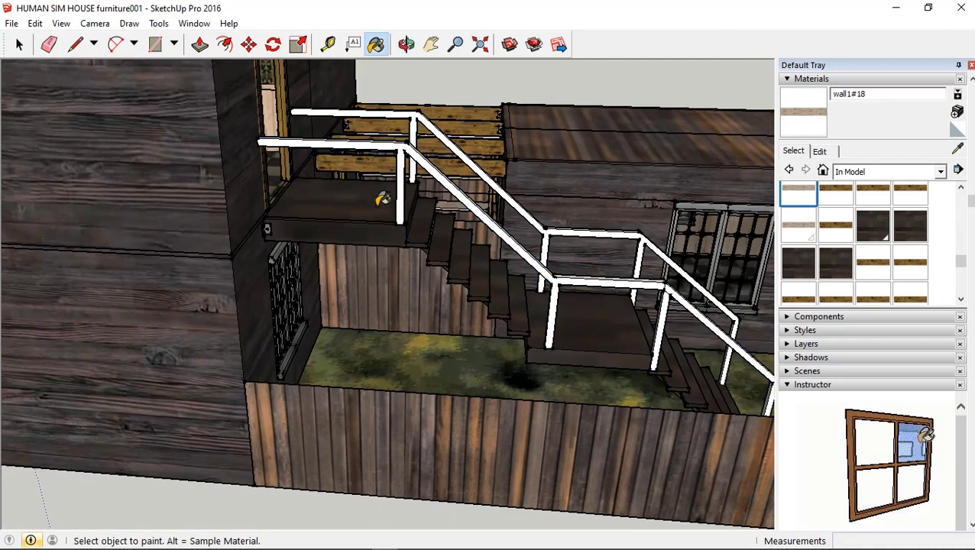
Erase the stray edge where the landing slab meets the stairs
scroll(384, 203, up, 2)
right_click(387, 235)
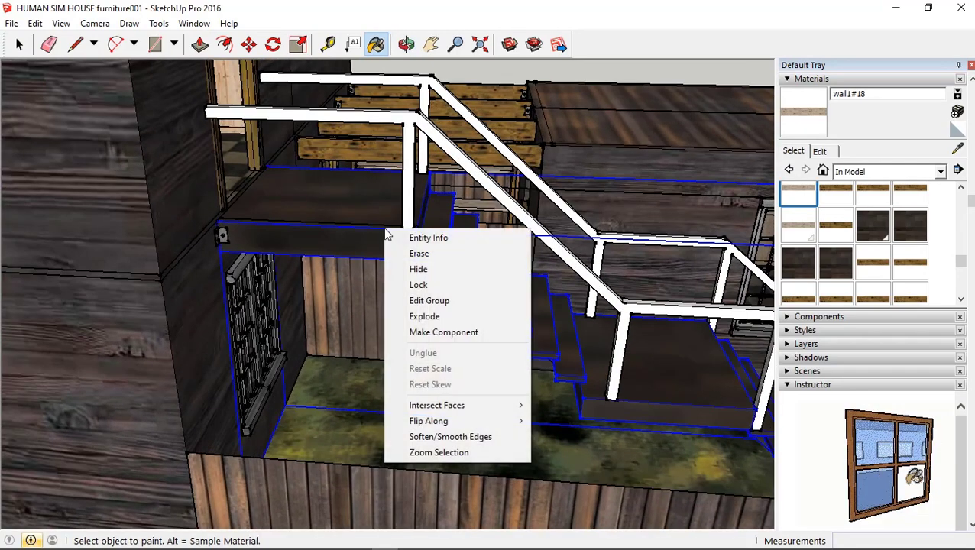
right_click(361, 228)
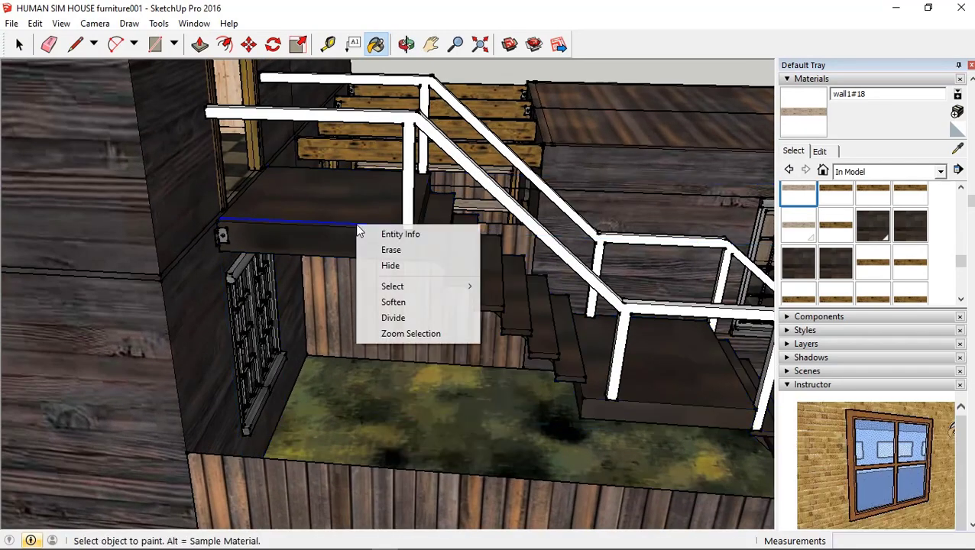
click(393, 250)
right_click(418, 249)
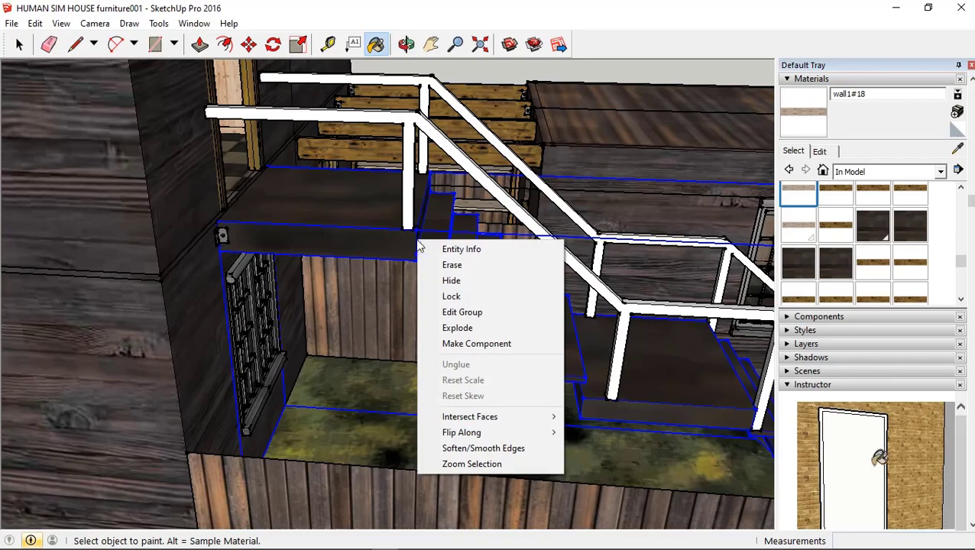
From beneath the landing, erase the remaining two stray edges
scroll(407, 257, up, 4)
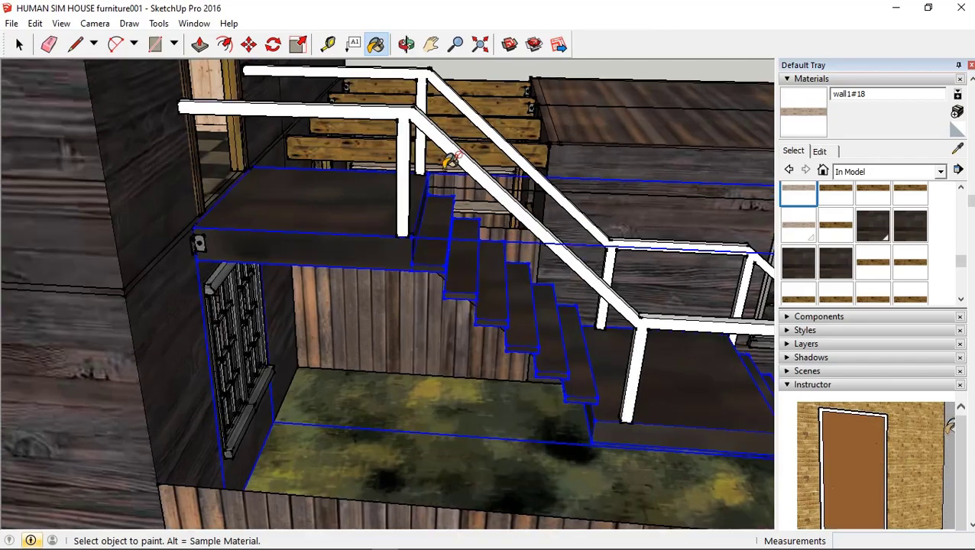
scroll(411, 268, up, 2)
mouse_move(411, 267)
middle_down()
mouse_move(386, 230)
mouse_move(390, 80)
middle_up()
right_click(371, 196)
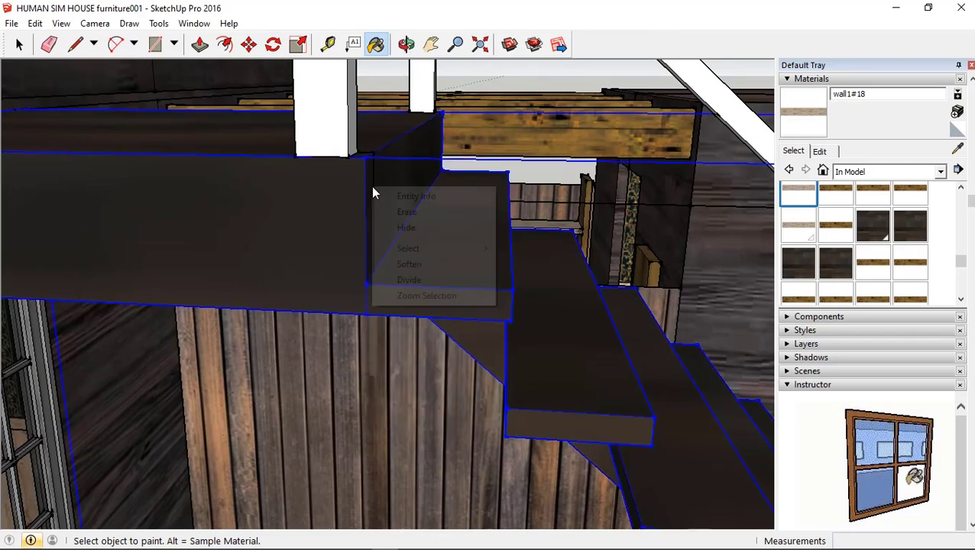
right_click(369, 183)
click(402, 212)
right_click(373, 157)
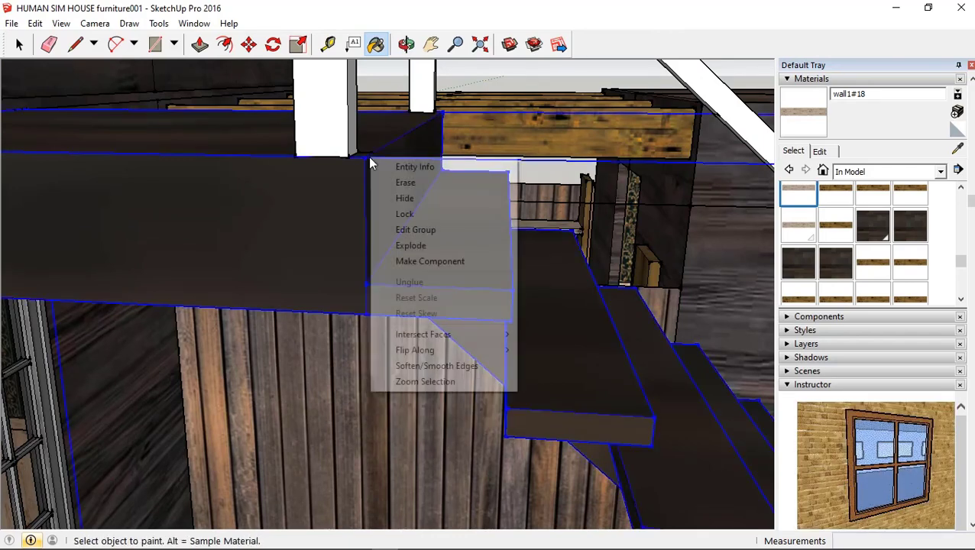
right_click(370, 151)
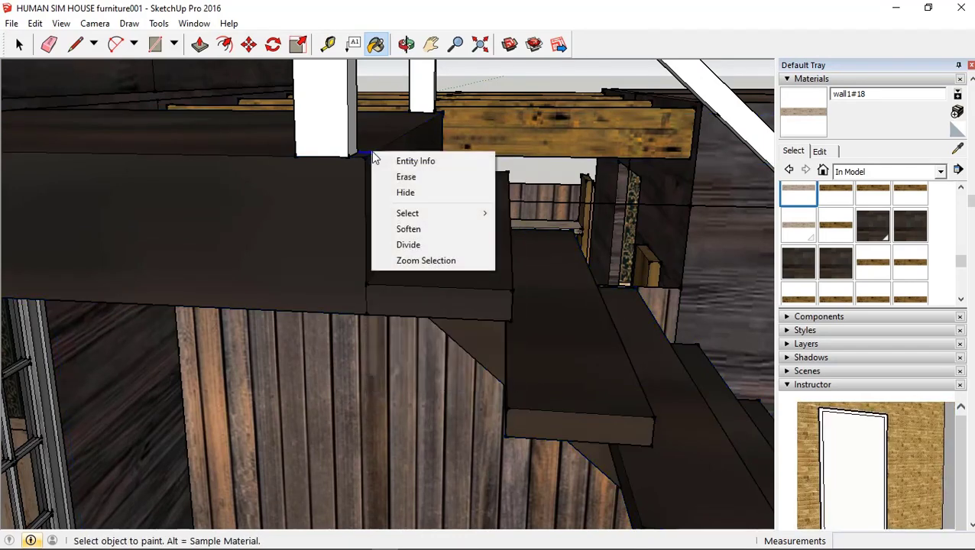
click(406, 176)
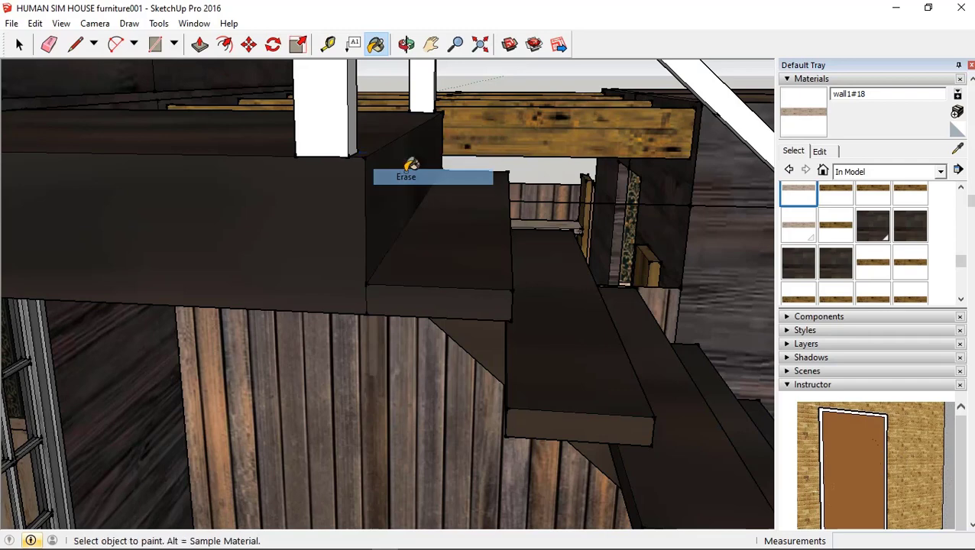
Select all geometry connected to the white railing face, then orbit to view both stair flights
click(73, 48)
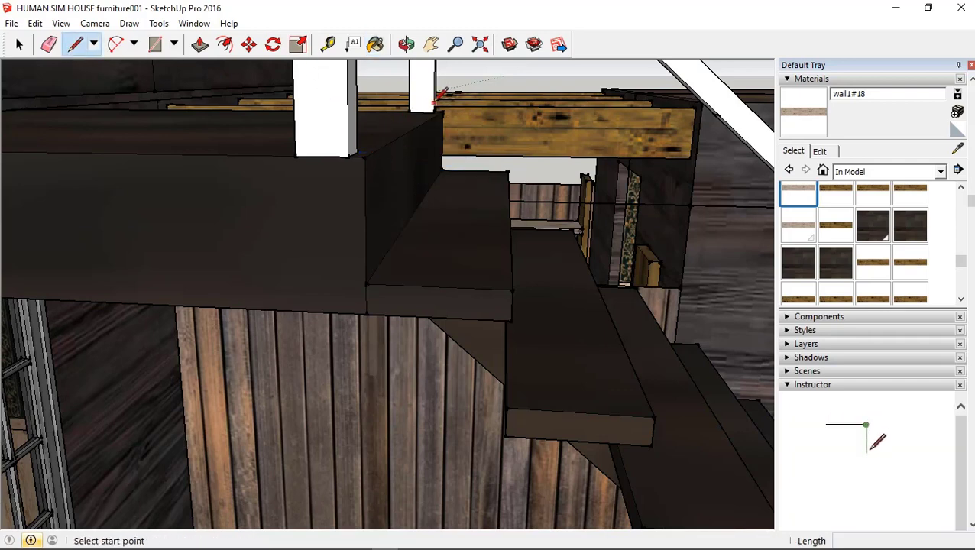
right_click(344, 144)
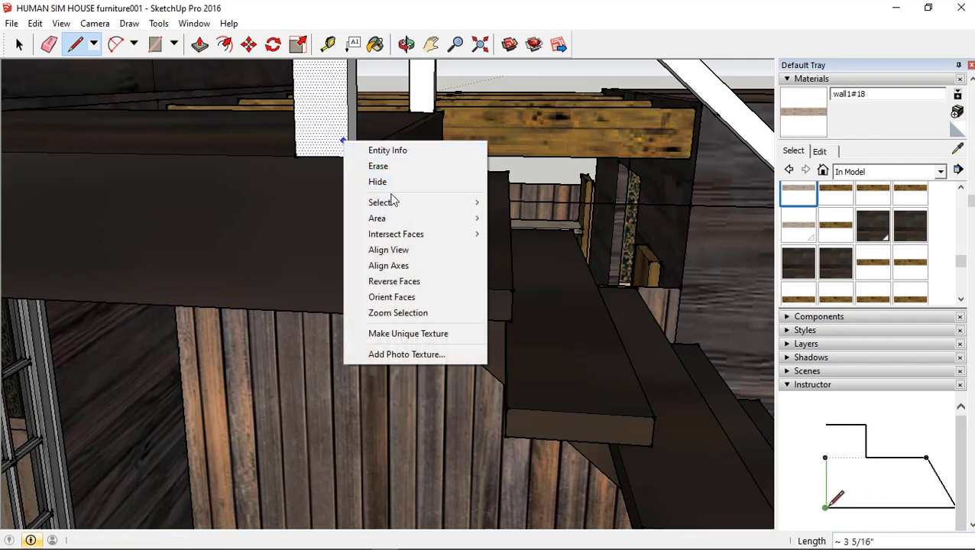
mouse_move(405, 202)
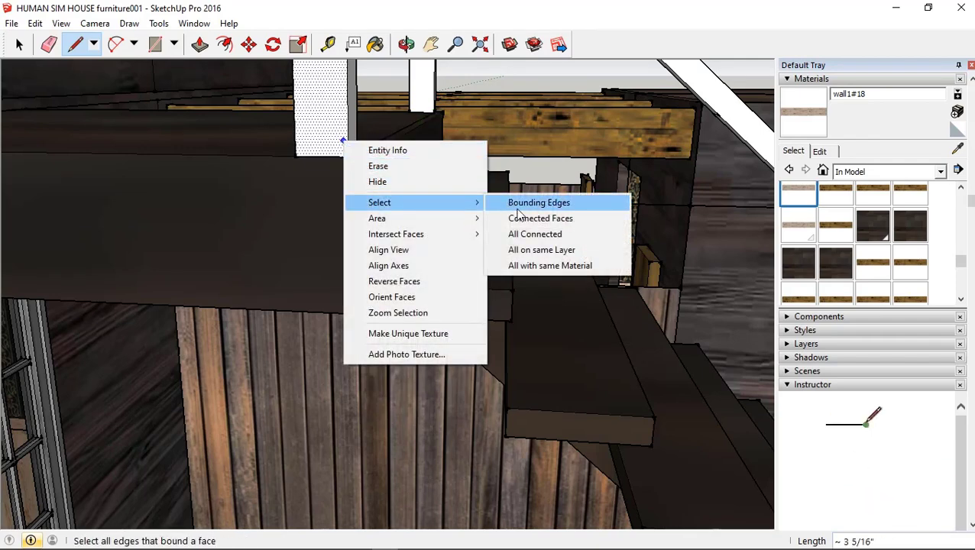
click(528, 236)
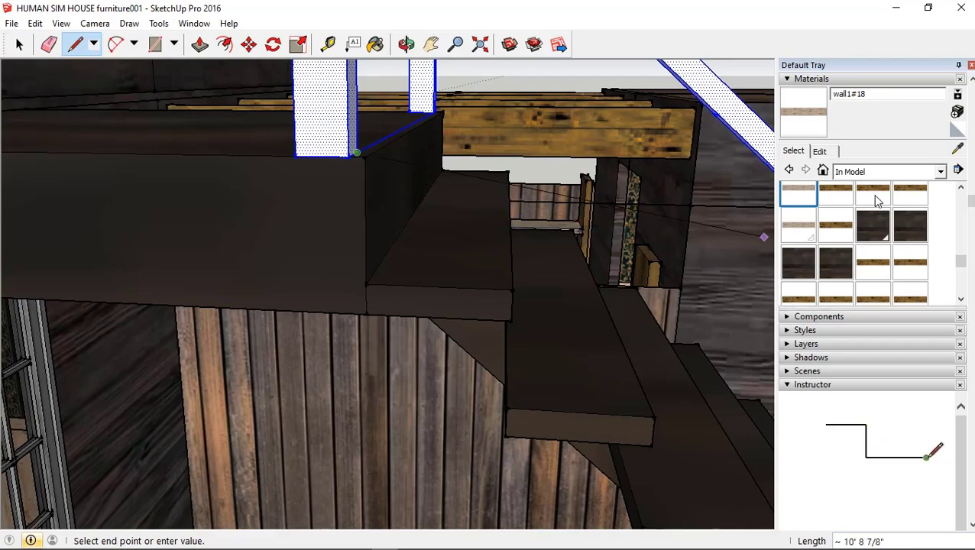
mouse_move(389, 166)
middle_down()
mouse_move(378, 292)
mouse_move(279, 231)
middle_up()
With the Paint Bucket active, make the selected stair railings into one group
key(b)
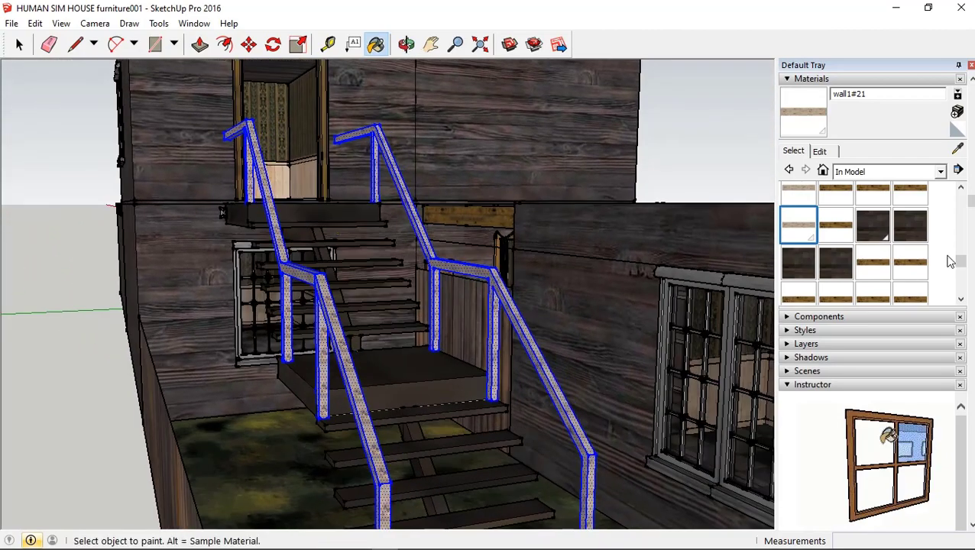
drag(961, 262, 877, 246)
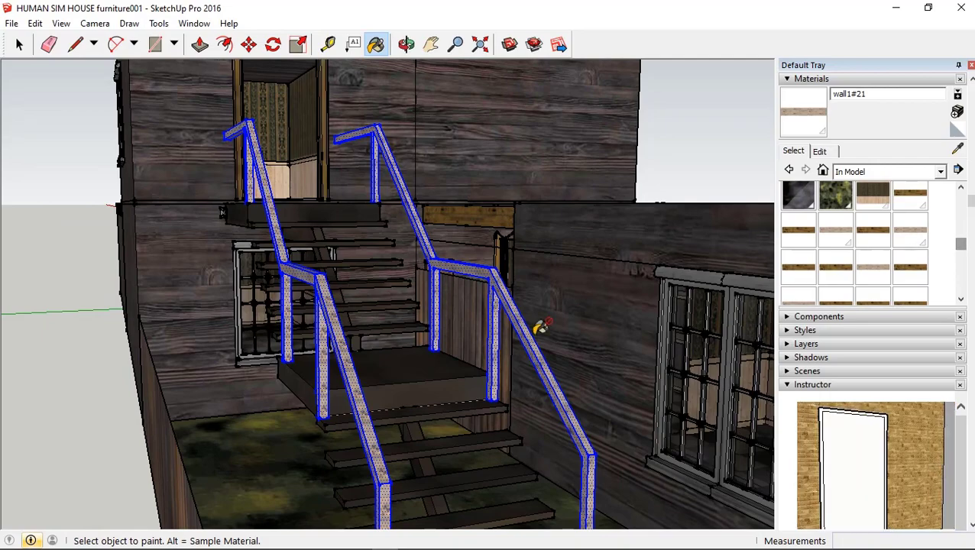
middle_drag(419, 330, 505, 363)
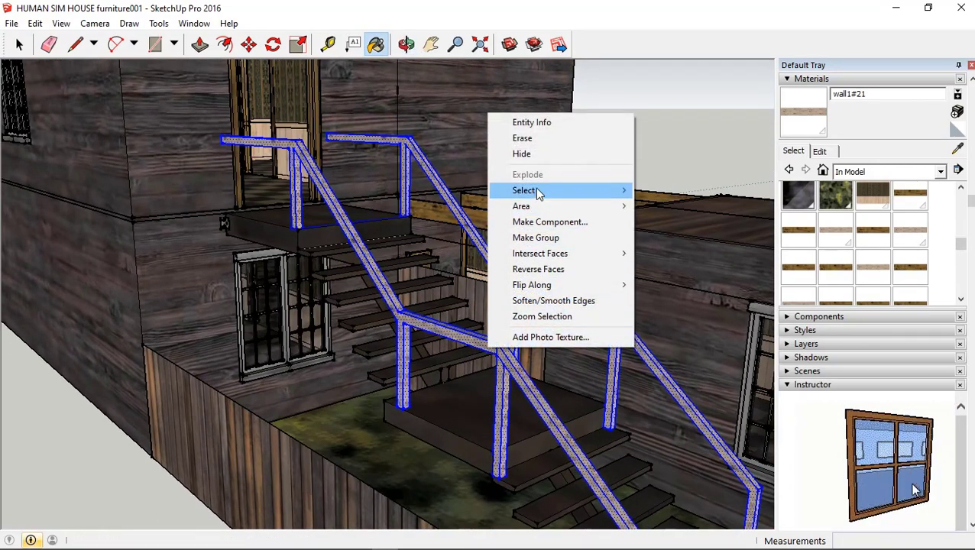
click(541, 243)
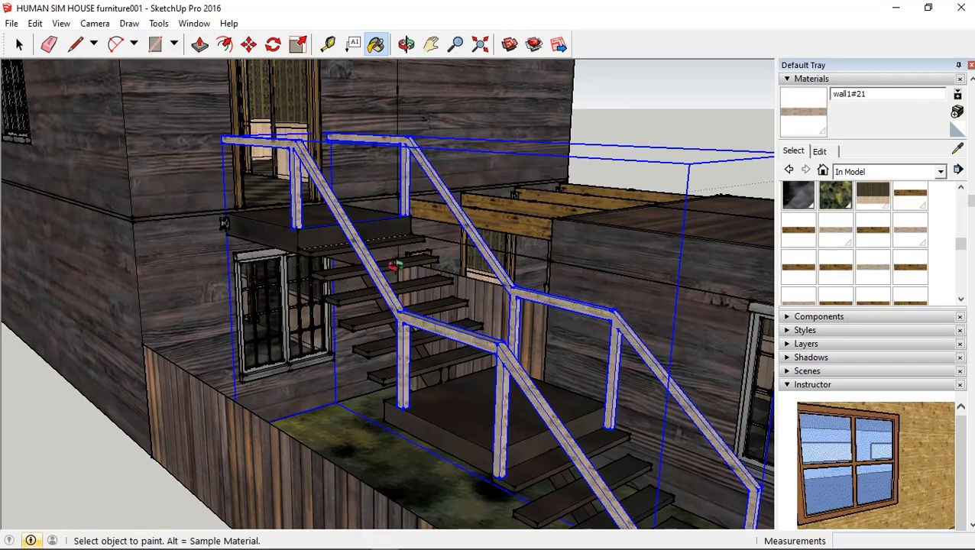
scroll(395, 265, down, 5)
scroll(562, 278, down, 3)
scroll(642, 254, down, 2)
Orbit and zoom out to see the whole house
mouse_move(642, 255)
middle_down()
mouse_move(478, 319)
mouse_move(322, 195)
mouse_move(275, 180)
mouse_move(153, 214)
mouse_move(503, 167)
middle_up()
scroll(274, 179, down, 3)
key(b)
scroll(131, 219, up, 3)
scroll(131, 219, down, 3)
scroll(593, 188, up, 5)
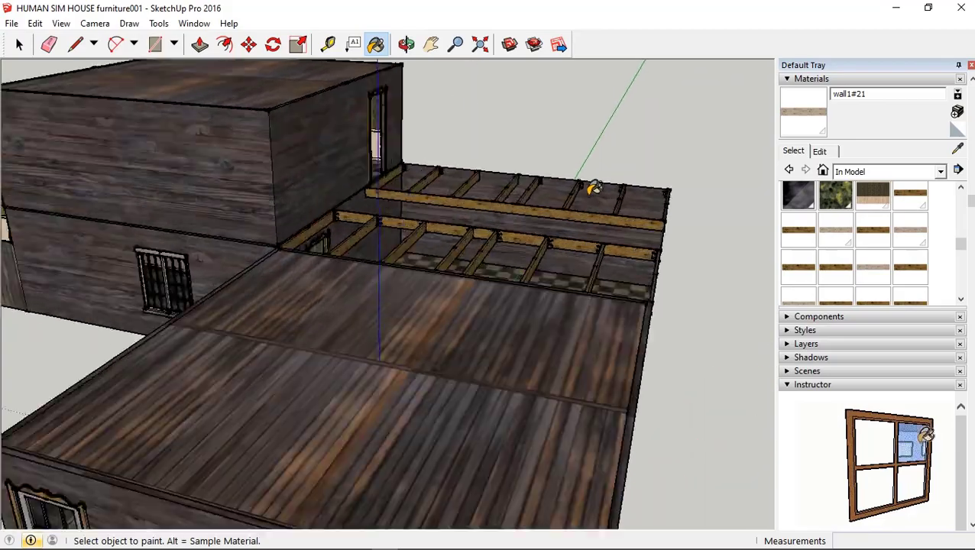
scroll(594, 188, up, 2)
Orbit toward the doorway wall to face the staircase head-on
middle_drag(474, 253, 416, 282)
scroll(411, 154, up, 5)
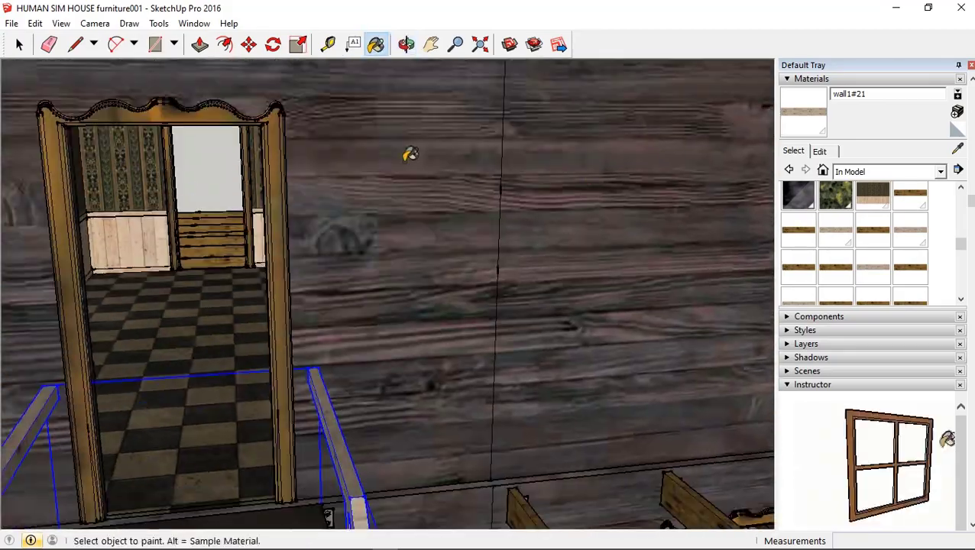
scroll(410, 155, down, 3)
middle_drag(381, 146, 356, 188)
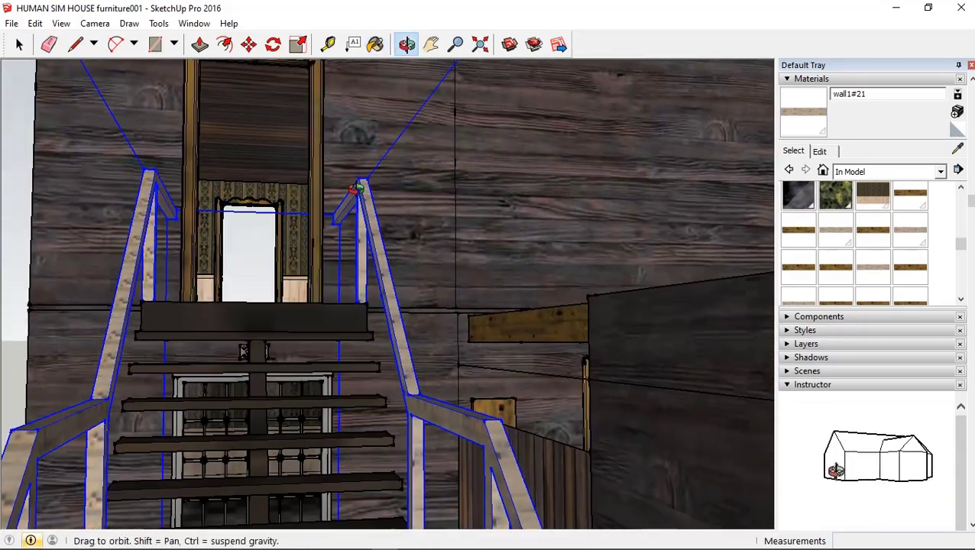
scroll(321, 236, down, 3)
middle_drag(334, 321, 319, 95)
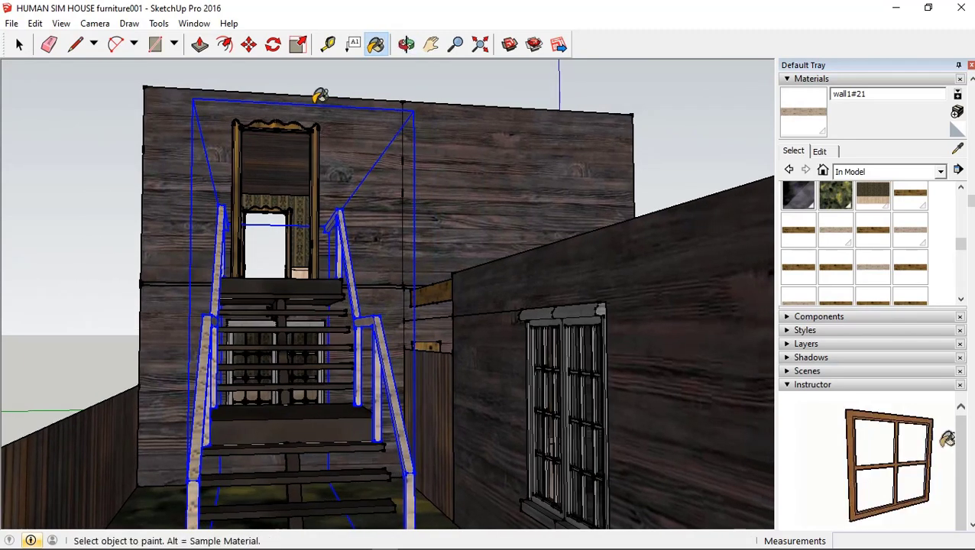
Export the model as FBX over OFFICE-001.fbx, confirming replacement; 42154 faces exported
click(194, 24)
click(194, 24)
click(12, 23)
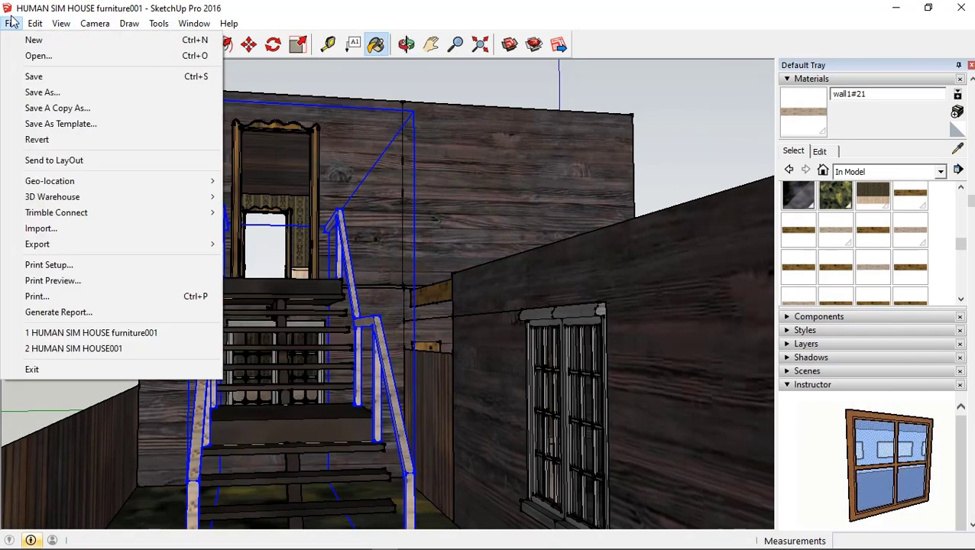
mouse_move(37, 244)
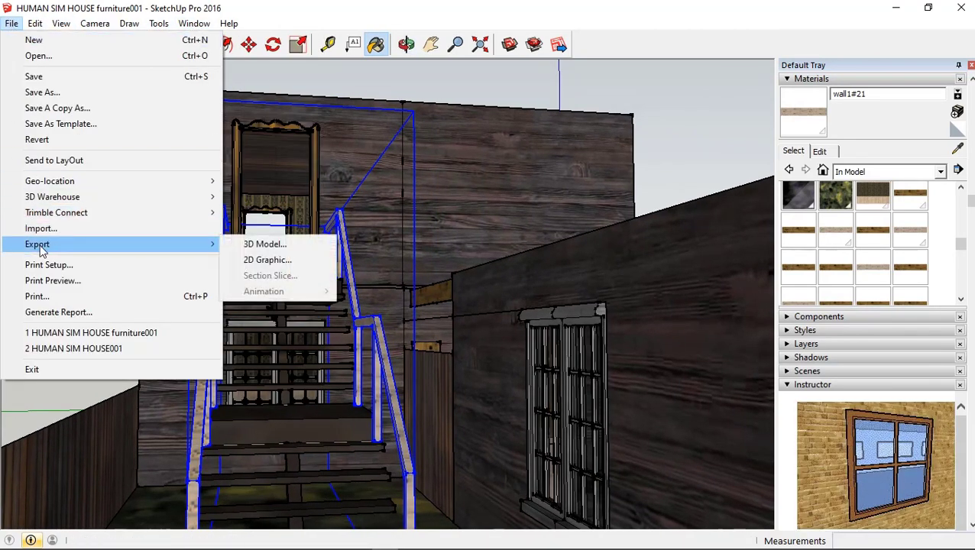
click(277, 246)
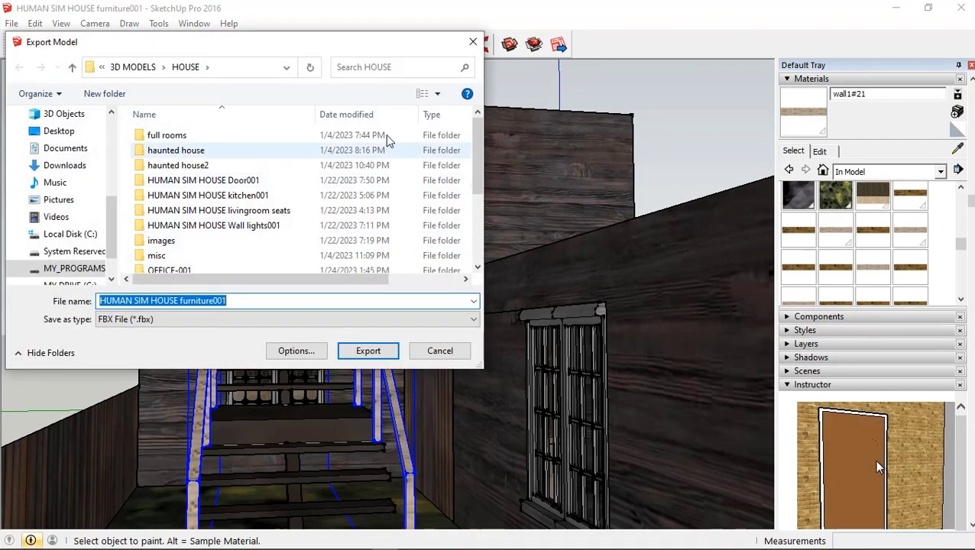
drag(481, 174, 483, 242)
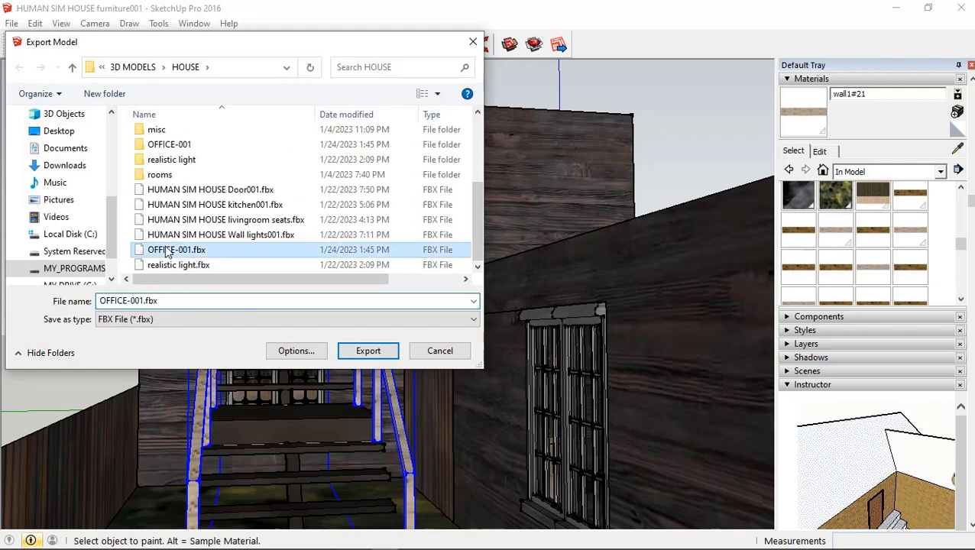
click(388, 351)
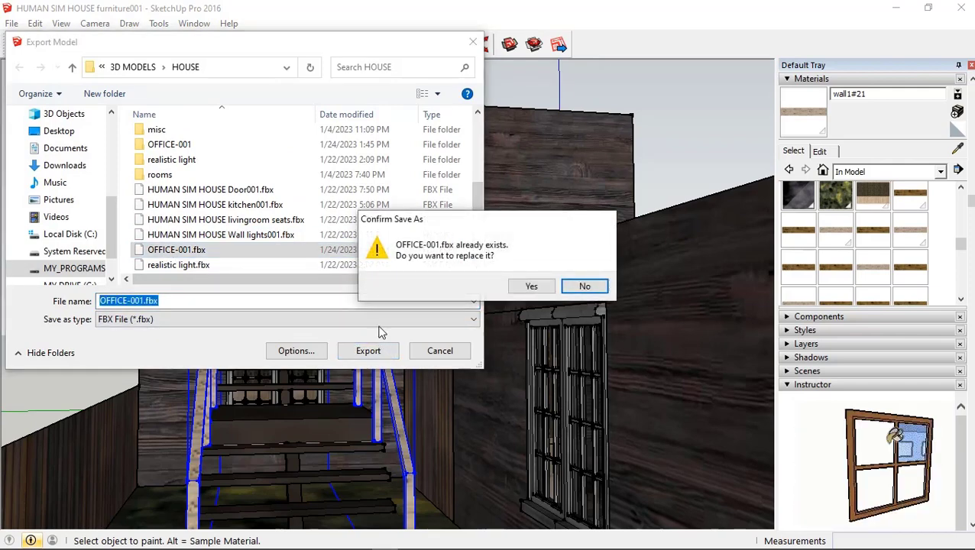
click(537, 286)
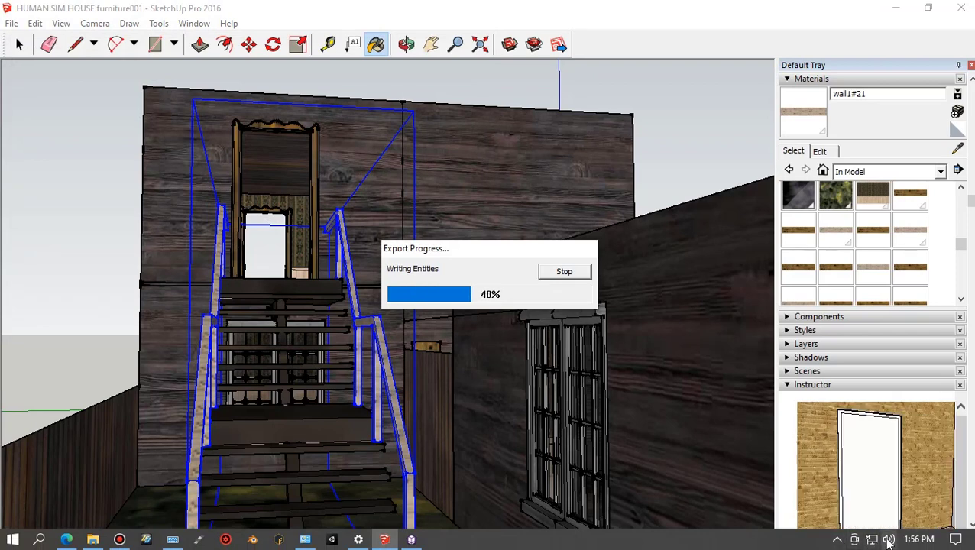
click(887, 539)
click(839, 509)
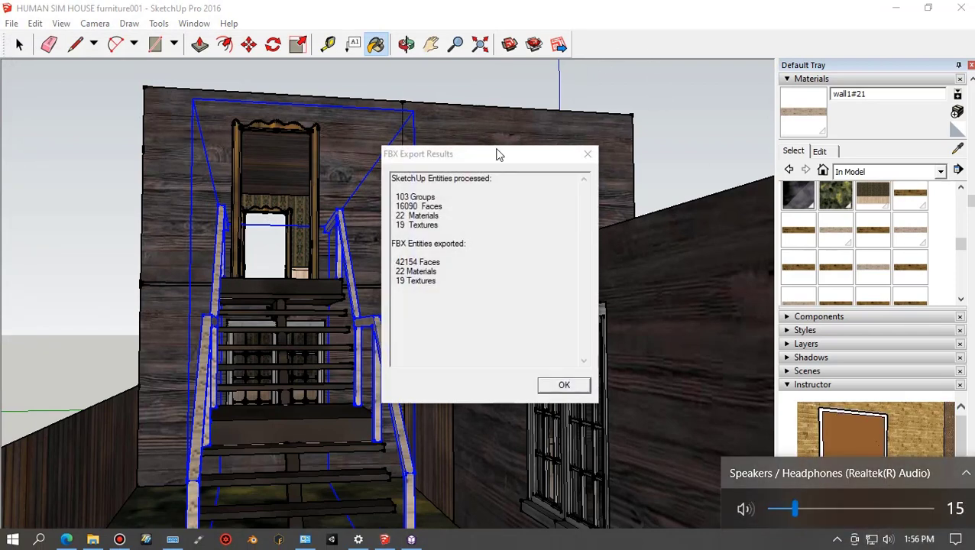
click(566, 386)
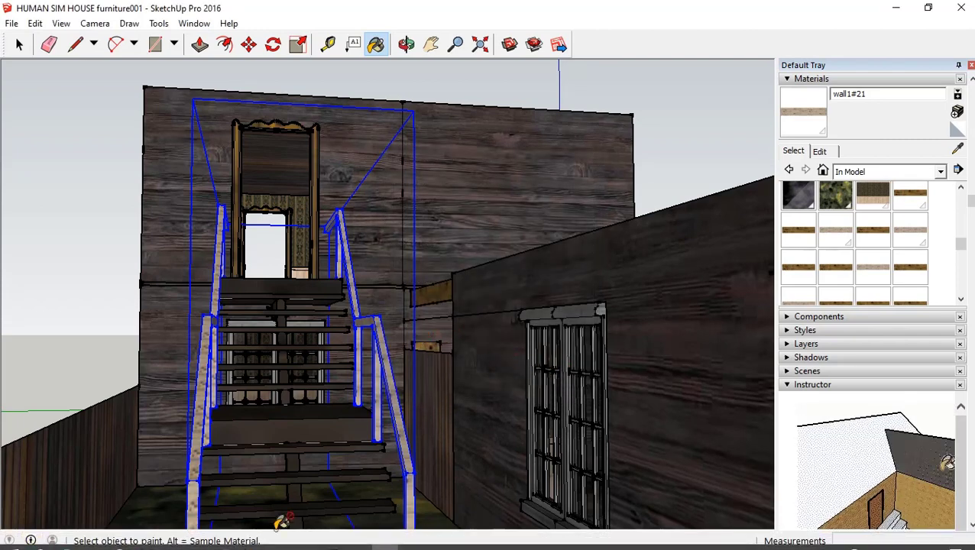
Switch to CopperCube and select the OFFICE-001 model in the SceneGraph Explorer
mouse_move(345, 545)
click(411, 540)
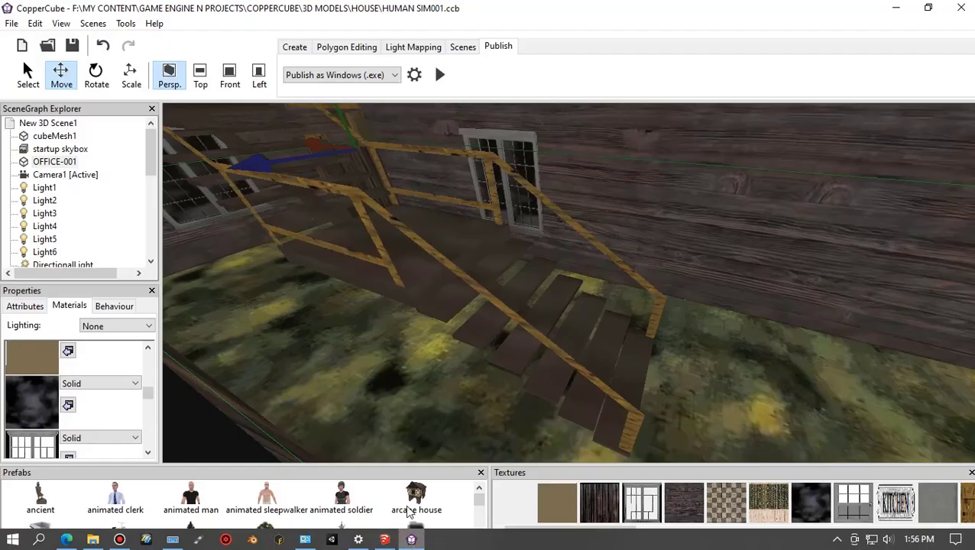
mouse_move(485, 397)
mouse_down()
mouse_move(461, 383)
mouse_move(516, 385)
mouse_move(480, 361)
mouse_up()
click(54, 161)
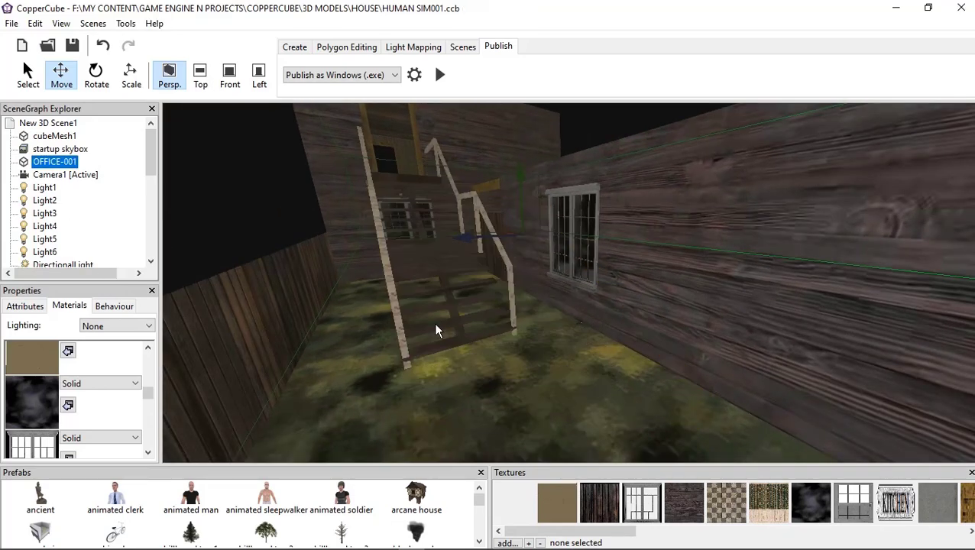
Fly the camera around the staircase to inspect the light wood railings and porch posts
scroll(436, 329, up, 1)
mouse_move(448, 315)
mouse_down()
mouse_move(560, 332)
mouse_move(505, 307)
mouse_up()
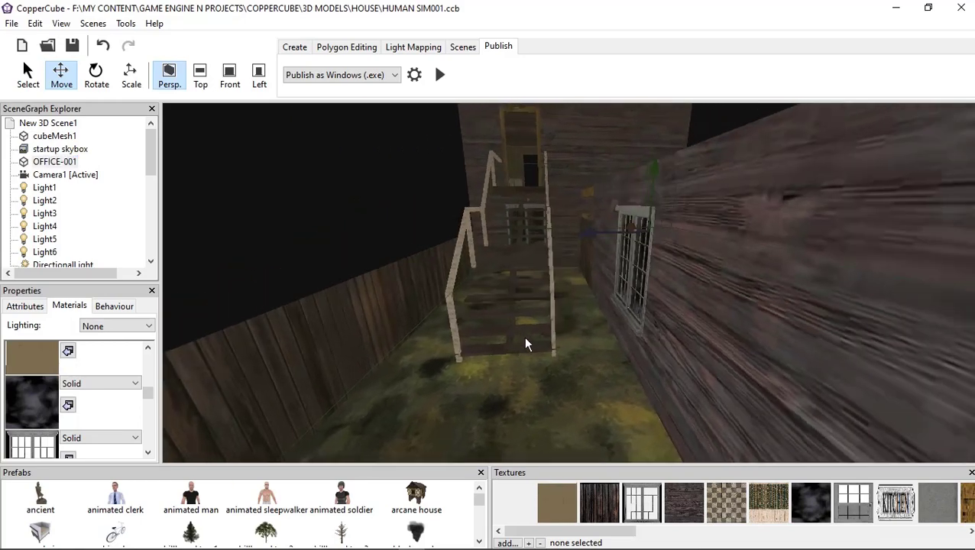
key(Up)
key(Up)
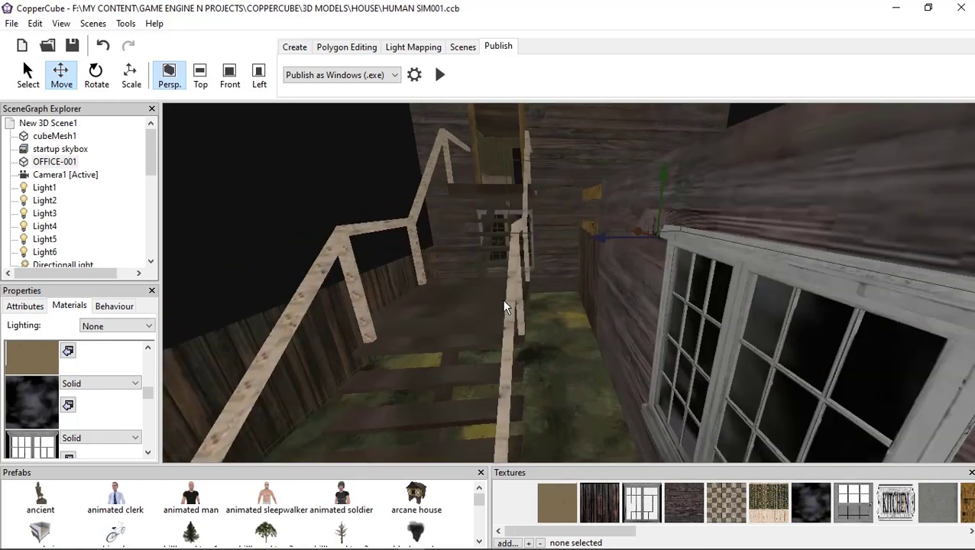
mouse_move(494, 286)
mouse_down()
mouse_move(567, 350)
mouse_move(662, 319)
mouse_up()
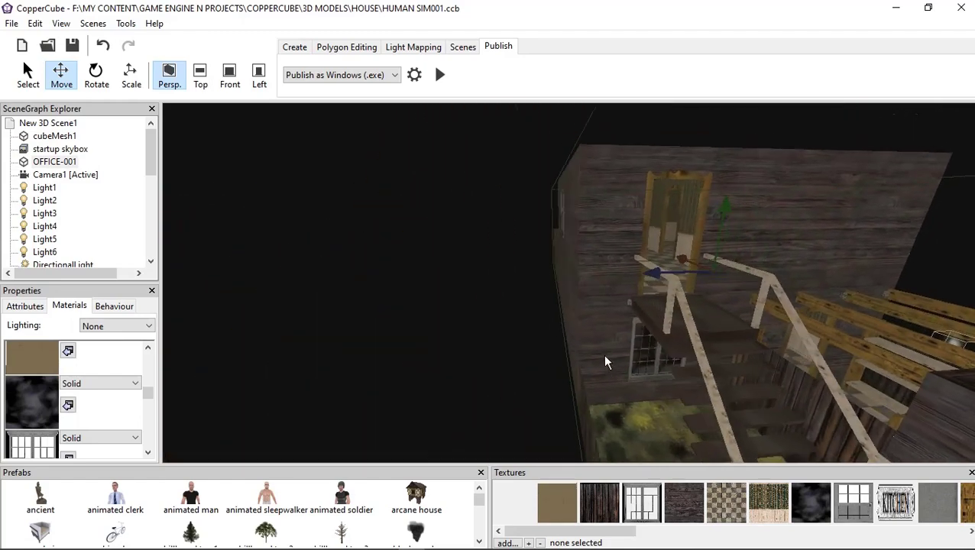
key(Down)
key(Down)
key(Down)
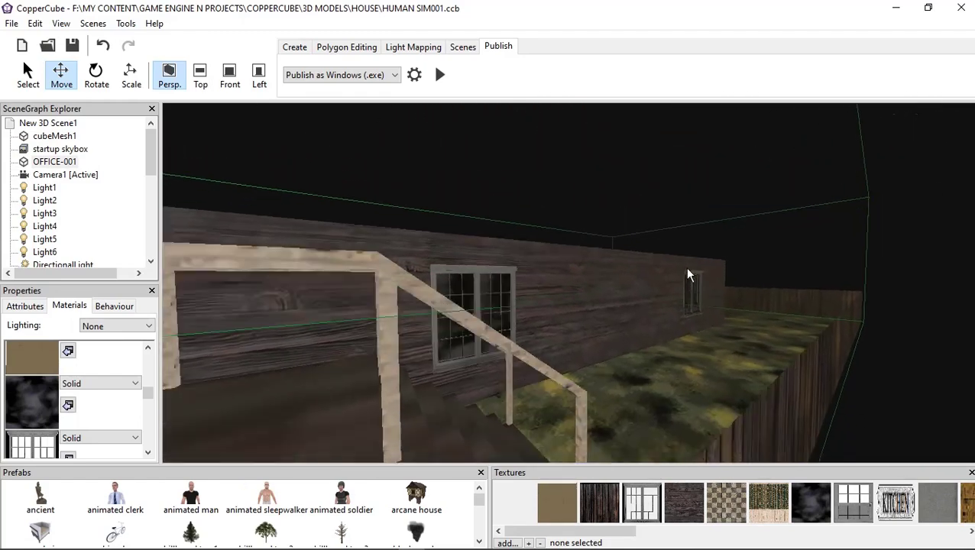
drag(731, 273, 739, 407)
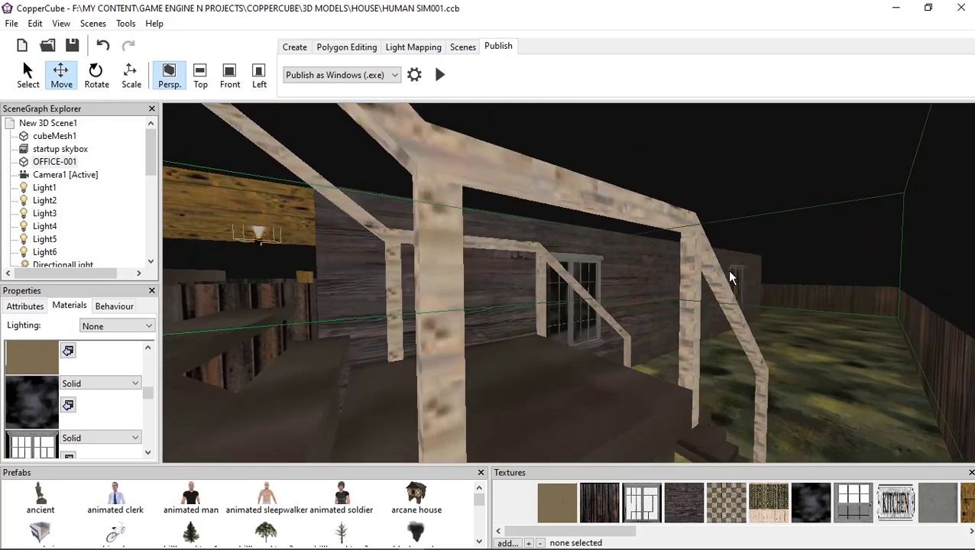